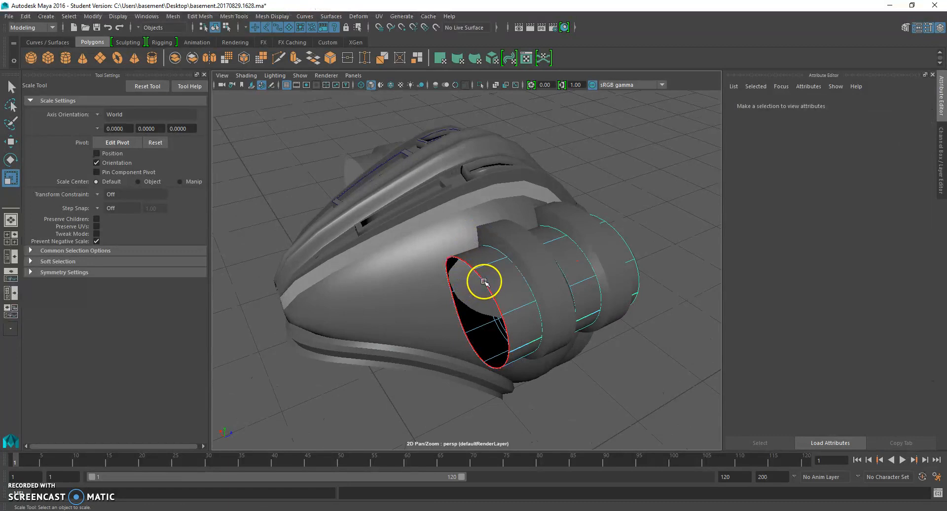
# - Duplicate the front edge isoparm of the lamp housing as a curve, center its pivot and move it slightly forward
pyautogui.click(299, 16)
pyautogui.click(344, 120)
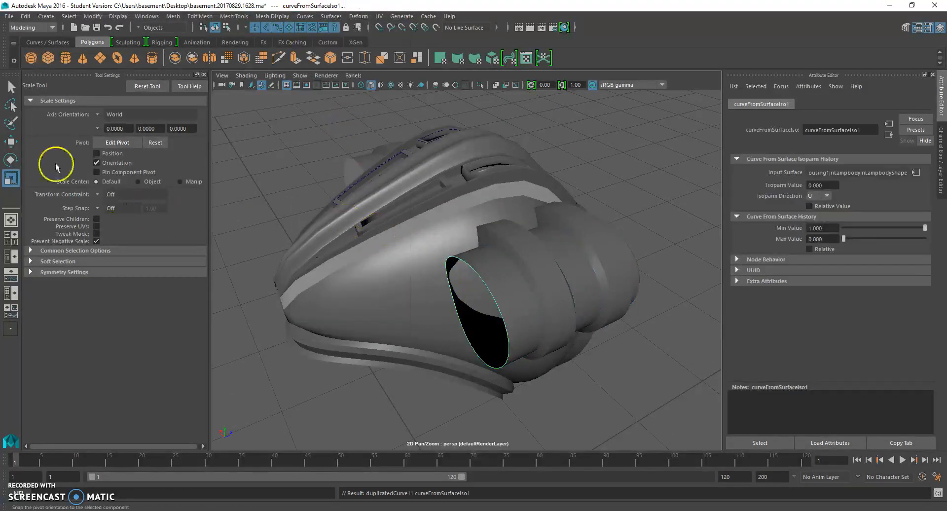
pyautogui.click(94, 17)
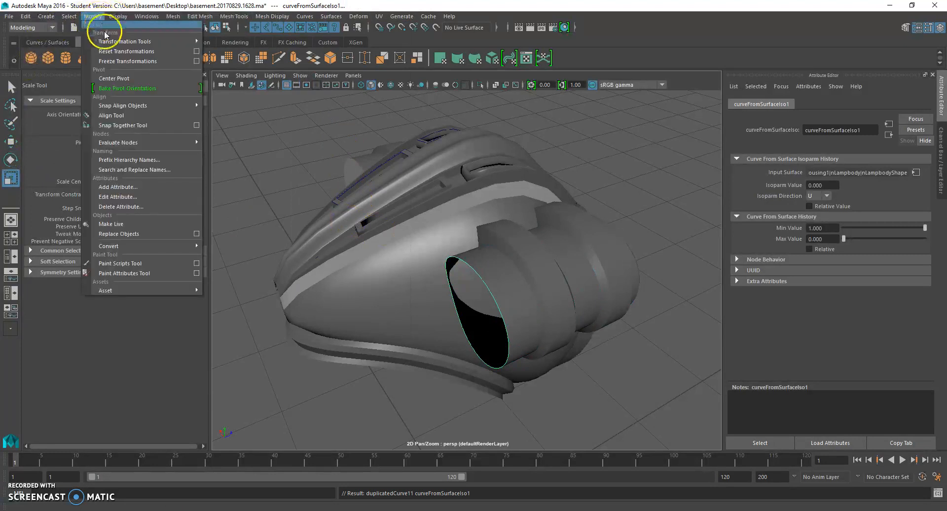
pyautogui.click(116, 78)
pyautogui.click(11, 141)
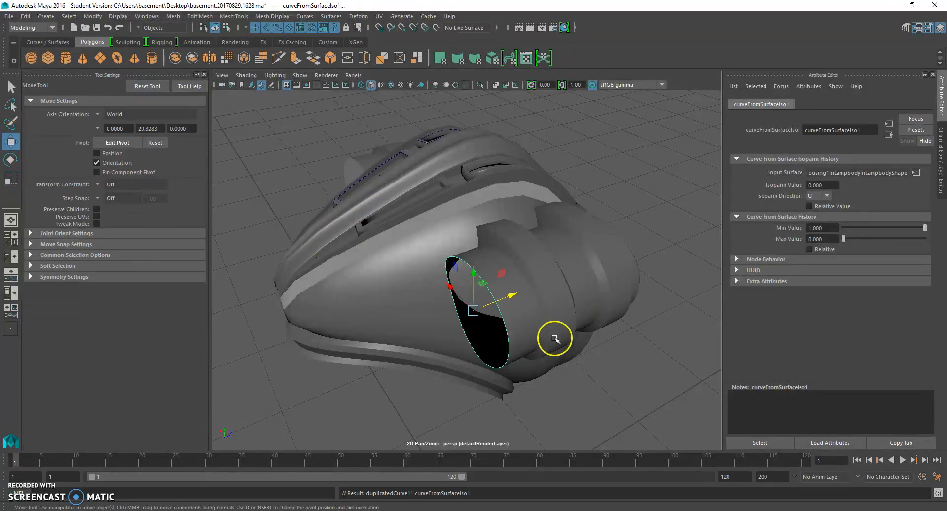
pyautogui.moveTo(507, 296); pyautogui.dragTo(493, 300)
# - Try to loft a short surface between the housing's front edge isoparm and the duplicated curve, and undo it
pyautogui.scroll(3, 495, 294)
pyautogui.moveTo(502, 252); pyautogui.dragTo(504, 236, button='right')
pyautogui.click(469, 269)
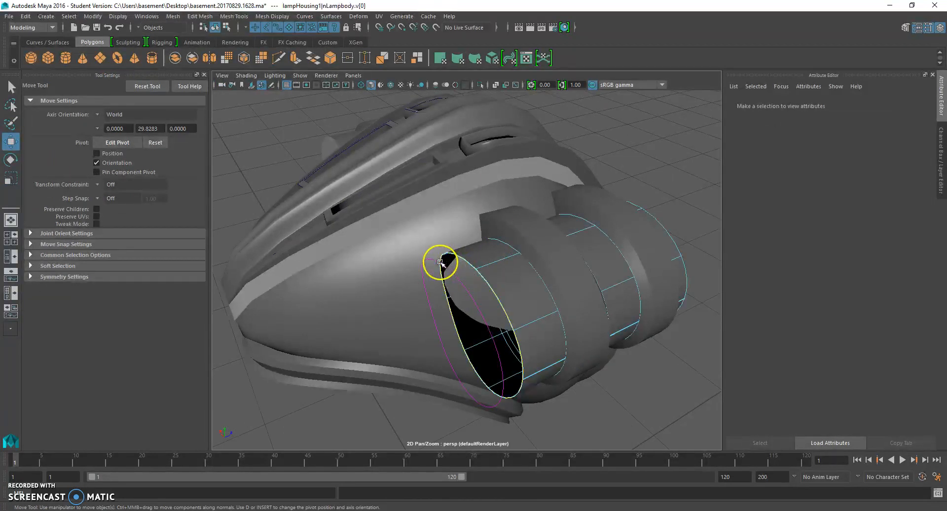
pyautogui.keyDown('alt'); pyautogui.moveTo(441, 262); pyautogui.dragTo(412, 276); pyautogui.keyUp('alt')
pyautogui.keyDown('shift'); pyautogui.click(422, 274); pyautogui.keyUp('shift')
pyautogui.click(331, 16)
pyautogui.click(341, 30)
pyautogui.keyDown('alt'); pyautogui.moveTo(314, 336); pyautogui.dragTo(339, 303); pyautogui.keyUp('alt')
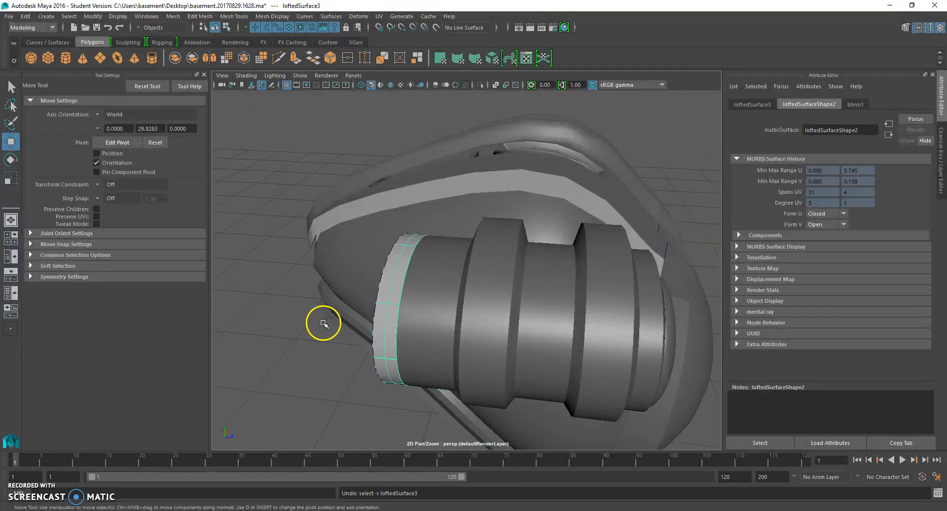
pyautogui.hotkey('ctrl', 'z')
# - In the top view, duplicate the ring curve, move the copy forward and inward, and tilt it to follow the body's side
pyautogui.click(326, 366)
pyautogui.click(395, 271)
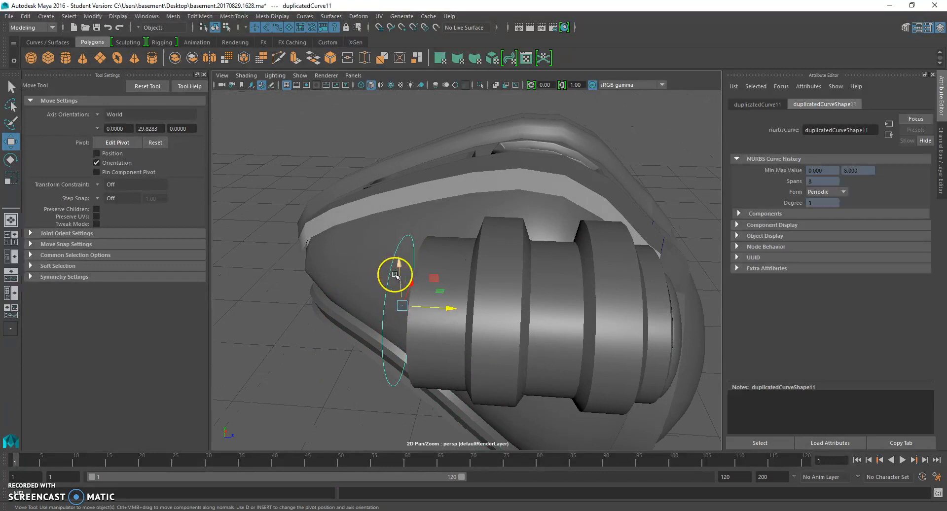
pyautogui.press('space')
pyautogui.moveTo(444, 268); pyautogui.dragTo(424, 276)
pyautogui.click(396, 297)
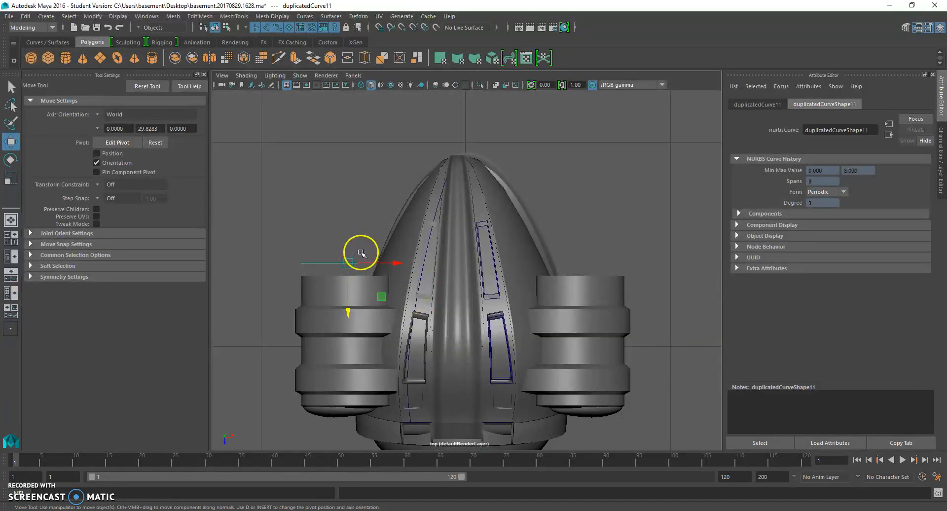
pyautogui.moveTo(350, 265); pyautogui.dragTo(355, 225)
pyautogui.click(11, 148)
pyautogui.click(398, 247)
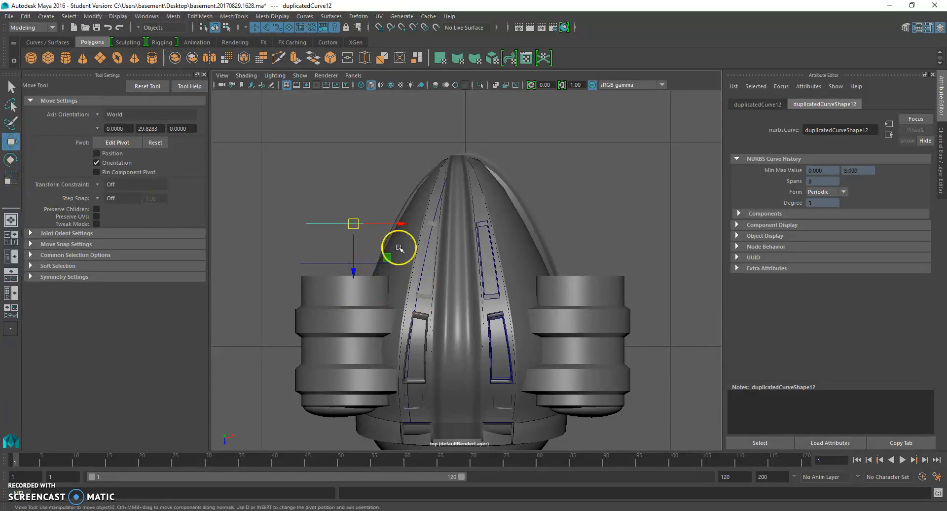
pyautogui.moveTo(355, 224); pyautogui.dragTo(363, 226)
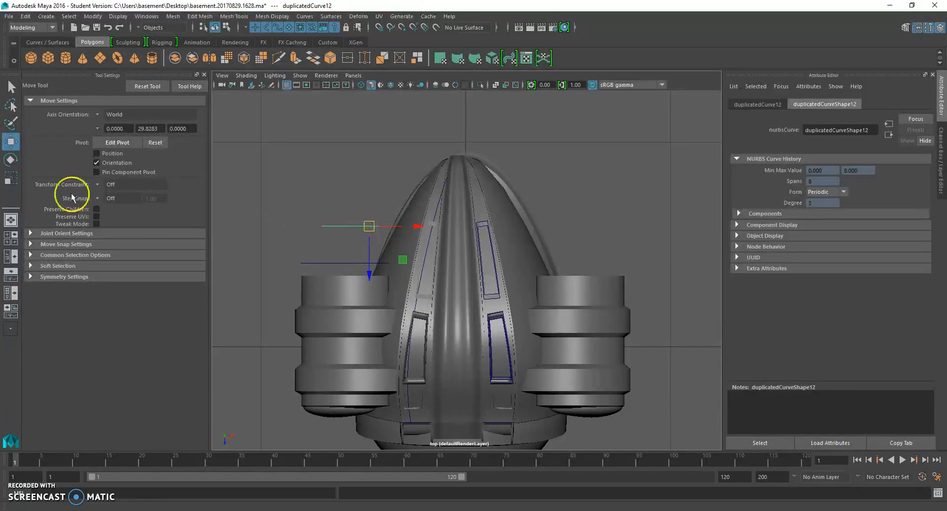
pyautogui.click(10, 159)
pyautogui.moveTo(398, 181); pyautogui.dragTo(411, 187)
# - Duplicate the tilted curve, move the copy further along the body towards the nose, and scale it down slightly
pyautogui.hotkey('ctrl', 'd')
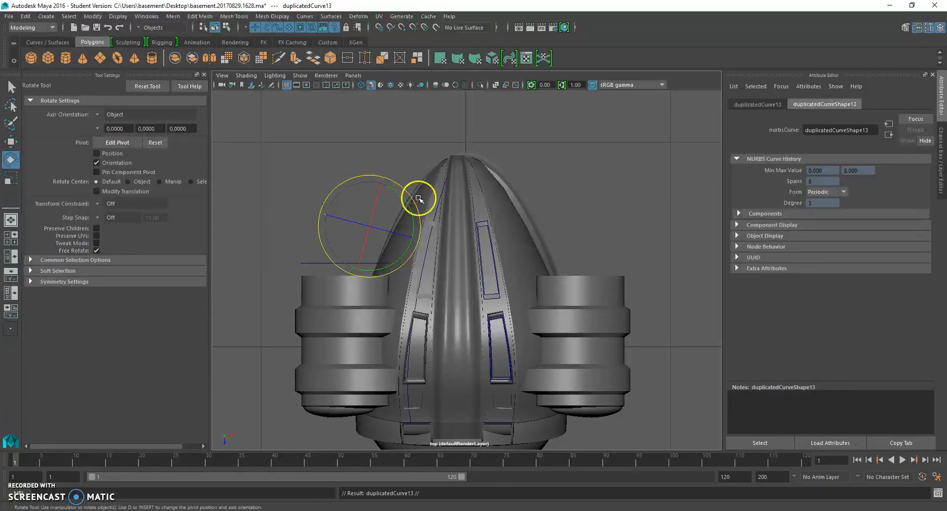
pyautogui.press('w')
pyautogui.moveTo(376, 222); pyautogui.dragTo(389, 179)
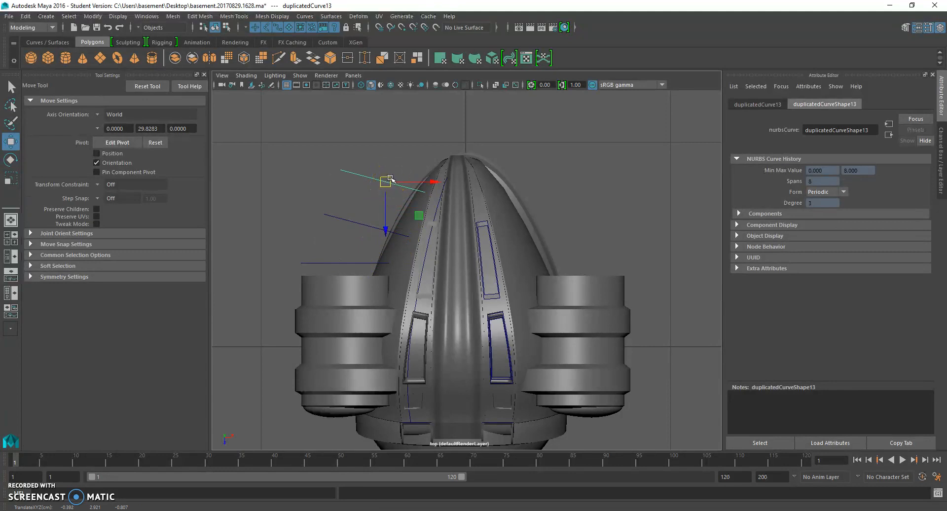
pyautogui.click(10, 177)
pyautogui.moveTo(387, 182); pyautogui.dragTo(386, 183)
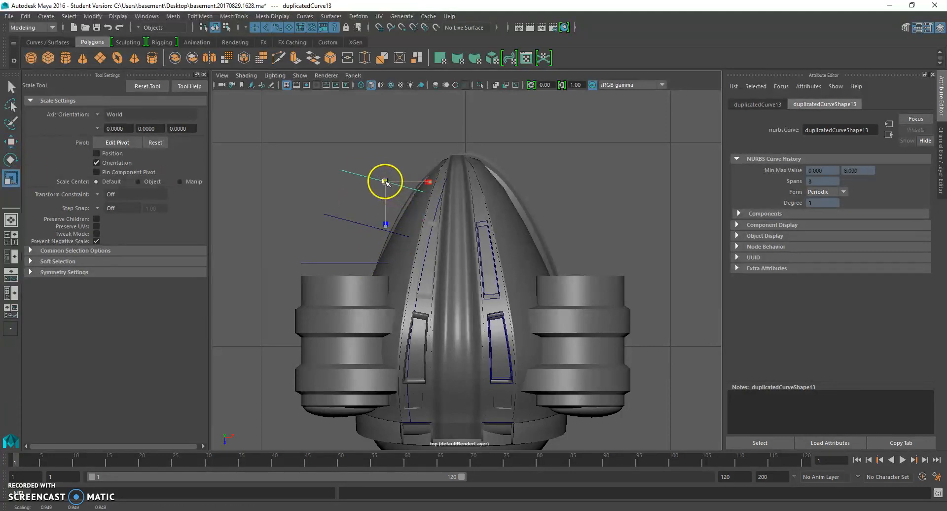
# - Duplicate the scaled curve, move the copy beside the nose tip, rotate it to about -44° around Y and shrink it slightly
pyautogui.hotkey('ctrl', 'd')
pyautogui.press('w')
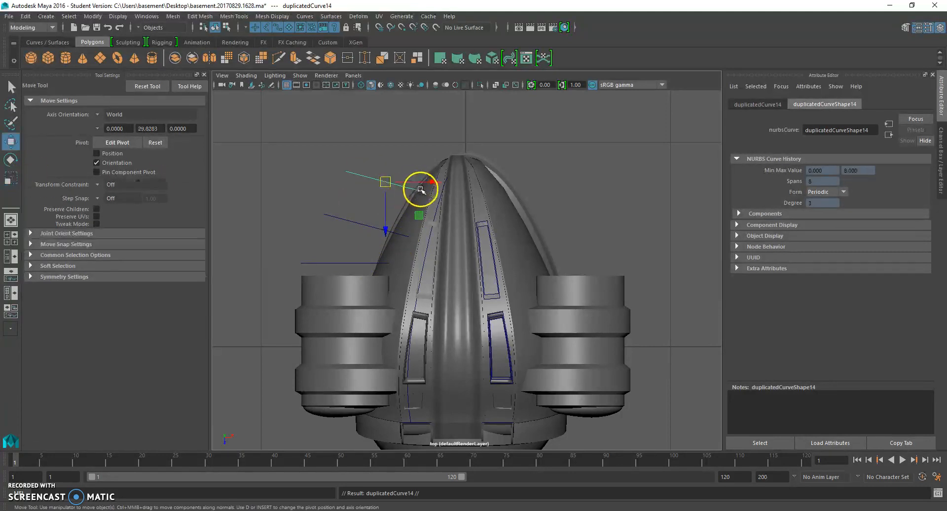
pyautogui.moveTo(386, 181); pyautogui.dragTo(402, 152)
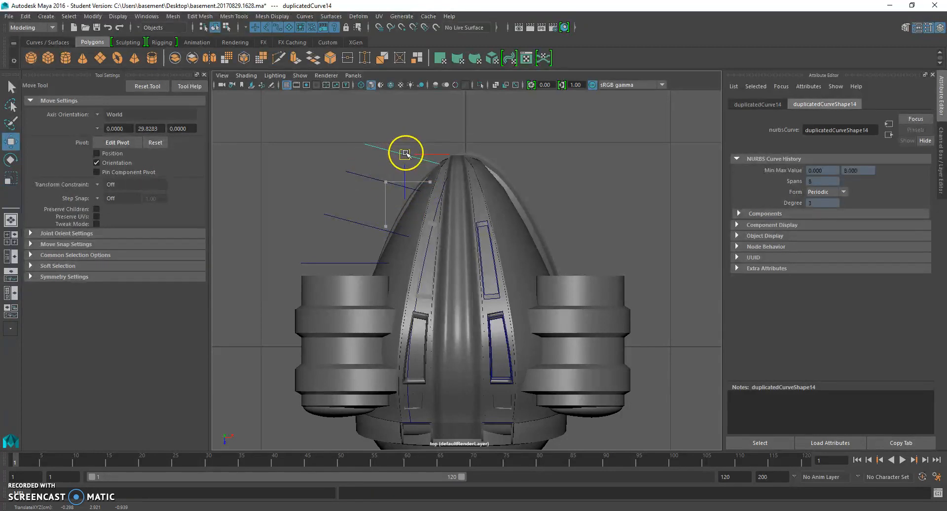
pyautogui.click(10, 159)
pyautogui.moveTo(363, 119); pyautogui.dragTo(387, 100)
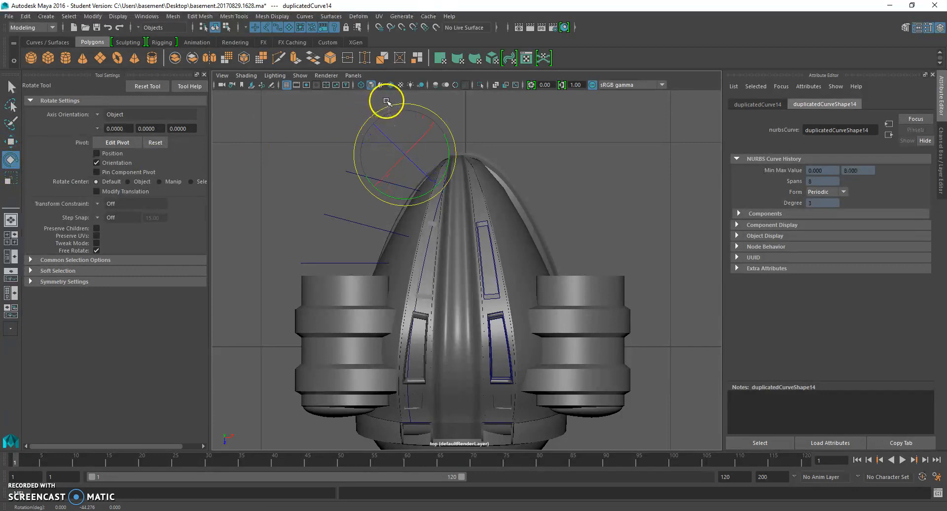
pyautogui.click(11, 179)
pyautogui.moveTo(399, 150); pyautogui.dragTo(405, 154)
# - Duplicate the nose-side curve, move the copy just ahead of the nose tip and rotate it to a steeper angle
pyautogui.hotkey('ctrl', 'd')
pyautogui.press('w')
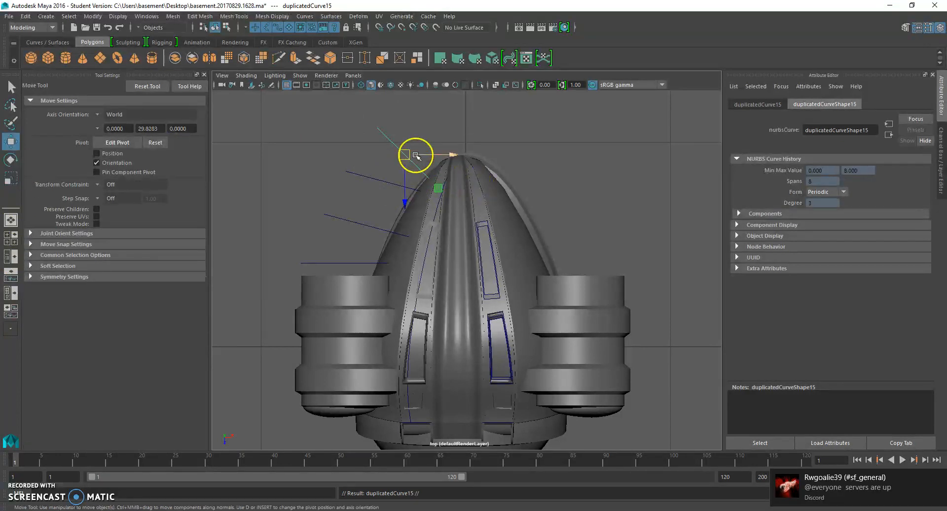
pyautogui.moveTo(410, 154); pyautogui.dragTo(436, 134)
pyautogui.click(10, 159)
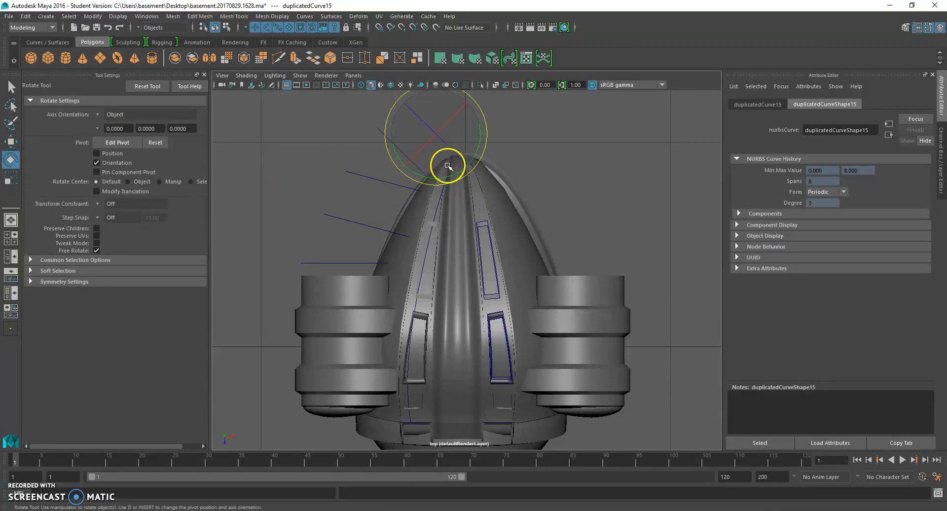
pyautogui.moveTo(464, 178); pyautogui.dragTo(425, 174)
pyautogui.click(10, 141)
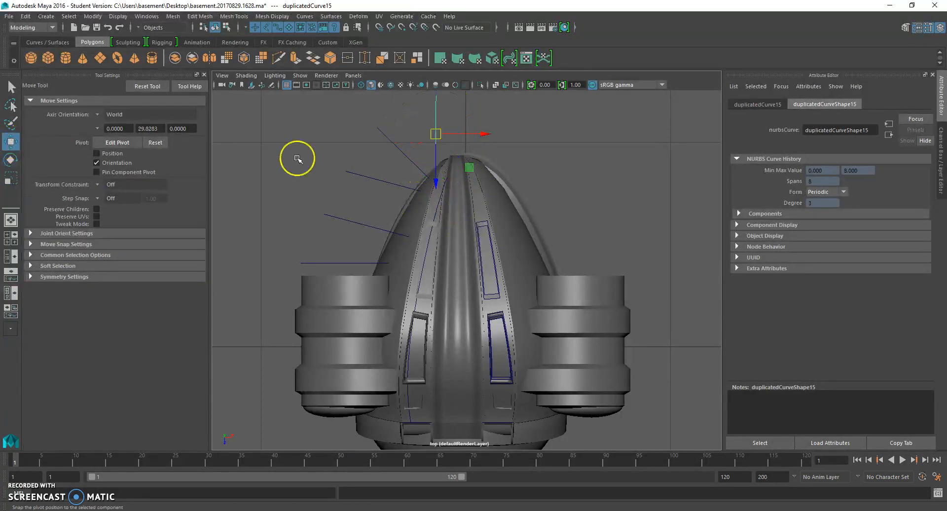
pyautogui.moveTo(437, 133)
pyautogui.mouseDown()
pyautogui.moveTo(457, 130)
pyautogui.moveTo(437, 135)
pyautogui.mouseUp()
pyautogui.click(11, 159)
pyautogui.moveTo(506, 123); pyautogui.dragTo(447, 129)
# - Duplicate the steep curve, place the copy near the body's centerline and rotate it parallel to that line
pyautogui.hotkey('ctrl', 'd')
pyautogui.press('w')
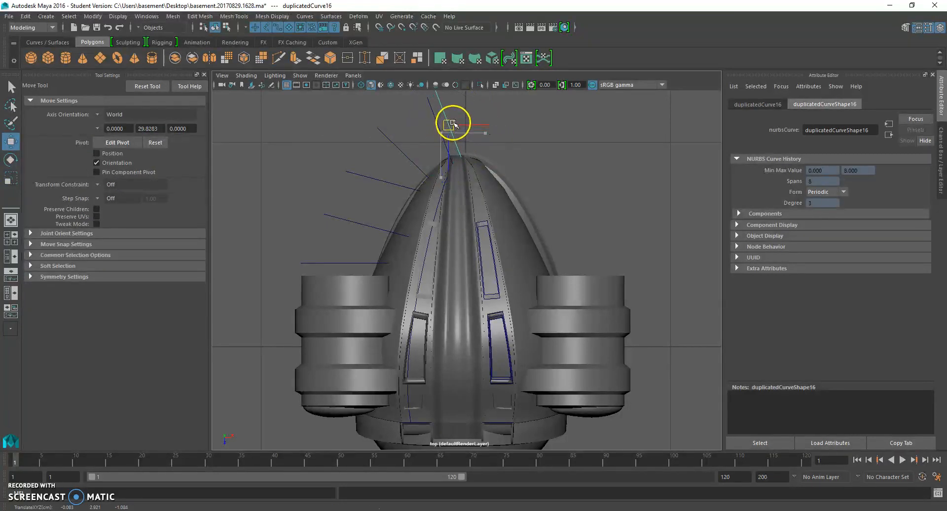
pyautogui.click(10, 160)
pyautogui.click(489, 158)
pyautogui.hotkey('ctrl', 'z')
pyautogui.moveTo(489, 156); pyautogui.dragTo(477, 166)
pyautogui.click(7, 162)
pyautogui.click(11, 143)
pyautogui.moveTo(494, 125); pyautogui.dragTo(503, 127)
pyautogui.click(552, 141)
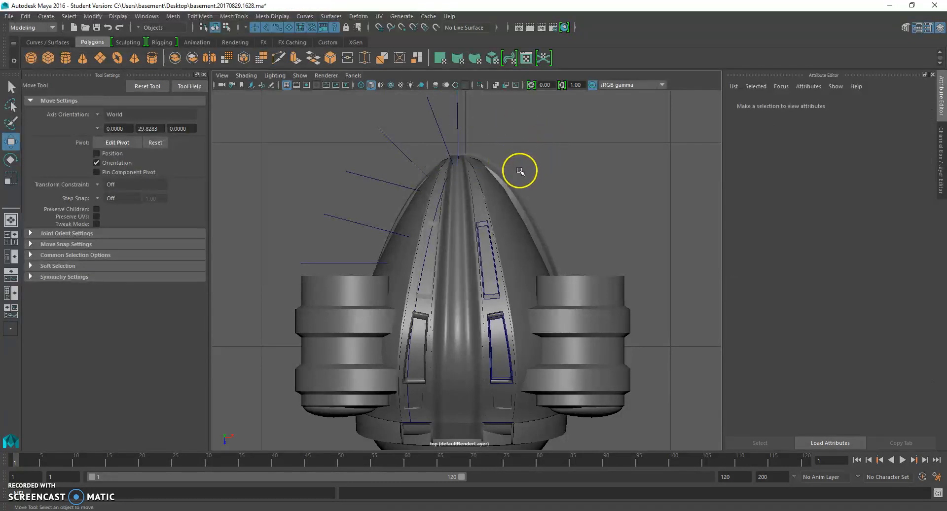
# - In the perspective view, try lofting from the housing's front edge isoparm through the six ring curves in order
pyautogui.press('space')
pyautogui.press('space')
pyautogui.keyDown('alt'); pyautogui.moveTo(501, 166); pyautogui.dragTo(410, 242); pyautogui.keyUp('alt')
pyautogui.moveTo(523, 225); pyautogui.dragTo(524, 208, button='right')
pyautogui.click(514, 239)
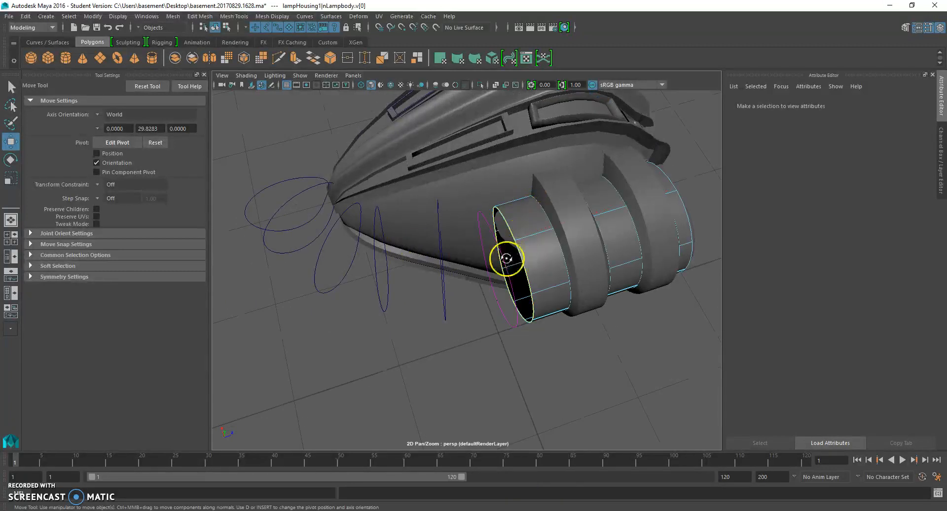
pyautogui.keyDown('alt'); pyautogui.moveTo(510, 260); pyautogui.dragTo(491, 250); pyautogui.keyUp('alt')
pyautogui.keyDown('shift'); pyautogui.click(428, 251); pyautogui.keyUp('shift')
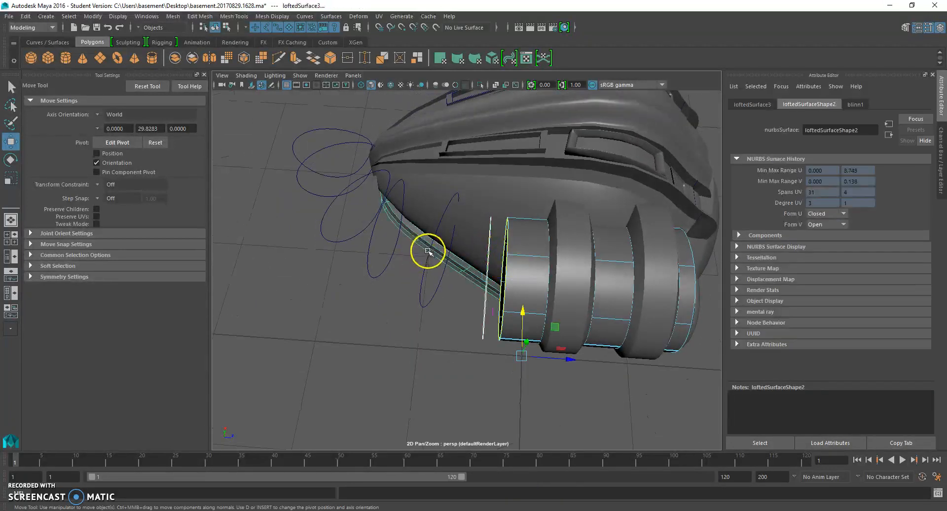
pyautogui.keyDown('shift'); pyautogui.click(433, 256); pyautogui.keyUp('shift')
pyautogui.keyDown('shift'); pyautogui.click(423, 280); pyautogui.keyUp('shift')
pyautogui.keyDown('shift'); pyautogui.click(370, 266); pyautogui.keyUp('shift')
pyautogui.keyDown('shift'); pyautogui.click(319, 217); pyautogui.keyUp('shift')
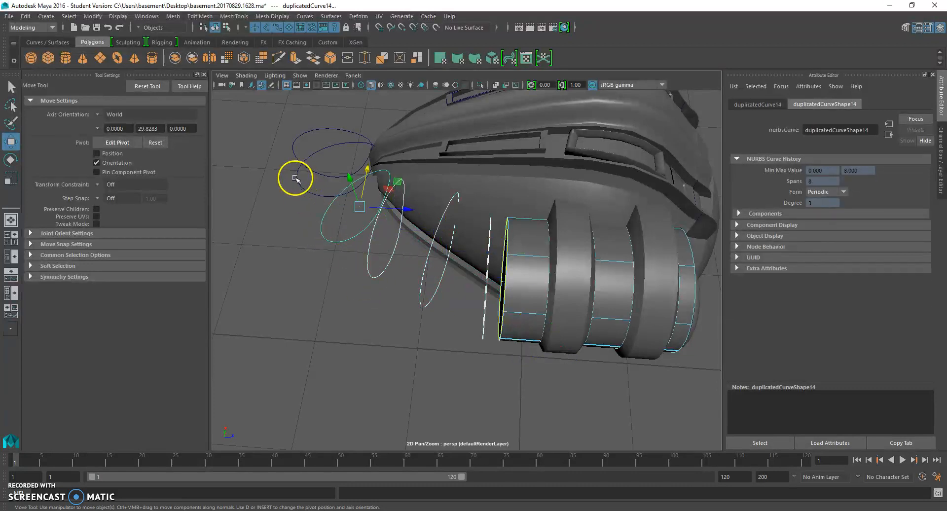
pyautogui.keyDown('shift'); pyautogui.click(306, 136); pyautogui.keyUp('shift')
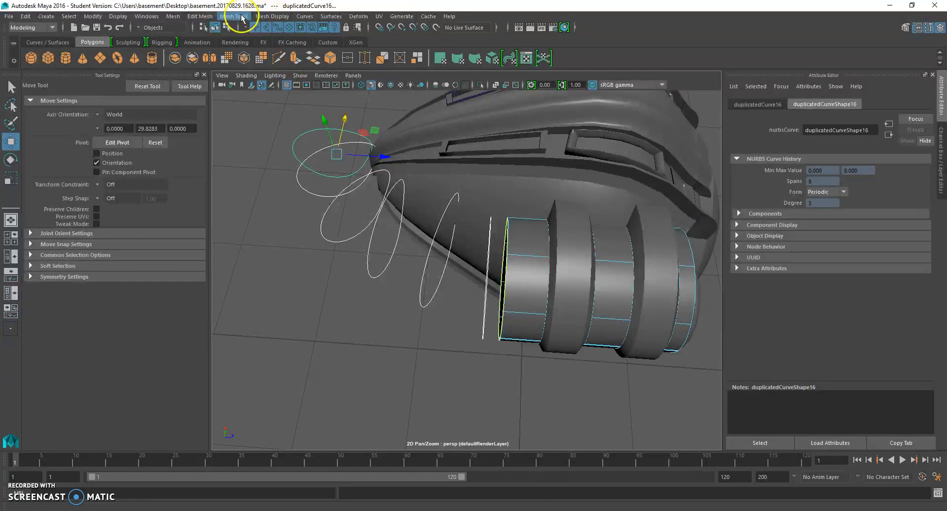
pyautogui.click(331, 16)
pyautogui.click(337, 33)
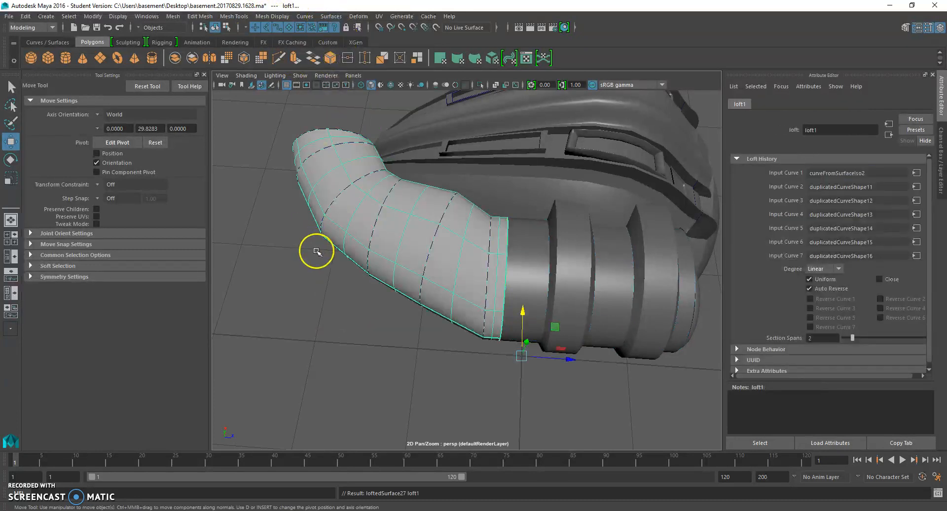
# - Delete the faceted lofted surface, keeping the ring curves
pyautogui.click(316, 251)
pyautogui.keyDown('alt'); pyautogui.moveTo(327, 266); pyautogui.dragTo(403, 248); pyautogui.keyUp('alt')
pyautogui.click(417, 270)
pyautogui.press('Delete')
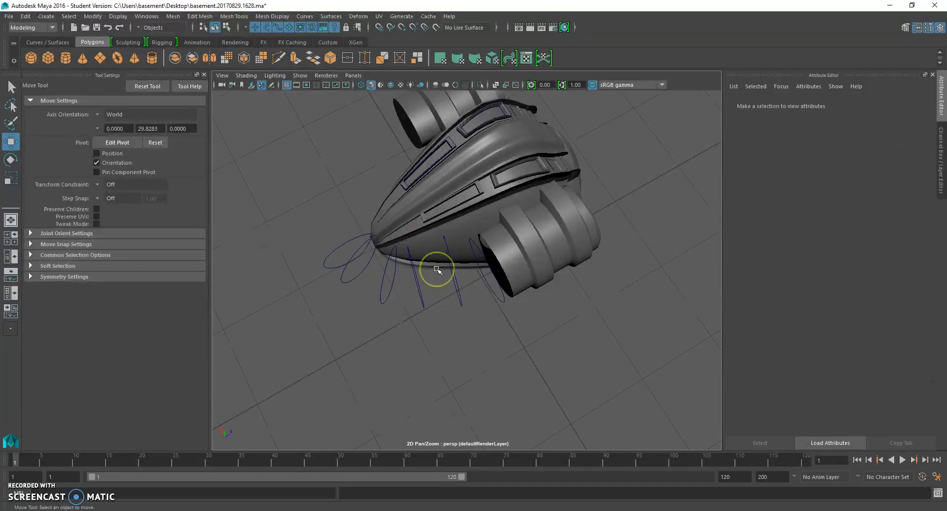
# - Loft the housing's front edge isoparm and the six ring curves in order with Cubic surface degree and 2 section spans
pyautogui.scroll(2, 480, 286)
pyautogui.keyDown('alt'); pyautogui.moveTo(559, 281); pyautogui.dragTo(515, 274); pyautogui.keyUp('alt')
pyautogui.moveTo(523, 235); pyautogui.dragTo(517, 214, button='right')
pyautogui.doubleClick(508, 260)
pyautogui.keyDown('alt'); pyautogui.moveTo(508, 260); pyautogui.dragTo(466, 312); pyautogui.keyUp('alt')
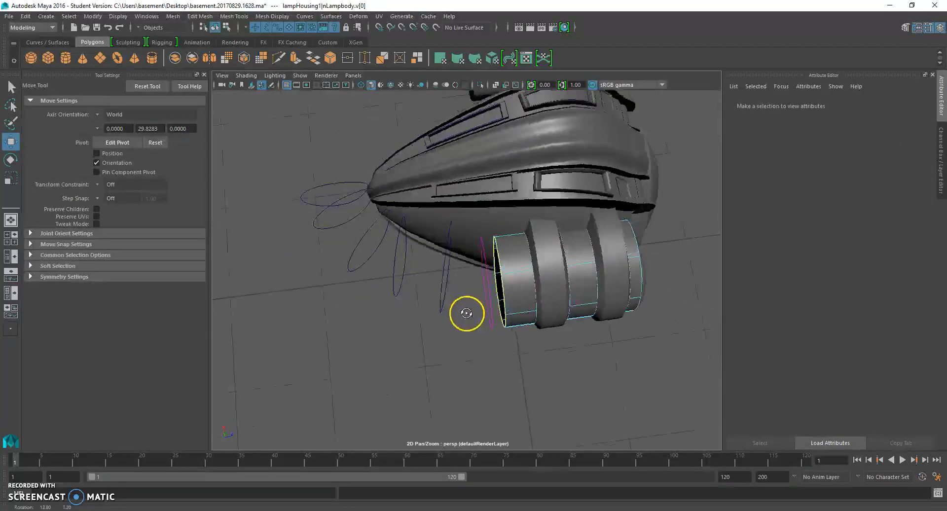
pyautogui.click(487, 290)
pyautogui.hotkey('shift', 'd')
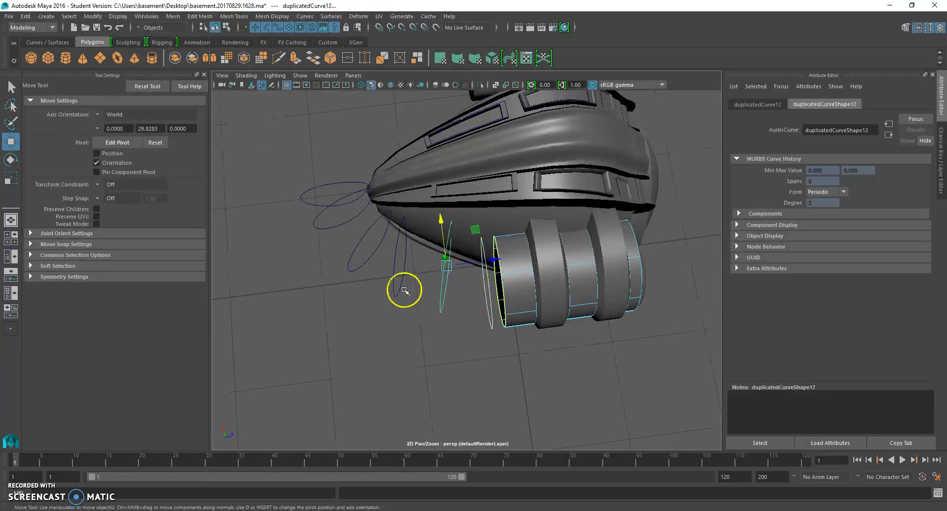
pyautogui.hotkey('shift', 'd')
pyautogui.hotkey('shift', 'd')
pyautogui.hotkey('shift', 'd')
pyautogui.hotkey('shift', 'd')
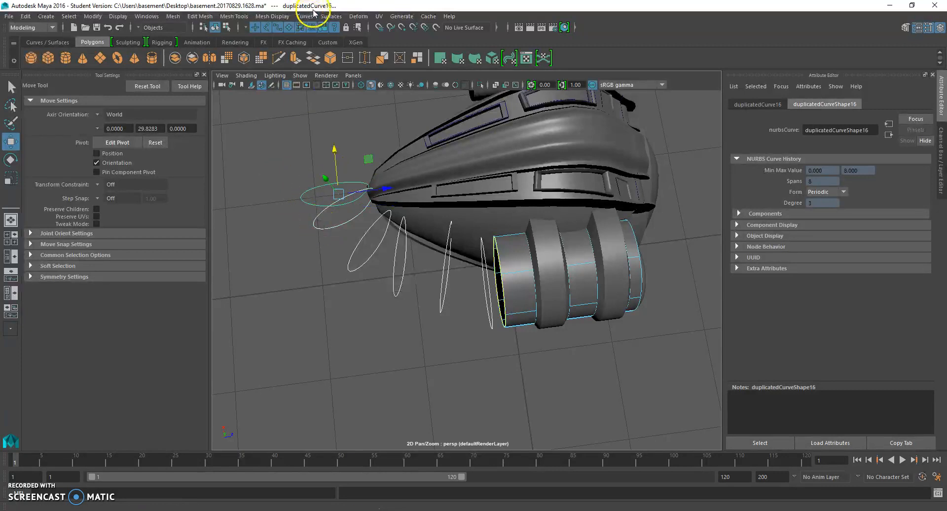
pyautogui.click(331, 16)
pyautogui.click(424, 42)
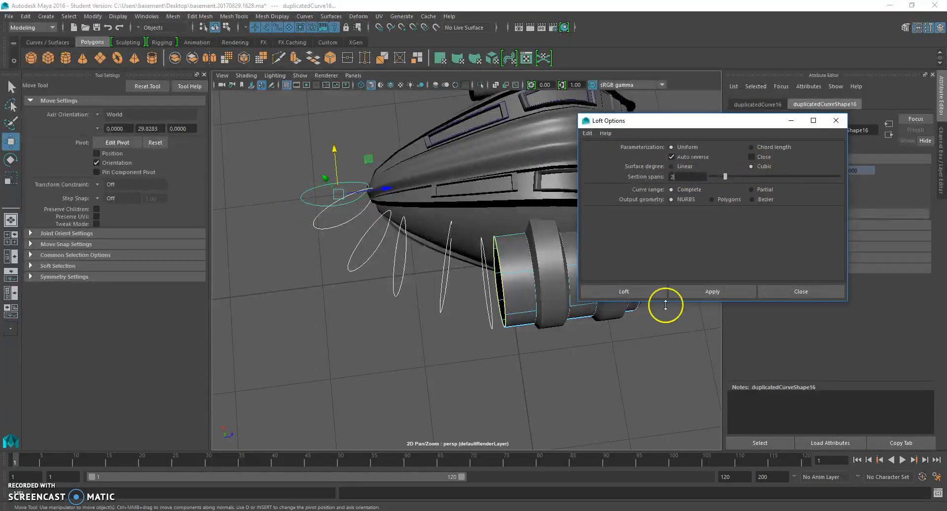
pyautogui.click(623, 292)
pyautogui.click(469, 351)
pyautogui.keyDown('alt'); pyautogui.moveTo(469, 351); pyautogui.dragTo(464, 257); pyautogui.keyUp('alt')
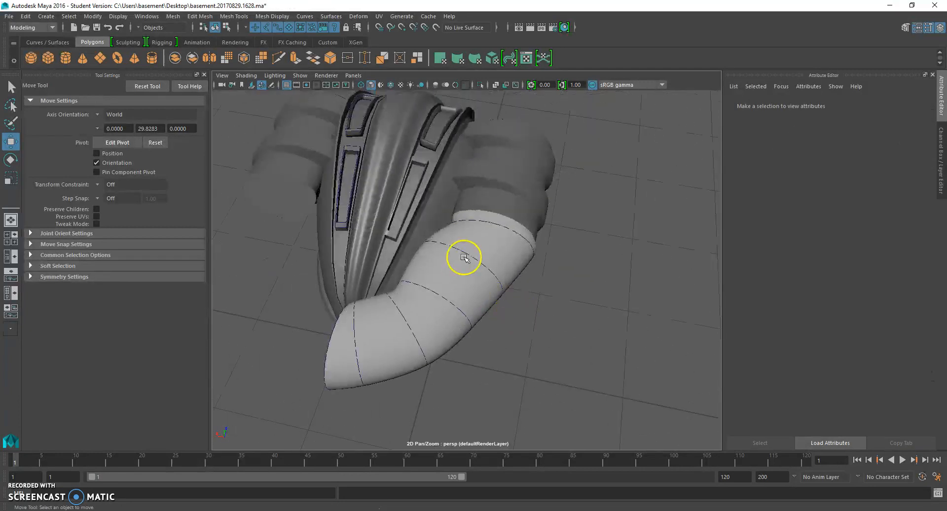
# - Assign an existing darker grey material to the new lofted tube
pyautogui.click(464, 257)
pyautogui.moveTo(469, 256); pyautogui.dragTo(546, 460, button='right')
pyautogui.click(559, 264)
pyautogui.moveTo(558, 264)
pyautogui.keyDown('alt'); pyautogui.mouseDown()
pyautogui.moveTo(633, 232)
pyautogui.moveTo(436, 233)
pyautogui.moveTo(586, 275)
pyautogui.moveTo(512, 249)
pyautogui.moveTo(485, 264)
pyautogui.mouseUp(); pyautogui.keyUp('alt')
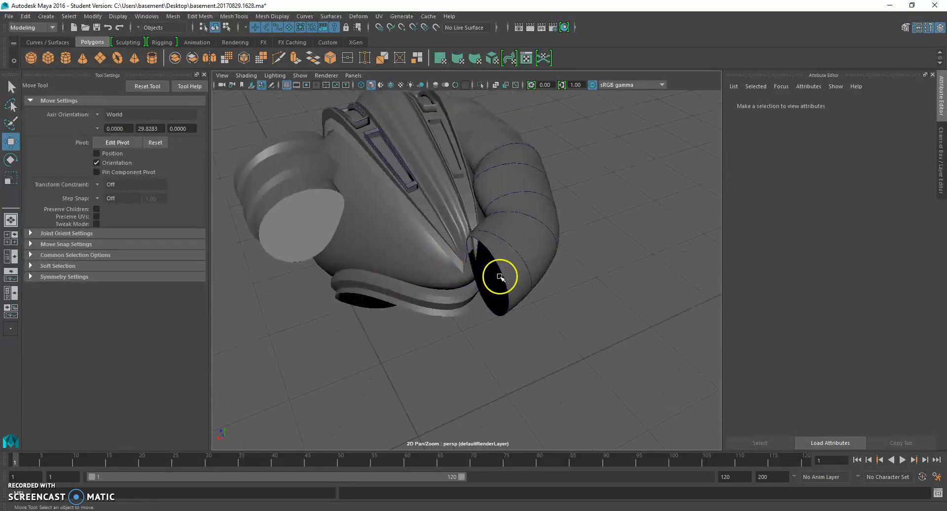
# - Show the control vertices of the curve at the tube's open end and move its upper vertex up slightly
pyautogui.click(502, 277)
pyautogui.click(10, 177)
pyautogui.keyDown('alt'); pyautogui.moveTo(434, 256); pyautogui.dragTo(363, 245); pyautogui.keyUp('alt')
pyautogui.scroll(2, 478, 241)
pyautogui.scroll(3, 408, 265)
pyautogui.click(317, 250)
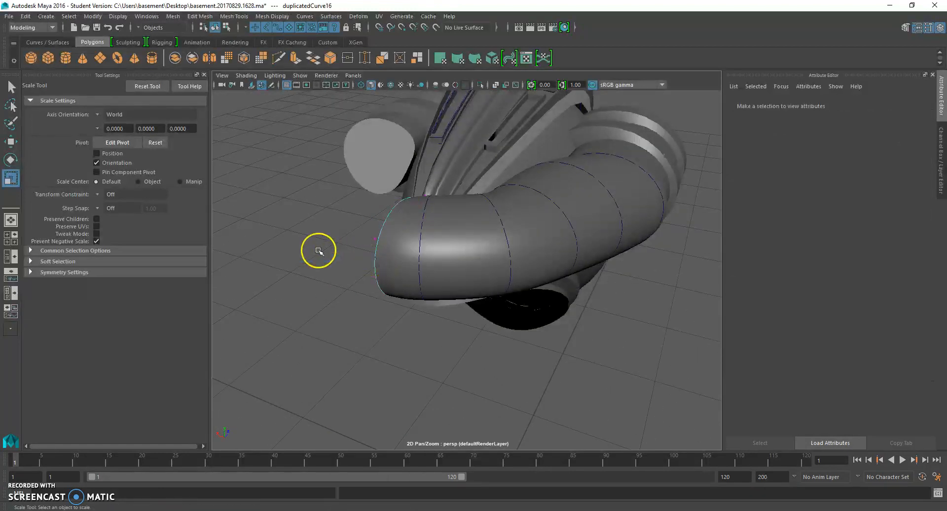
pyautogui.moveTo(383, 181); pyautogui.dragTo(408, 202)
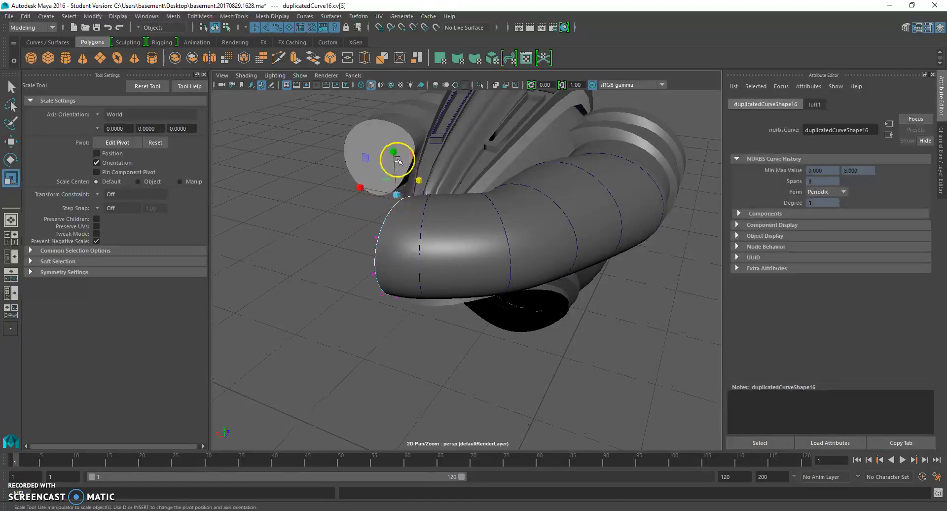
pyautogui.press('w')
pyautogui.moveTo(391, 145)
pyautogui.keyDown('alt'); pyautogui.mouseDown()
pyautogui.moveTo(387, 116)
pyautogui.moveTo(380, 154)
pyautogui.moveTo(391, 138)
pyautogui.mouseUp(); pyautogui.keyUp('alt')
# - Adjust the control vertices of the tube's open-end curve, and scale all of them flat along the X axis
pyautogui.moveTo(418, 244); pyautogui.dragTo(573, 256)
pyautogui.moveTo(585, 182); pyautogui.dragTo(616, 243)
pyautogui.moveTo(596, 211); pyautogui.dragTo(471, 250)
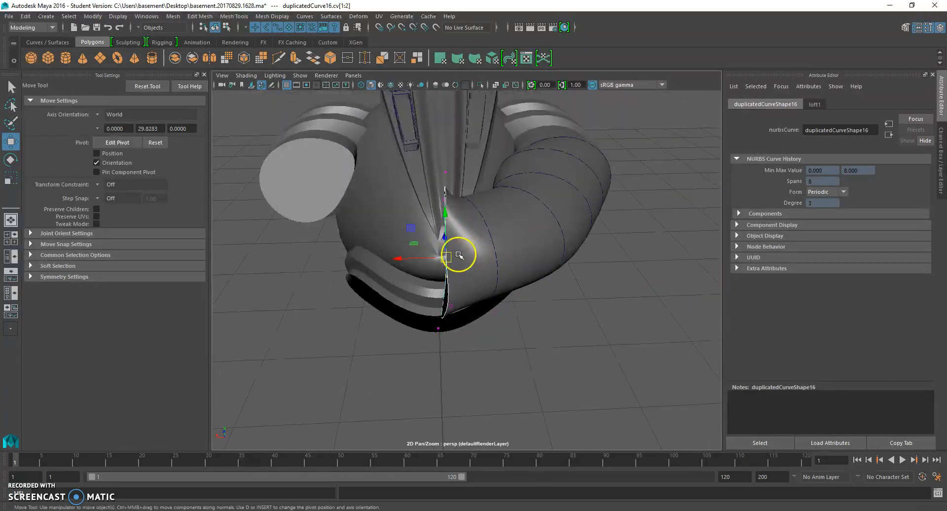
pyautogui.moveTo(405, 152); pyautogui.dragTo(451, 332)
pyautogui.press('r')
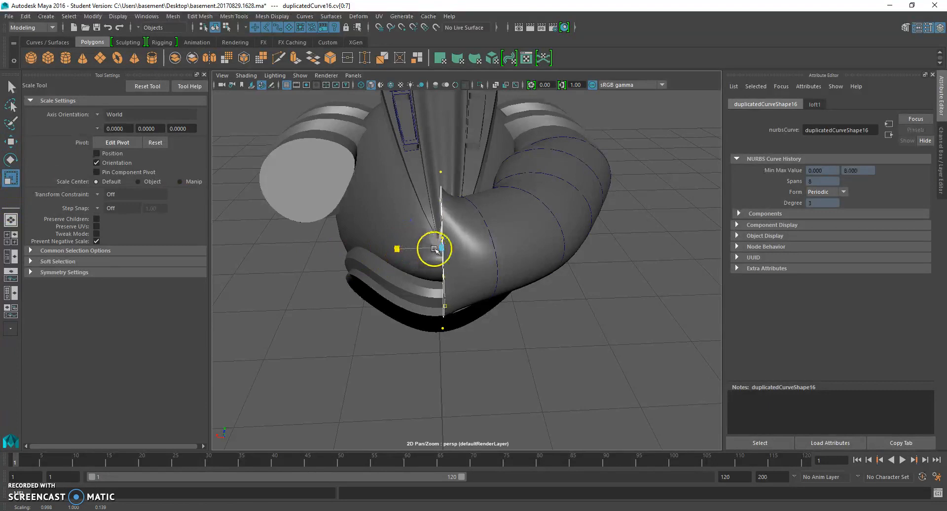
pyautogui.keyDown('alt'); pyautogui.moveTo(446, 247); pyautogui.dragTo(472, 254); pyautogui.keyUp('alt')
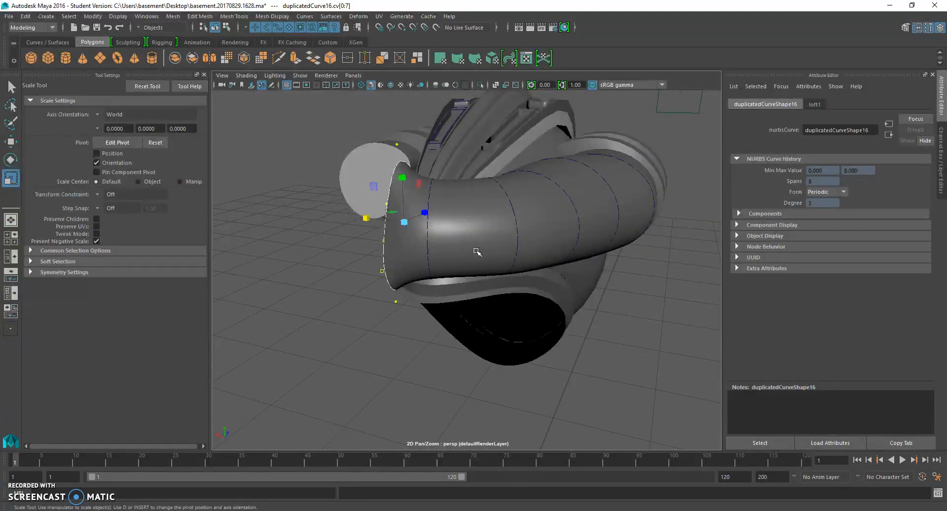
# - Select the lofted tube as an object and delete its construction history
pyautogui.moveTo(481, 234); pyautogui.dragTo(505, 221, button='right')
pyautogui.click(505, 226)
pyautogui.click(25, 16)
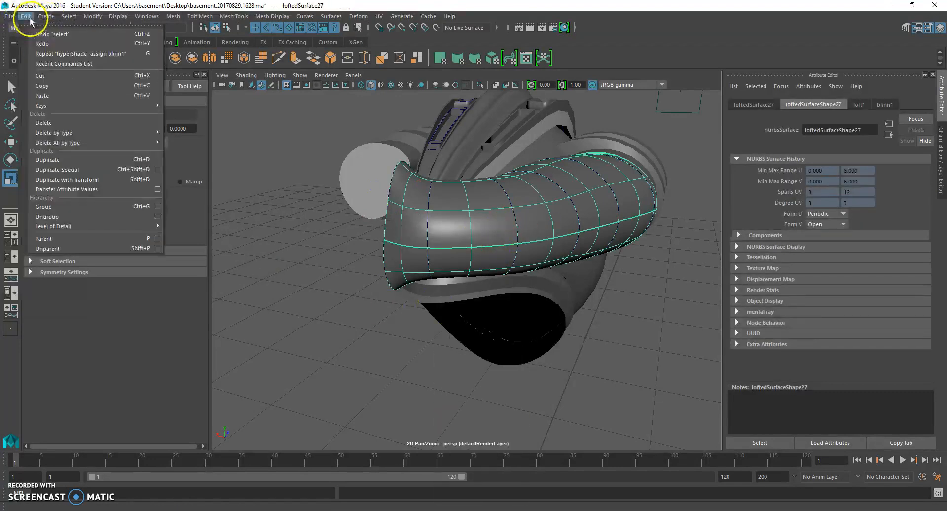
pyautogui.moveTo(82, 137)
pyautogui.click(190, 141)
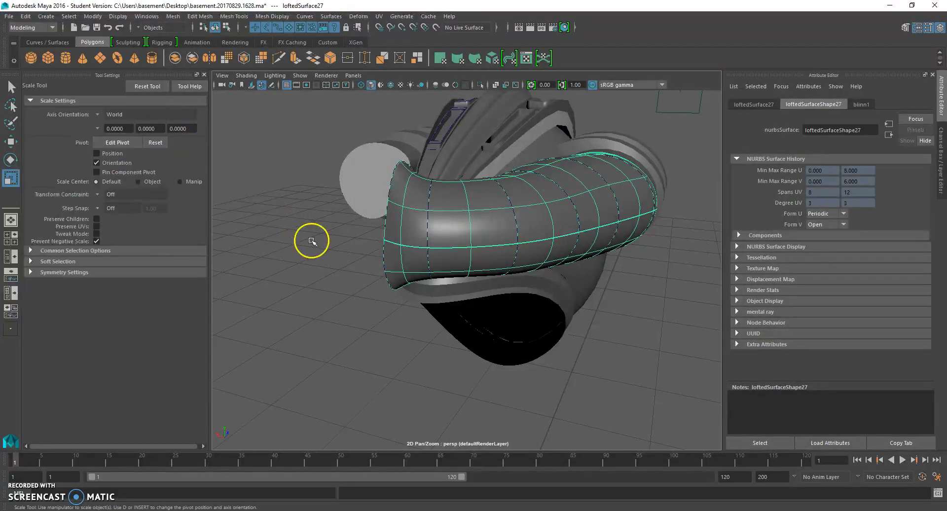
# - Center the pivot of the lofted tube
pyautogui.click(312, 241)
pyautogui.keyDown('alt'); pyautogui.moveTo(315, 243); pyautogui.dragTo(387, 291); pyautogui.keyUp('alt')
pyautogui.click(388, 292)
pyautogui.keyDown('shift'); pyautogui.click(492, 295); pyautogui.keyUp('shift')
pyautogui.scroll(-4, 495, 295)
pyautogui.click(511, 294)
pyautogui.click(522, 265)
pyautogui.press('d')
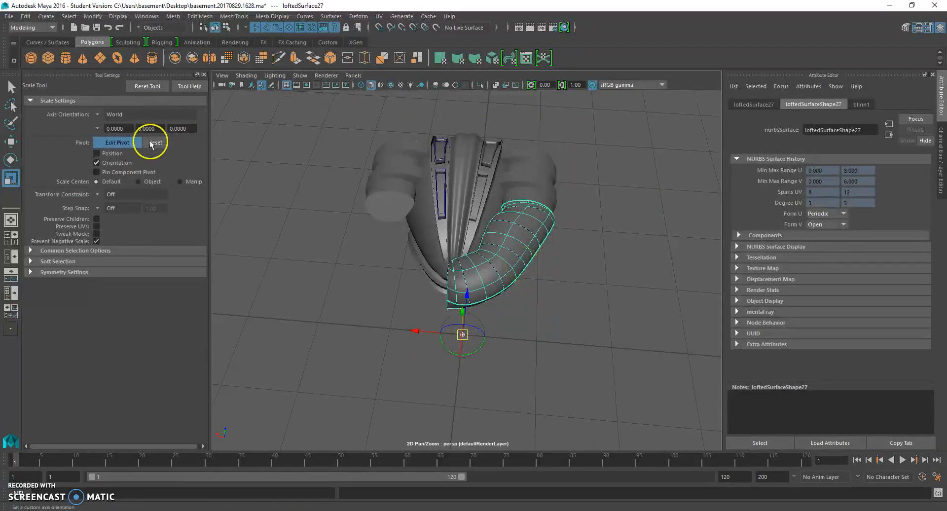
pyautogui.click(99, 16)
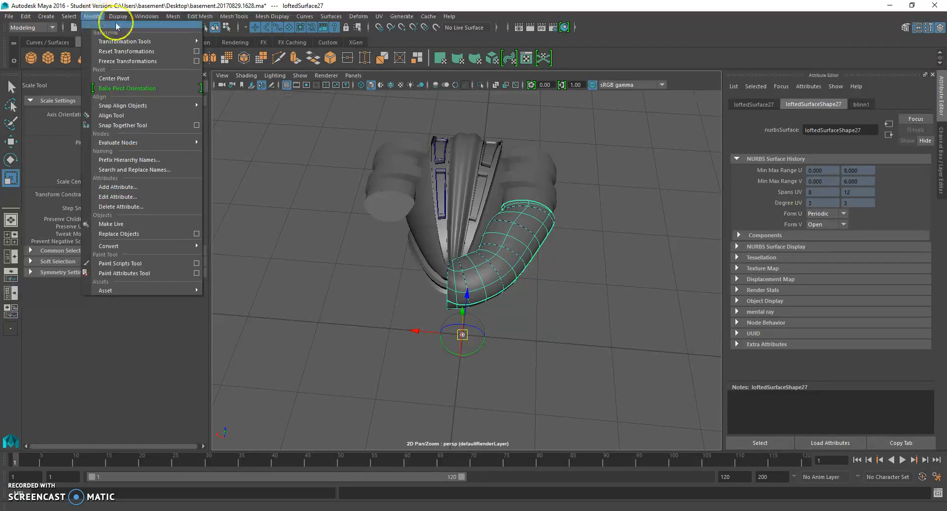
pyautogui.click(142, 79)
pyautogui.scroll(3, 504, 256)
pyautogui.press('d')
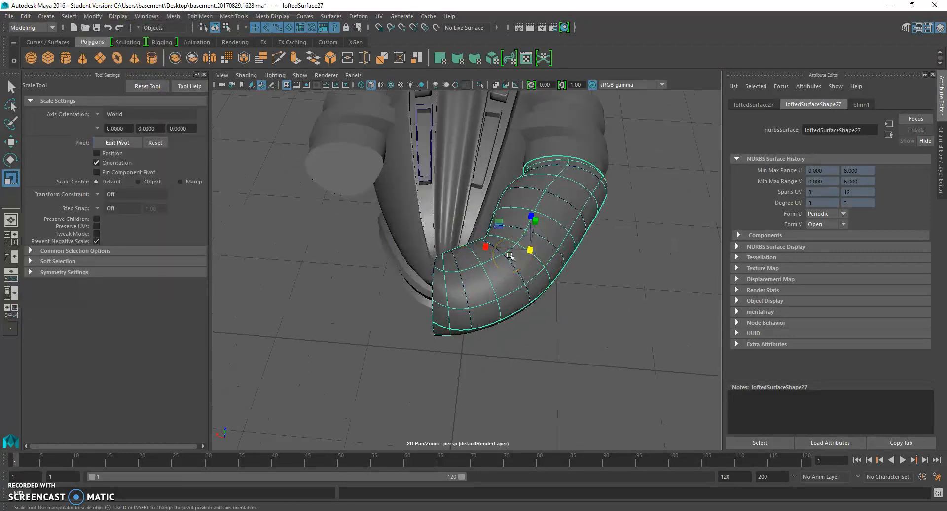
# - In the top view, move the tube's pivot onto its open end at the body's centre line and enable pivot position snapping
pyautogui.press('space')
pyautogui.moveTo(510, 256); pyautogui.dragTo(491, 258)
pyautogui.keyDown('alt'); pyautogui.moveTo(404, 136); pyautogui.dragTo(397, 199, button='middle'); pyautogui.keyUp('alt')
pyautogui.press('w')
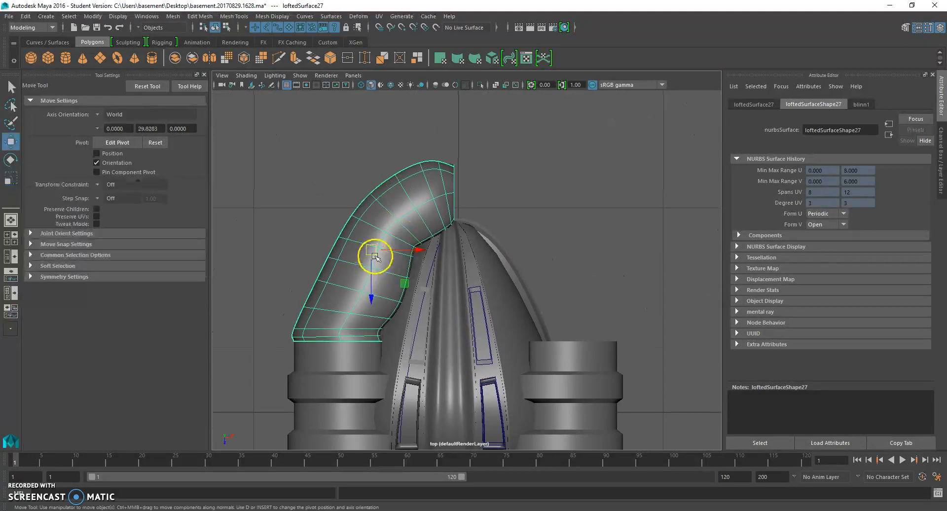
pyautogui.press('d')
pyautogui.moveTo(433, 252); pyautogui.dragTo(513, 248)
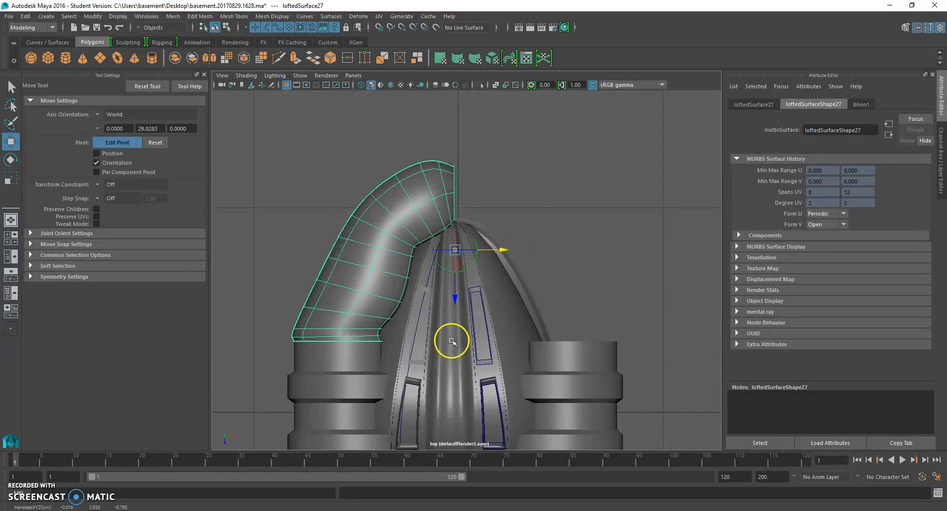
pyautogui.scroll(5, 491, 163)
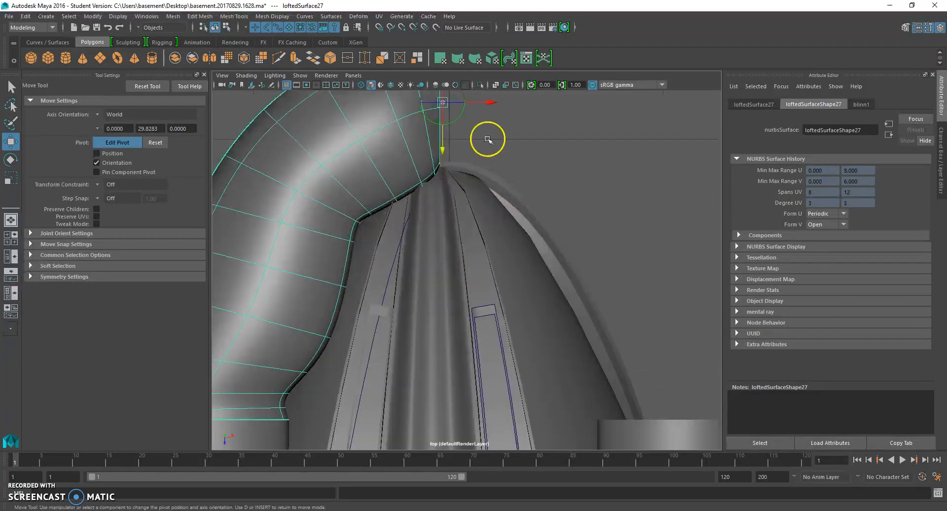
pyautogui.keyDown('alt'); pyautogui.moveTo(481, 120); pyautogui.dragTo(488, 235, button='middle'); pyautogui.keyUp('alt')
pyautogui.scroll(3, 488, 235)
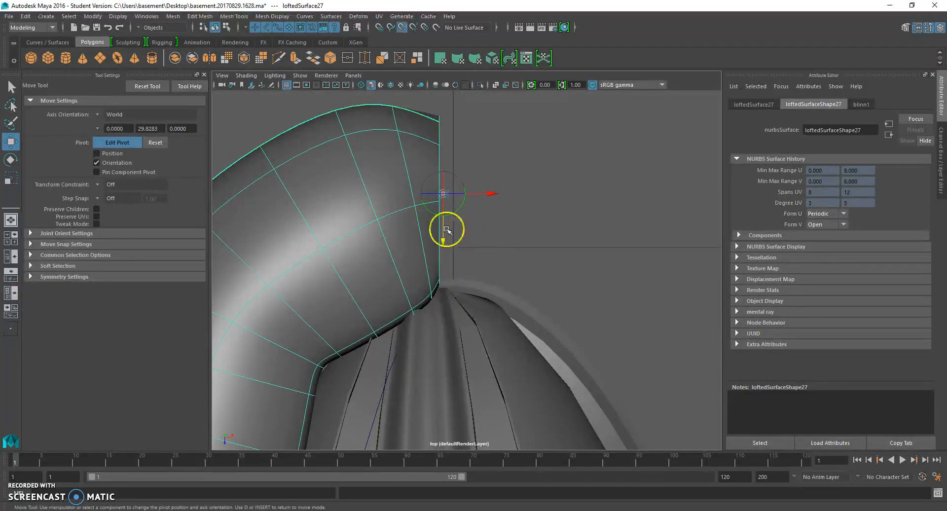
pyautogui.moveTo(444, 194); pyautogui.dragTo(447, 204)
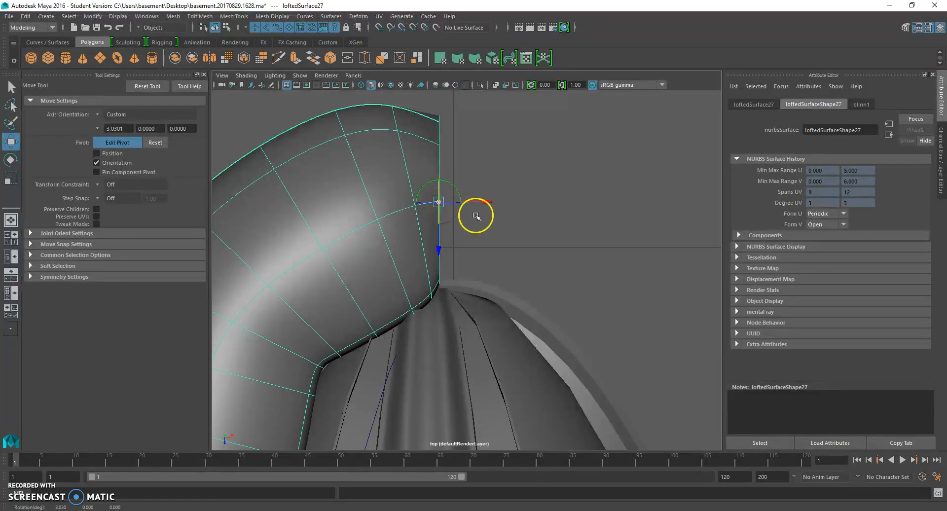
pyautogui.keyDown('ctrl'); pyautogui.keyDown('shift'); pyautogui.moveTo(357, 135); pyautogui.dragTo(378, 124, button='right'); pyautogui.keyUp('shift'); pyautogui.keyUp('ctrl')
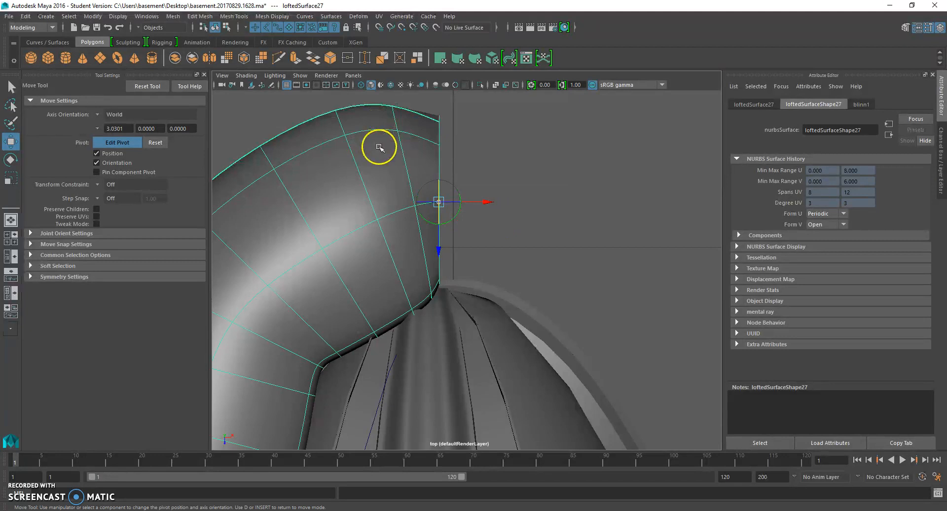
# - Create one mirrored copy of the tube using Duplicate Special with Scale X at -1
pyautogui.scroll(-10, 379, 147)
pyautogui.scroll(2, 536, 194)
pyautogui.click(535, 194)
pyautogui.scroll(3, 536, 195)
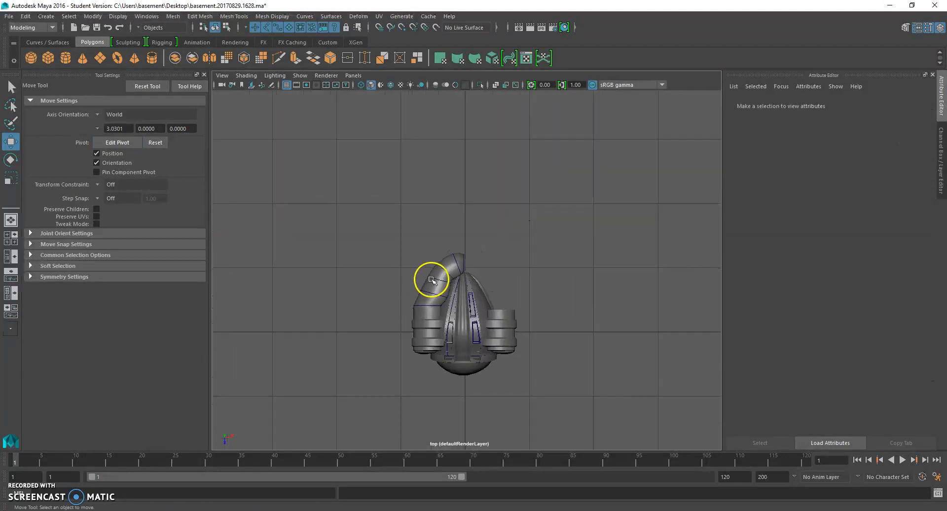
pyautogui.click(432, 280)
pyautogui.scroll(2, 433, 279)
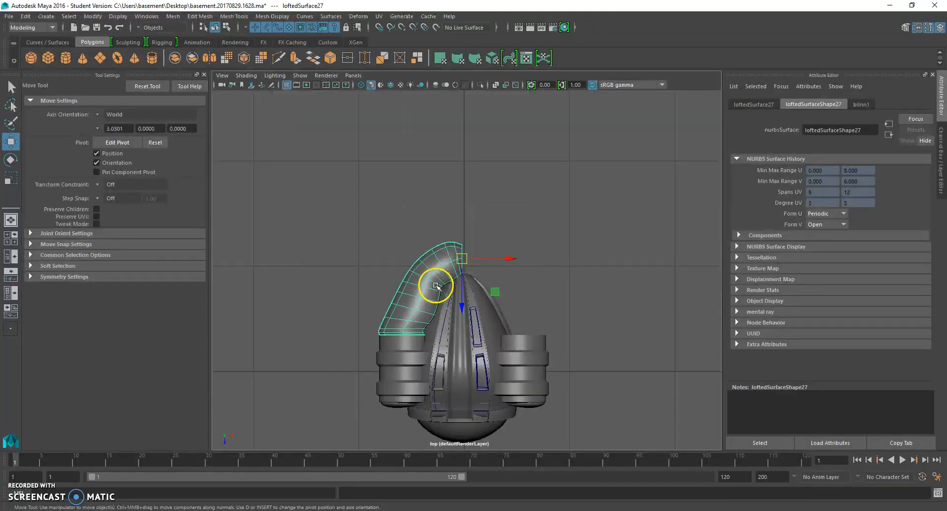
pyautogui.click(26, 16)
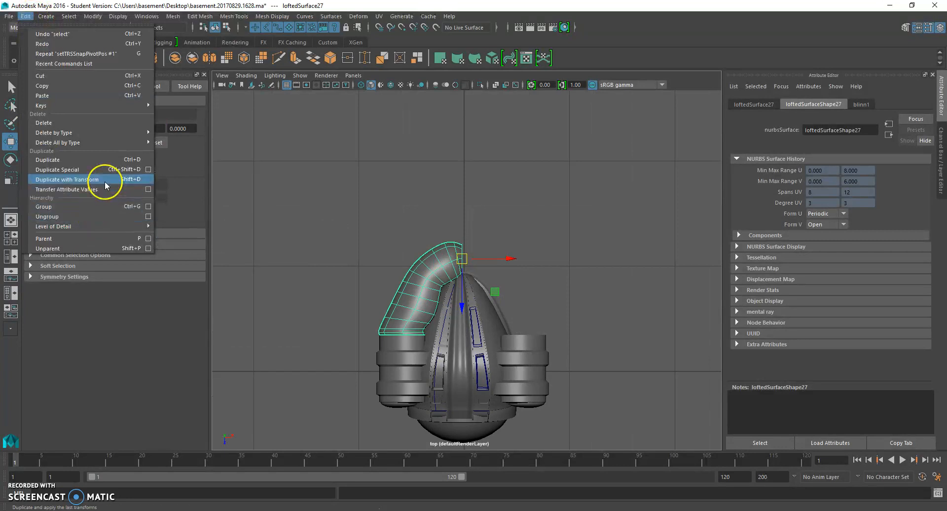
pyautogui.click(148, 169)
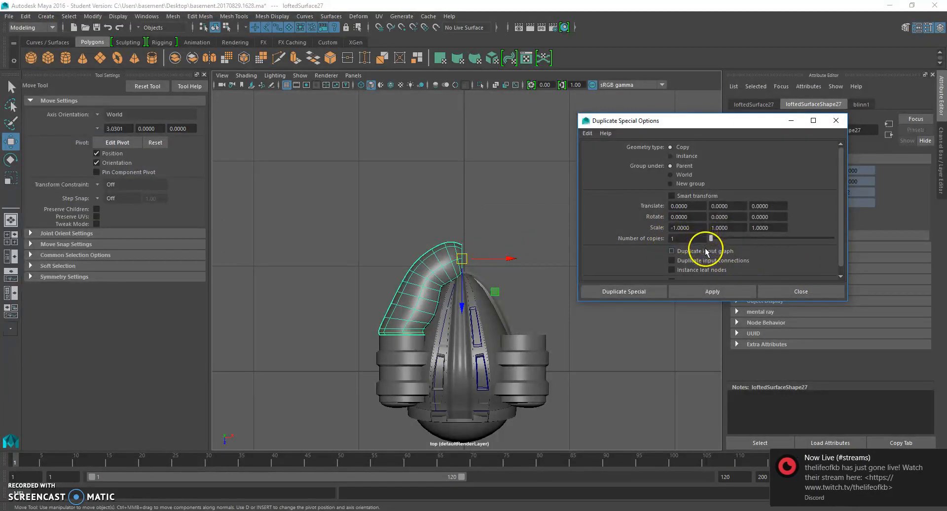
pyautogui.click(649, 291)
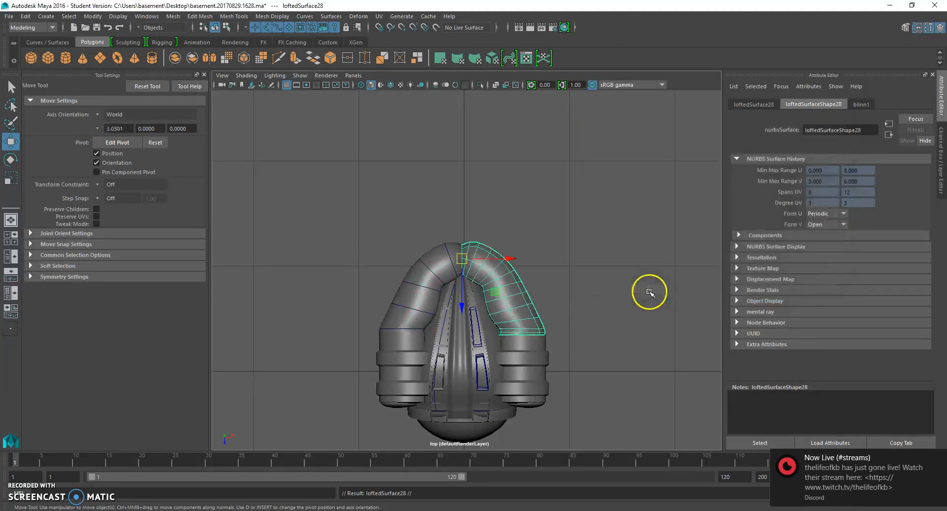
# - Inspect the seam between the tube halves, and undo back through the mirrored copy, pivot changes, history deletion and end-curve flattening
pyautogui.click(569, 268)
pyautogui.scroll(2, 565, 259)
pyautogui.scroll(2, 495, 229)
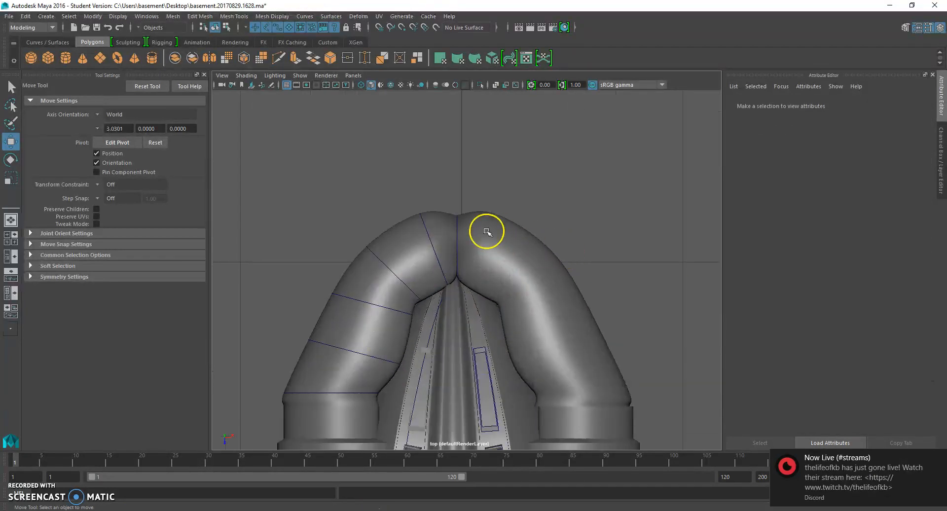
pyautogui.keyDown('alt'); pyautogui.moveTo(467, 214); pyautogui.dragTo(482, 283); pyautogui.keyUp('alt')
pyautogui.click(502, 258)
pyautogui.click(369, 280)
pyautogui.hotkey('ctrl', 'z')
pyautogui.hotkey('shift', 'z')
pyautogui.hotkey('ctrl', 'z')
pyautogui.hotkey('ctrl', 'z')
pyautogui.hotkey('ctrl', 'z')
pyautogui.hotkey('ctrl', 'z')
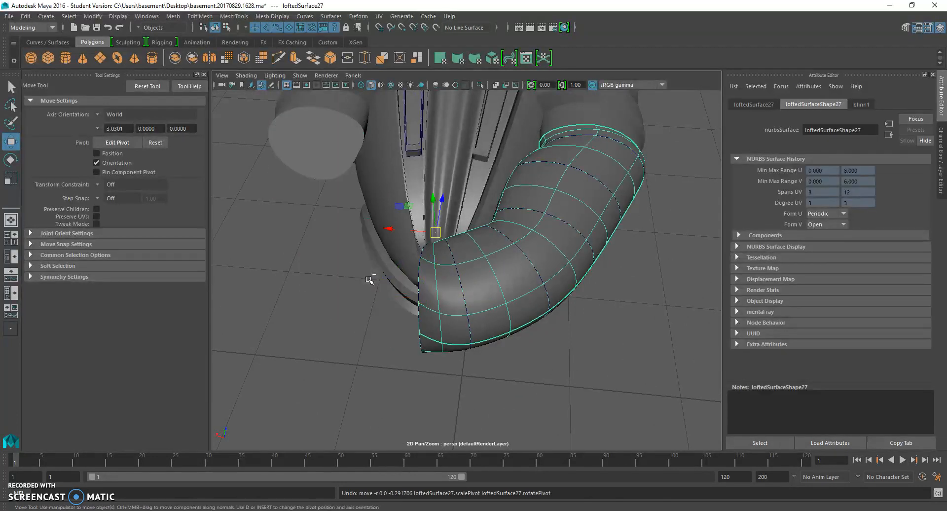
pyautogui.hotkey('ctrl', 'z')
pyautogui.hotkey('ctrl', 'z')
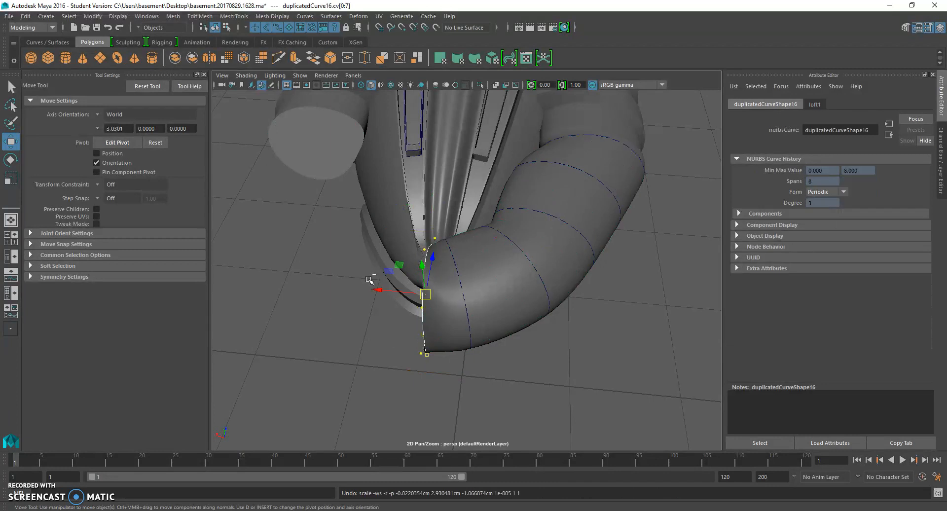
pyautogui.hotkey('ctrl', 'z')
pyautogui.hotkey('ctrl', 'z')
pyautogui.keyDown('alt'); pyautogui.moveTo(370, 281); pyautogui.dragTo(570, 259); pyautogui.keyUp('alt')
pyautogui.hotkey('ctrl', 'z')
# - Delete the unflattened tube's construction history and center its pivot
pyautogui.click(492, 266)
pyautogui.click(564, 243)
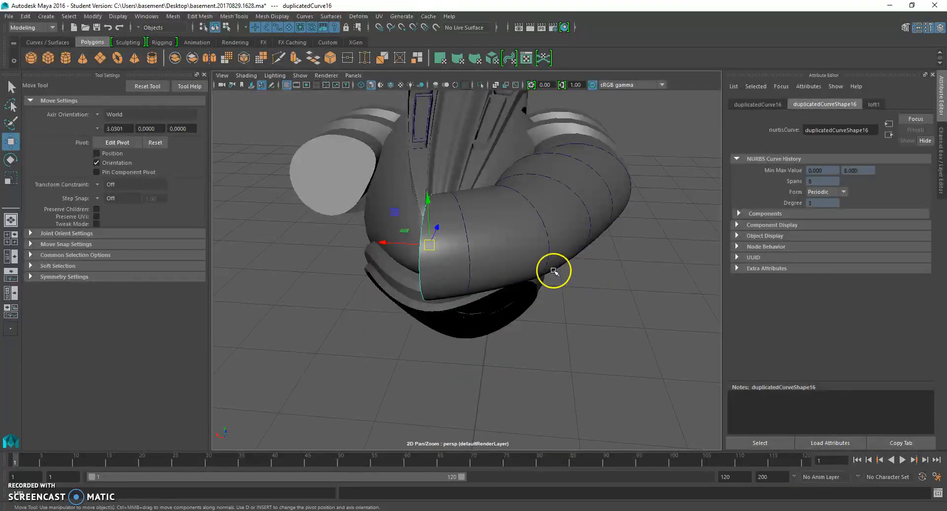
pyautogui.click(529, 243)
pyautogui.click(24, 16)
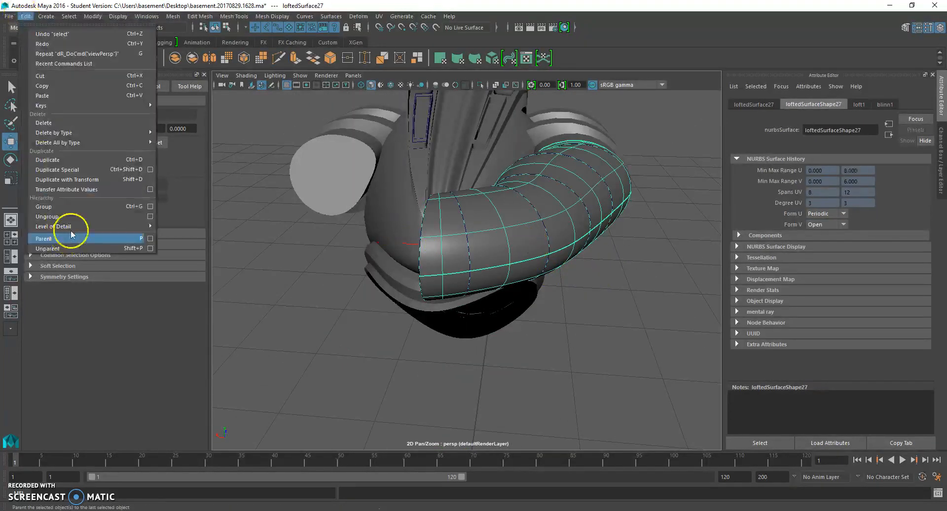
pyautogui.moveTo(99, 134)
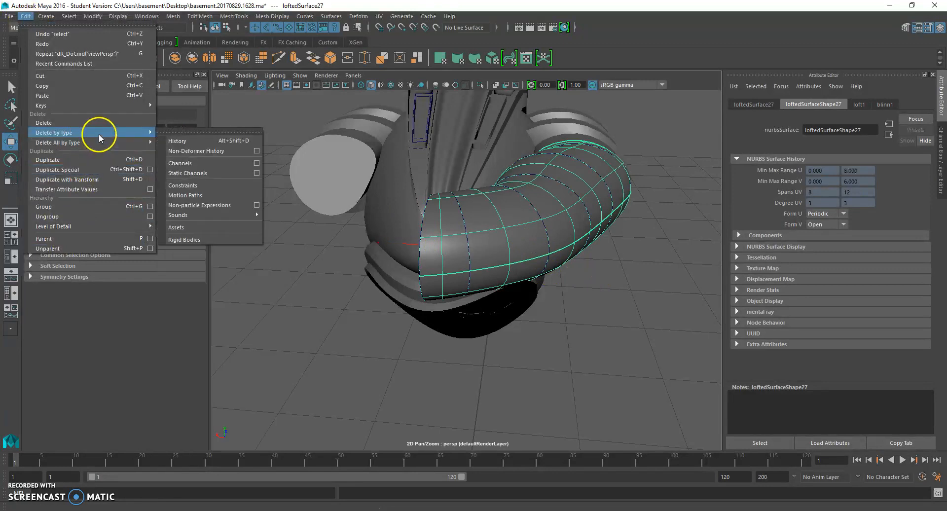
pyautogui.click(184, 143)
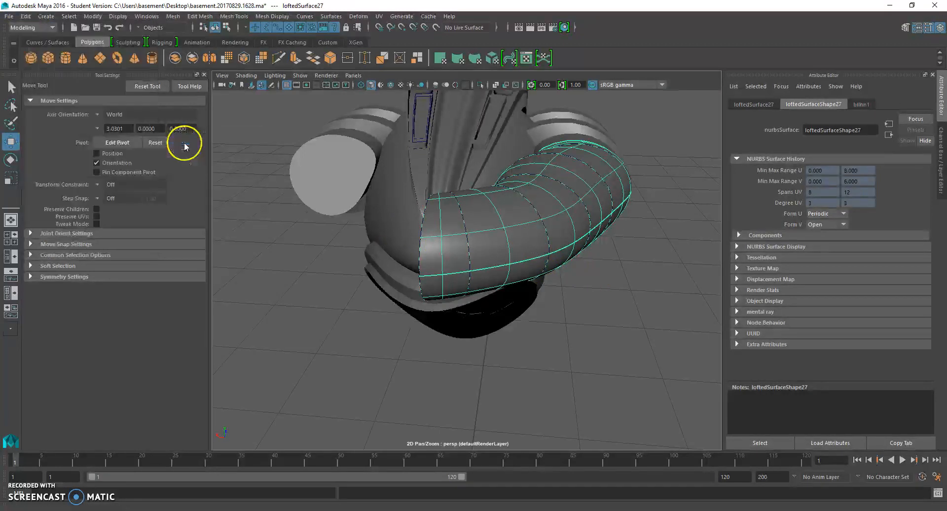
pyautogui.click(93, 17)
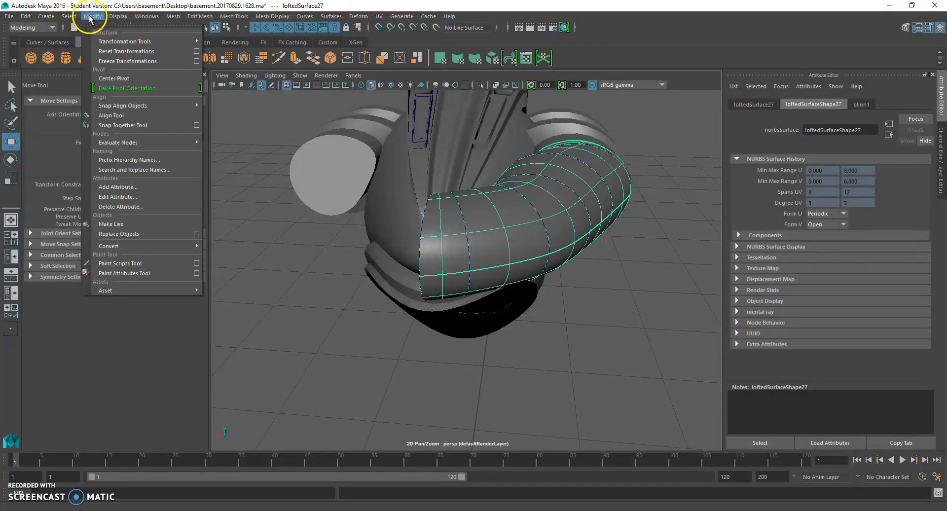
pyautogui.click(140, 62)
# - In the top view, move the tube's pivot to the middle of its open end on the body's centre line
pyautogui.press('space')
pyautogui.moveTo(434, 233); pyautogui.dragTo(414, 236)
pyautogui.press('d')
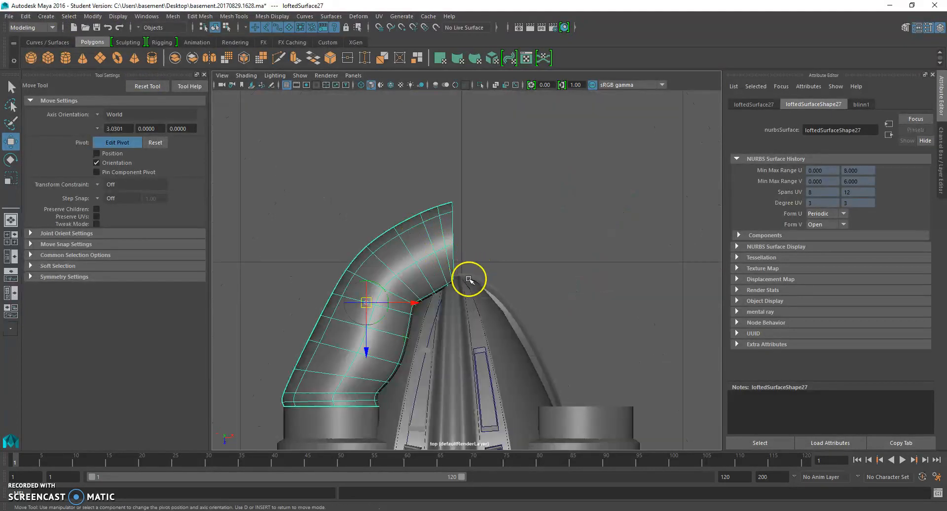
pyautogui.moveTo(415, 302); pyautogui.dragTo(501, 303)
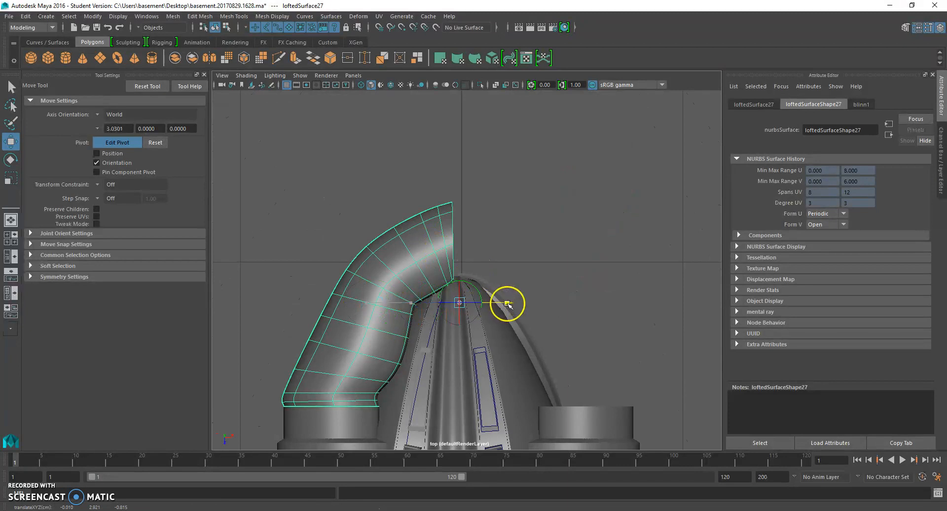
pyautogui.moveTo(454, 351); pyautogui.dragTo(457, 287)
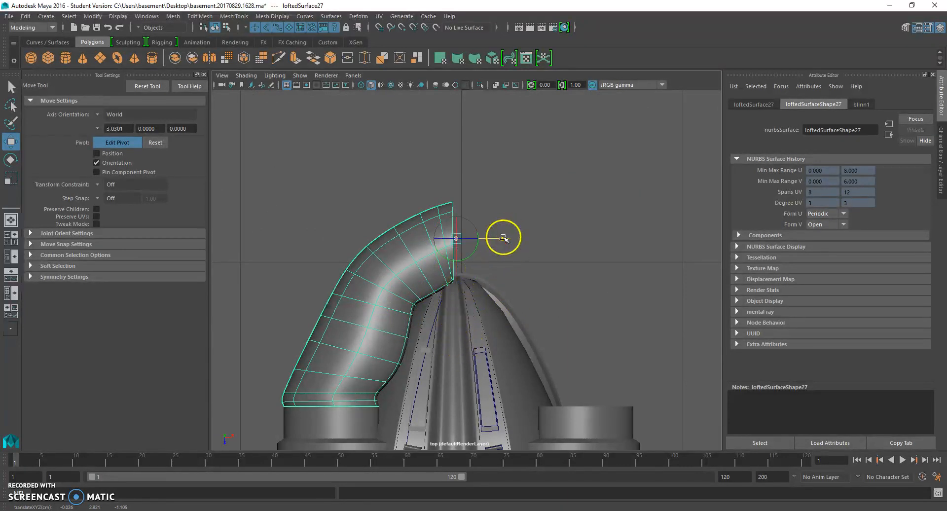
# - Mirror the tube to the other side of the body using Duplicate Special with the existing X scale of -1
pyautogui.click(26, 16)
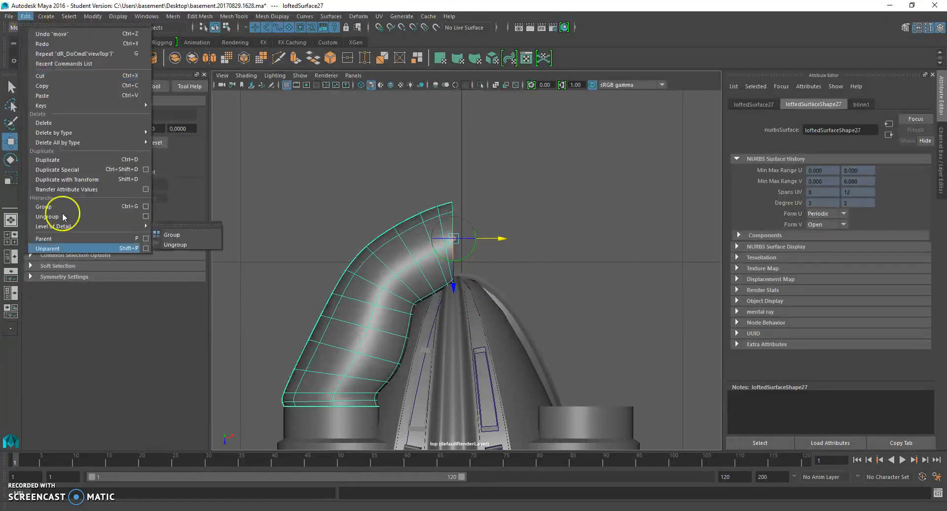
pyautogui.click(89, 176)
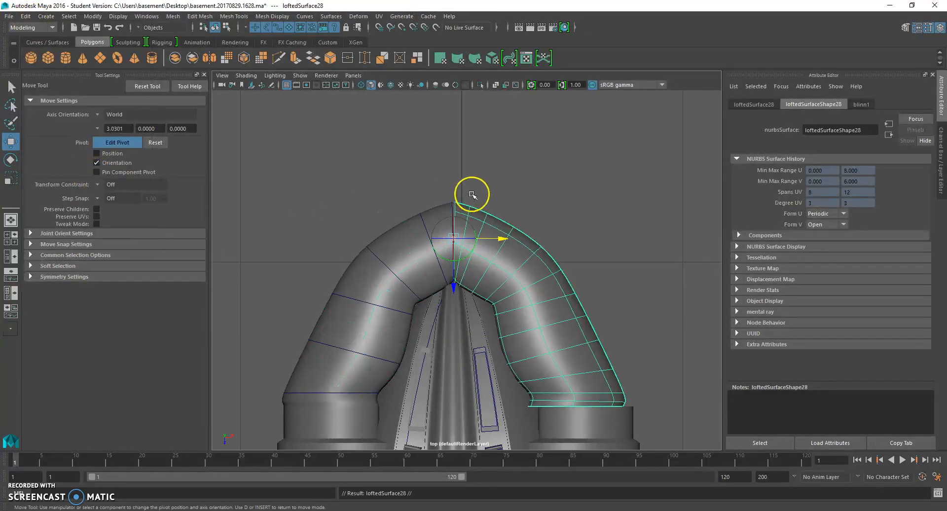
pyautogui.click(548, 180)
# - Try shifting the profile curve at the tube's centre seam slightly along X
pyautogui.scroll(5, 556, 192)
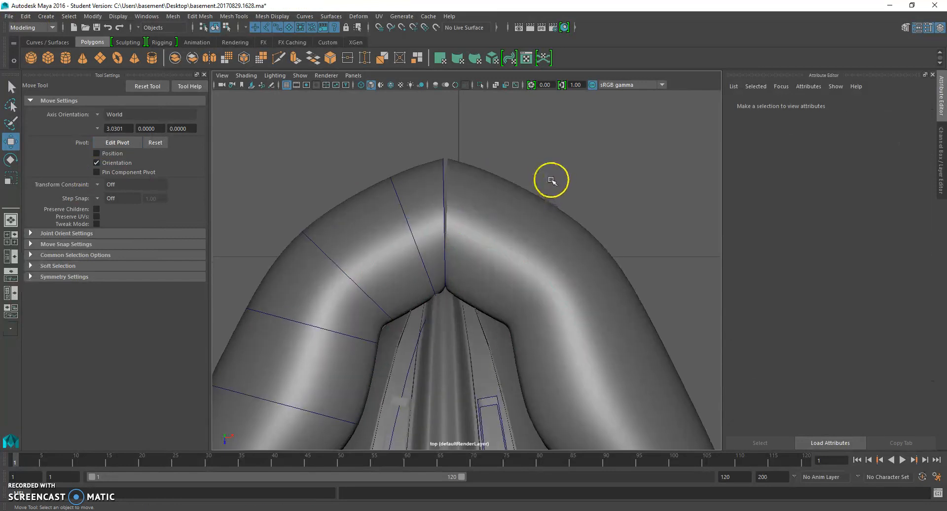
pyautogui.click(440, 163)
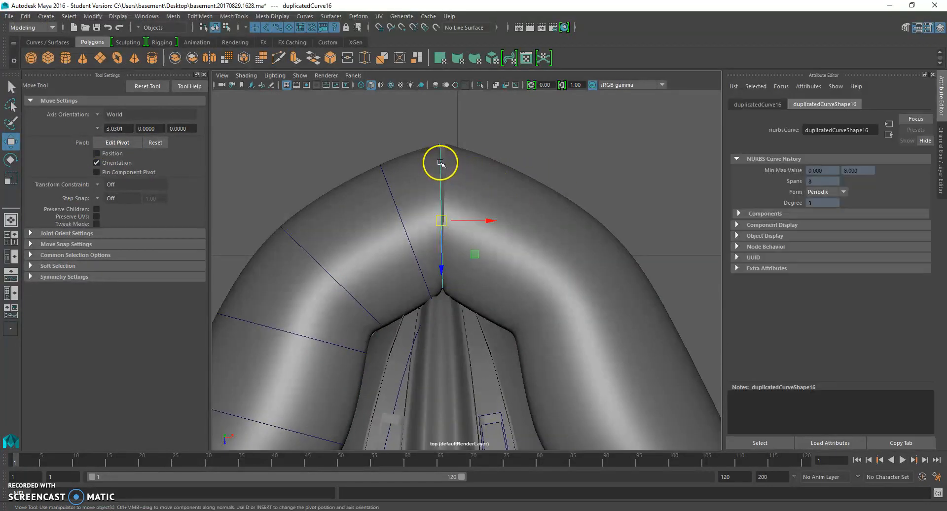
pyautogui.moveTo(492, 222); pyautogui.dragTo(492, 221)
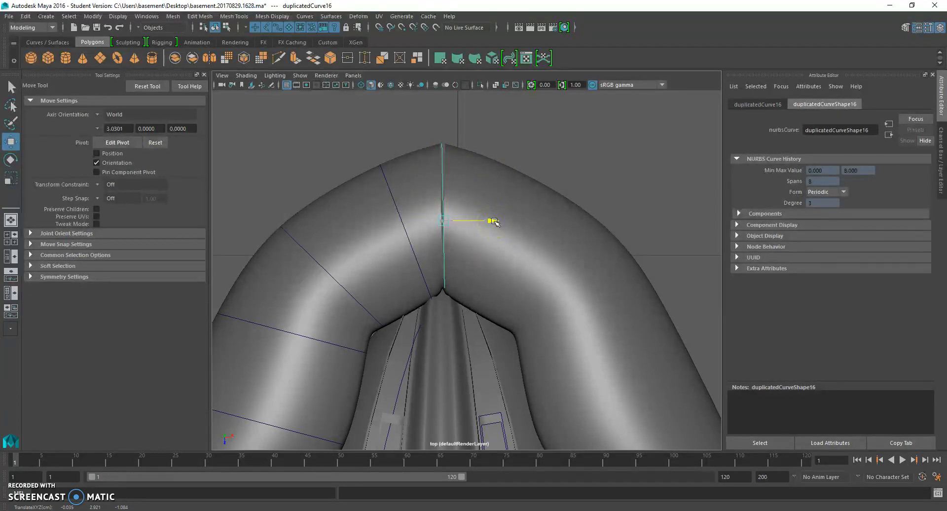
pyautogui.click(496, 218)
# - In the perspective view, loft a surface between the end isoparms of the two tube halves to bridge the gap at the centre
pyautogui.press('space')
pyautogui.moveTo(504, 134); pyautogui.dragTo(442, 220)
pyautogui.click(446, 225)
pyautogui.moveTo(442, 200); pyautogui.dragTo(441, 168, button='right')
pyautogui.moveTo(372, 207); pyautogui.dragTo(393, 234, button='right')
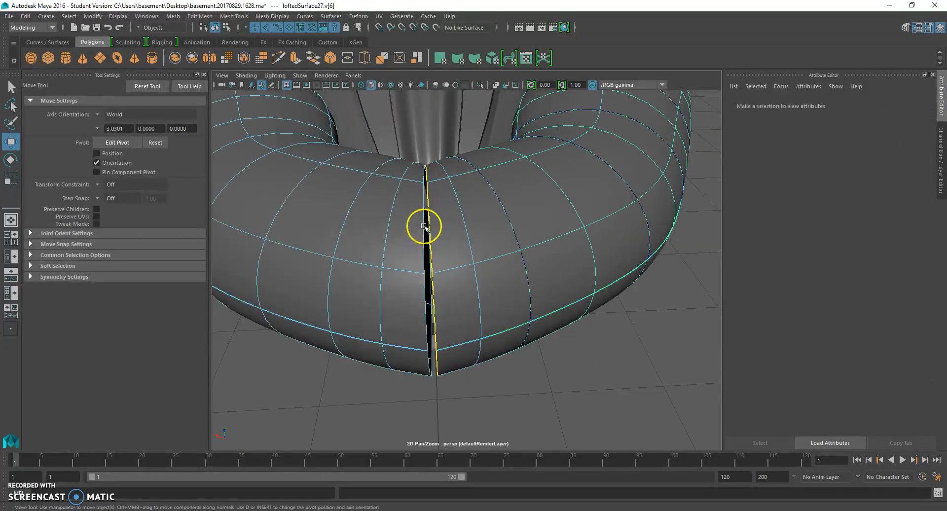
pyautogui.click(271, 16)
pyautogui.moveTo(331, 16)
pyautogui.click(343, 41)
pyautogui.click(561, 377)
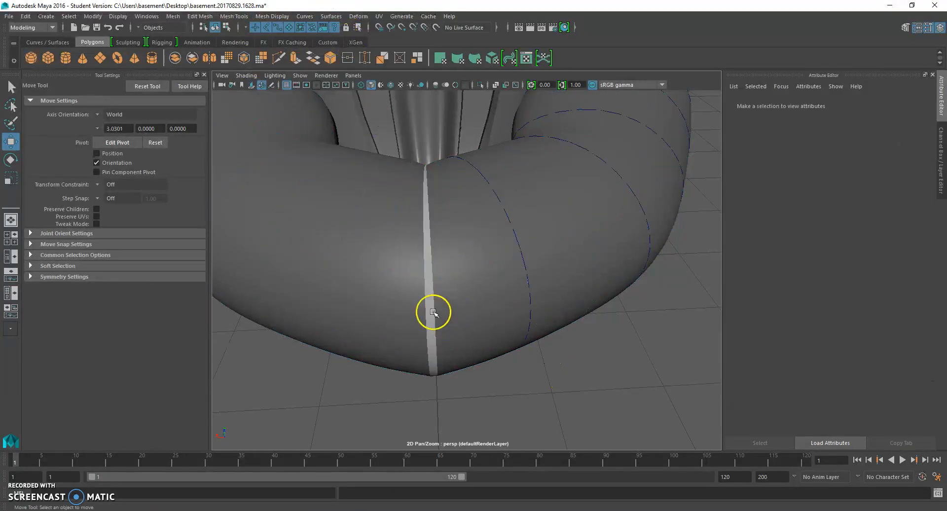
# - Assign the existing blinn1 material to the lofted strip between the tube halves
pyautogui.click(430, 310)
pyautogui.moveTo(430, 310); pyautogui.dragTo(498, 462, button='right')
pyautogui.click(515, 359)
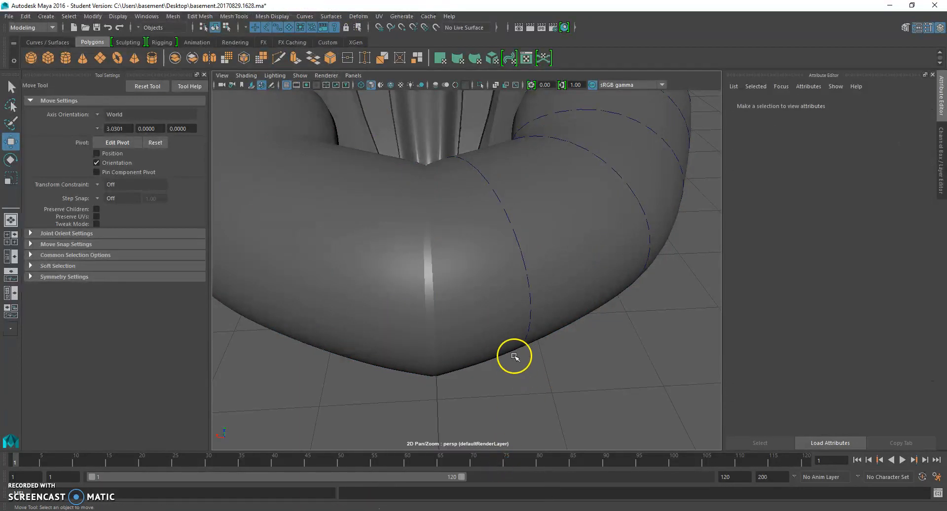
# - In the top view, show the original tube half's control vertices and reposition two along the inner side of its bend
pyautogui.scroll(-5, 515, 355)
pyautogui.keyDown('alt'); pyautogui.moveTo(561, 279); pyautogui.dragTo(346, 282); pyautogui.keyUp('alt')
pyautogui.press('space')
pyautogui.keyDown('alt'); pyautogui.moveTo(370, 336); pyautogui.dragTo(438, 237, button='middle'); pyautogui.keyUp('alt')
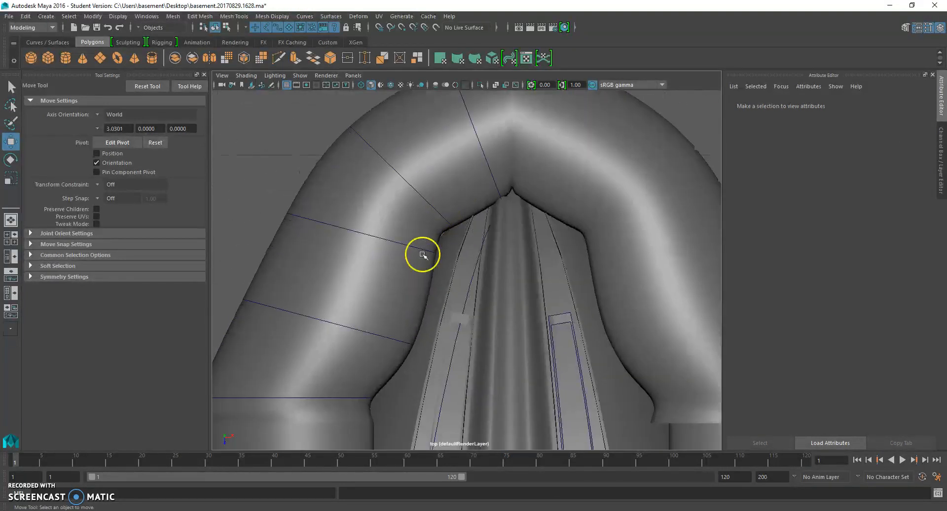
pyautogui.click(405, 275)
pyautogui.moveTo(405, 275); pyautogui.dragTo(363, 257, button='right')
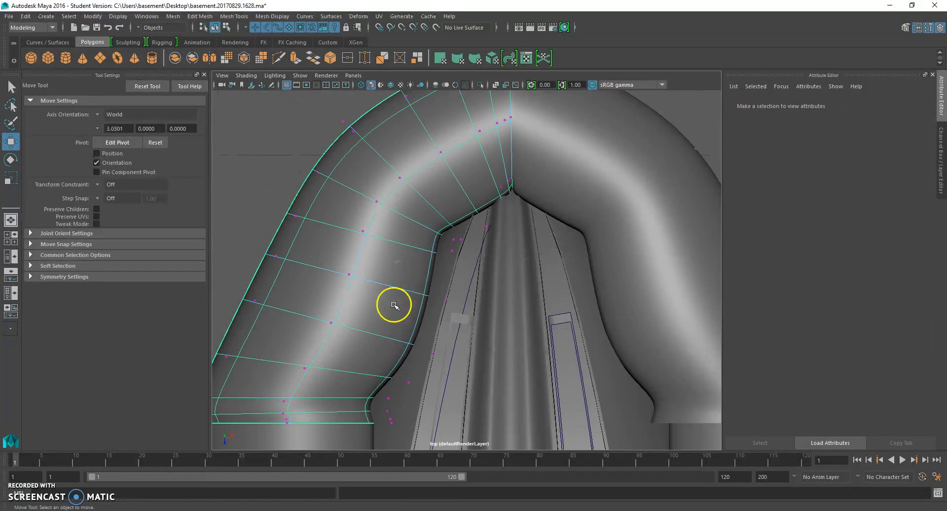
pyautogui.scroll(-5, 399, 308)
pyautogui.scroll(8, 423, 313)
pyautogui.click(444, 291)
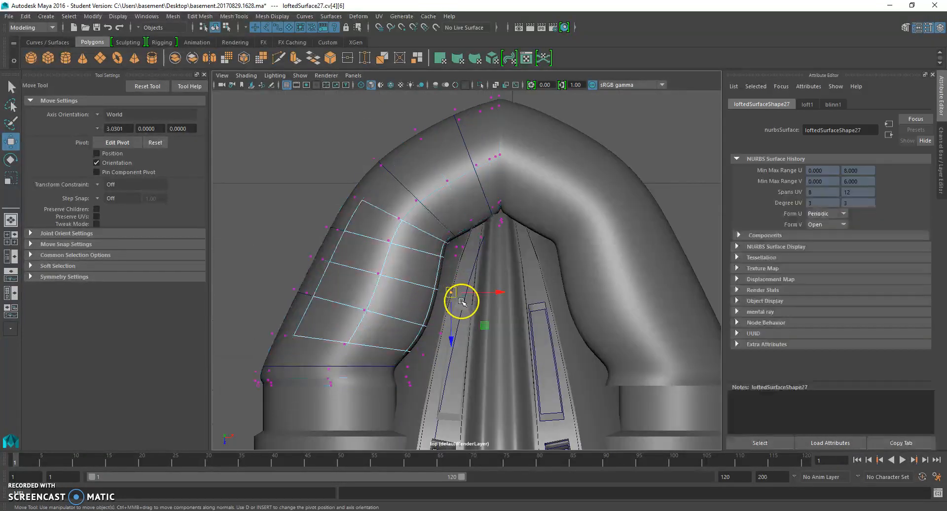
pyautogui.click(432, 326)
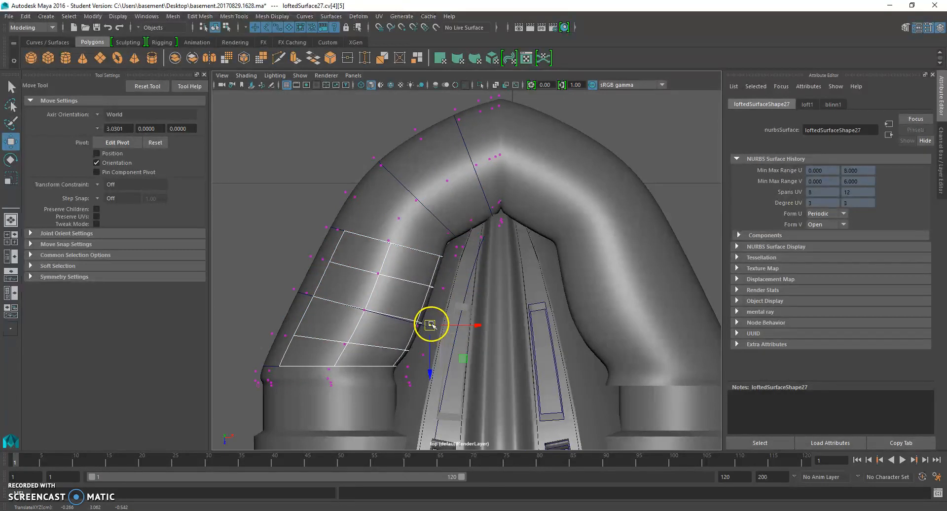
# - Reposition the matching inner-side control vertices on the mirrored tube half, and adjust its inner ones at the centre seam
pyautogui.moveTo(592, 271); pyautogui.dragTo(561, 269, button='right')
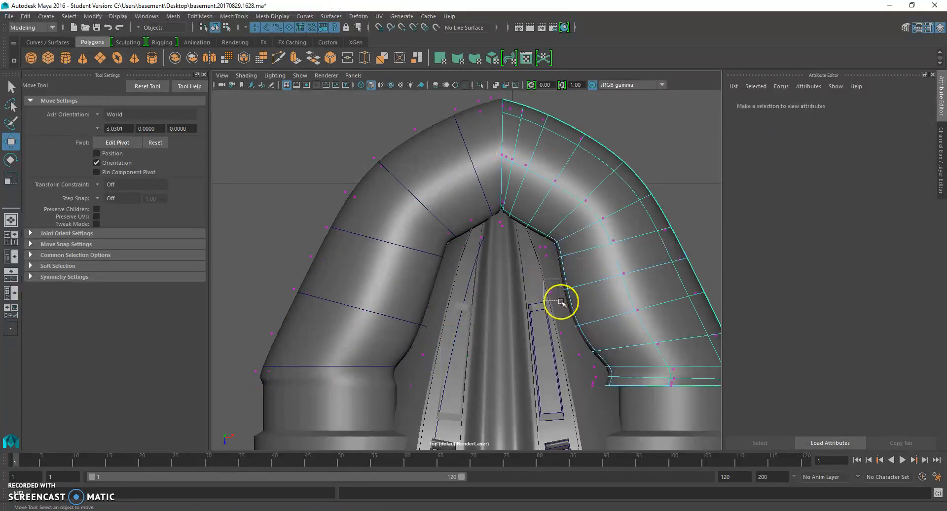
pyautogui.moveTo(562, 302); pyautogui.dragTo(560, 301)
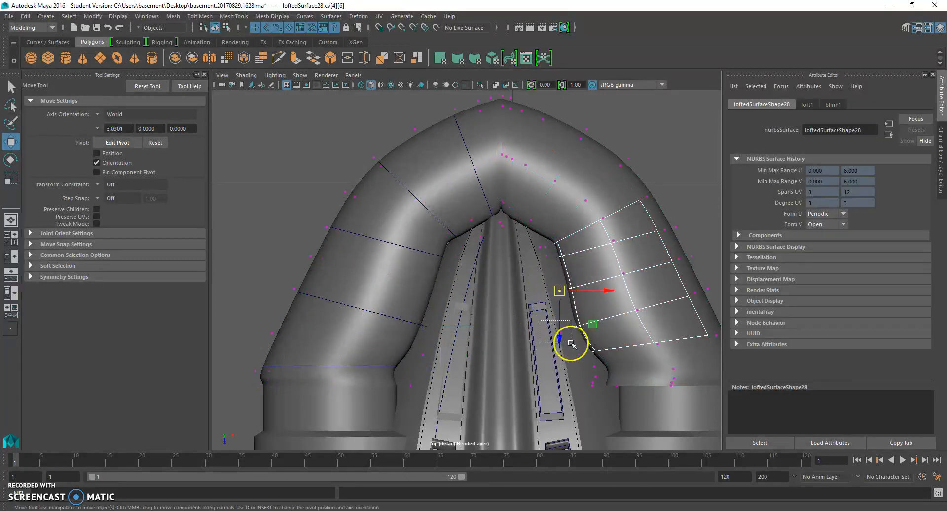
pyautogui.click(569, 332)
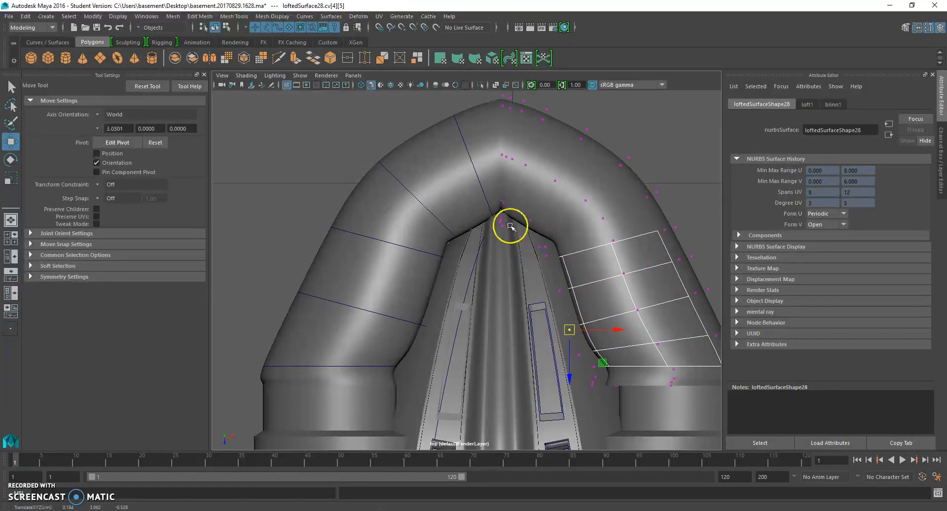
pyautogui.moveTo(514, 210); pyautogui.dragTo(503, 206)
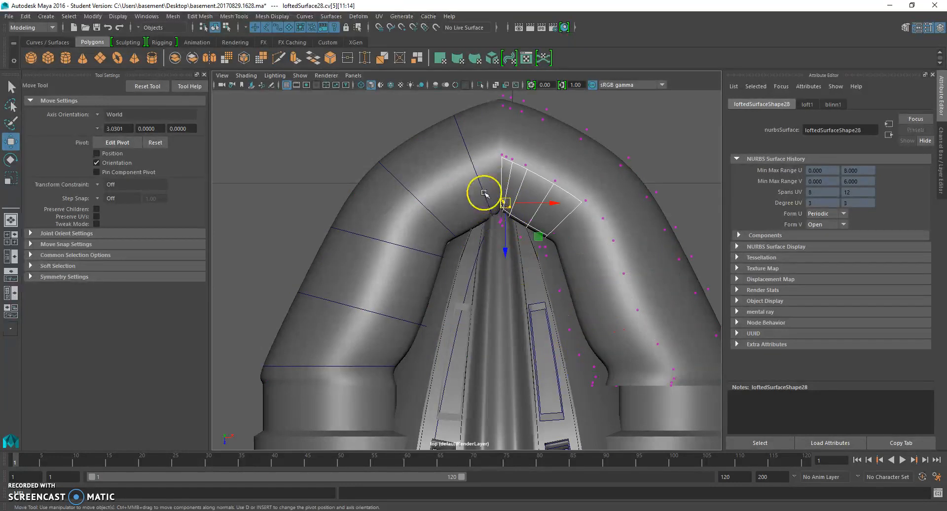
pyautogui.moveTo(516, 241); pyautogui.dragTo(515, 240)
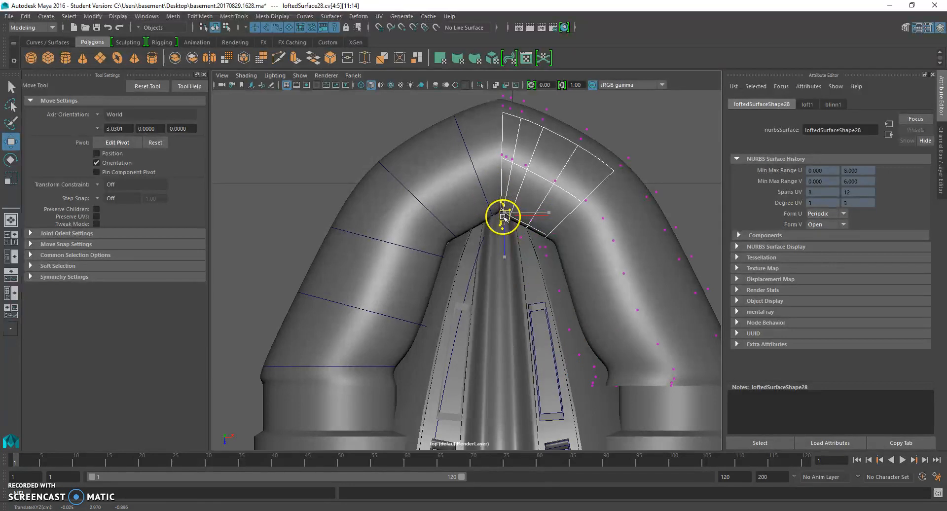
pyautogui.click(342, 147)
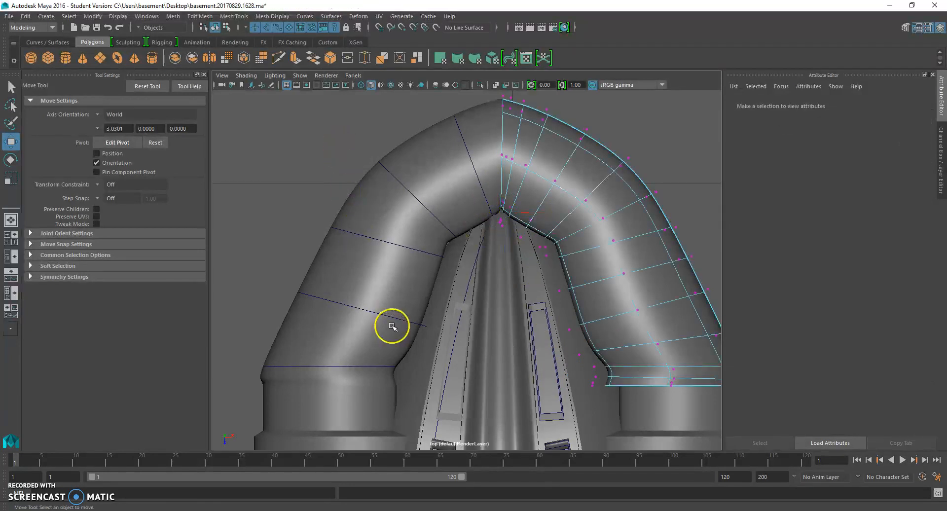
# - Adjust the original tube half's inner control vertices where it meets the lamp housing
pyautogui.moveTo(388, 335); pyautogui.dragTo(395, 393, button='right')
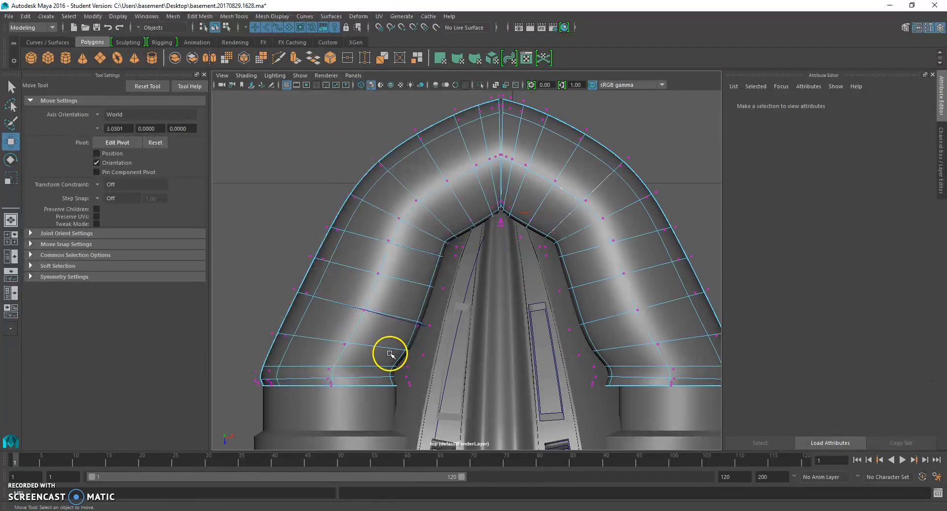
pyautogui.moveTo(410, 389); pyautogui.dragTo(409, 383)
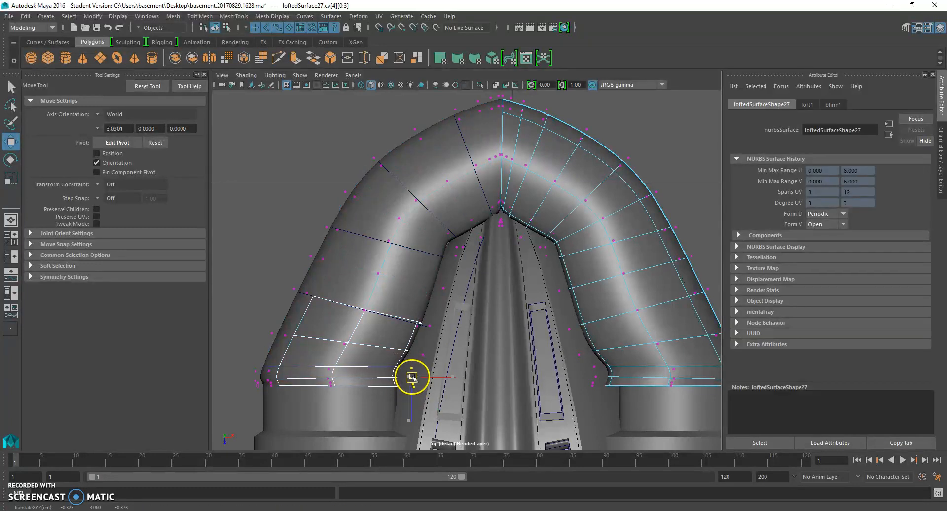
pyautogui.scroll(5, 412, 377)
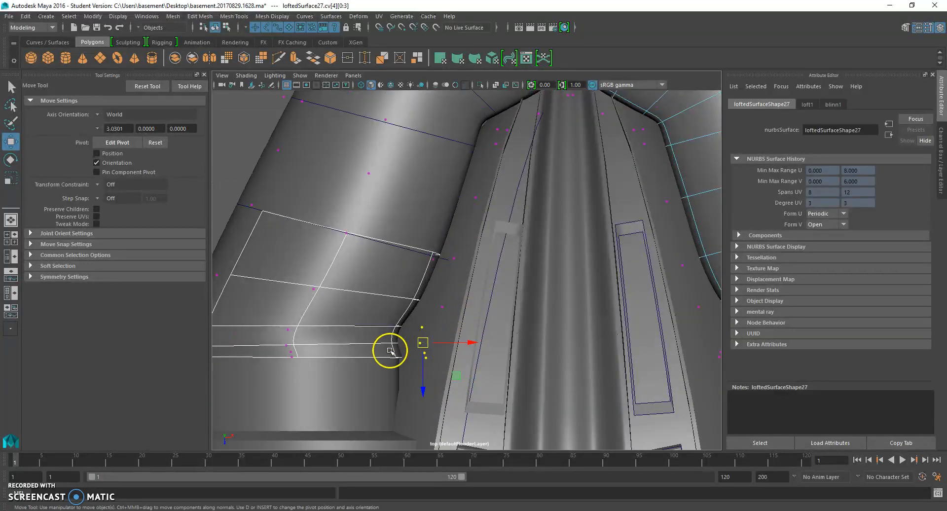
pyautogui.click(422, 344)
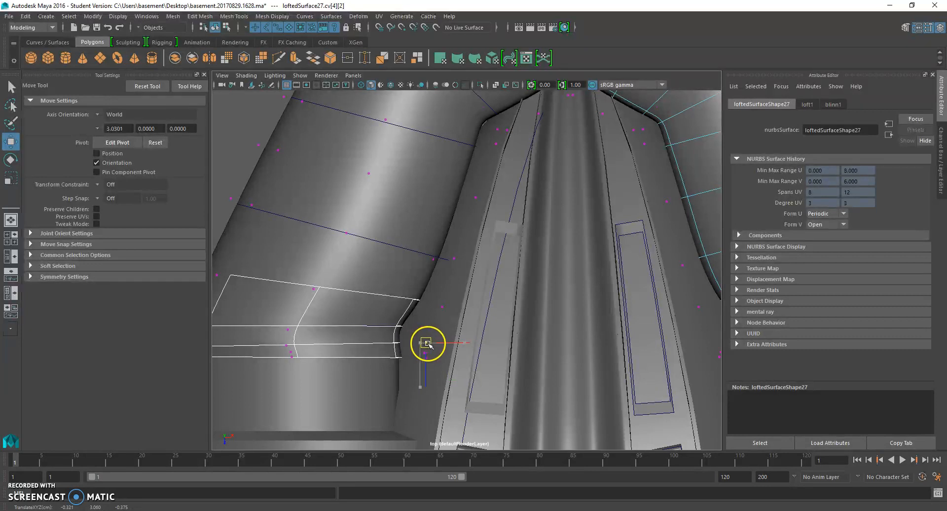
pyautogui.moveTo(418, 320); pyautogui.dragTo(436, 331)
# - Adjust the mirrored tube half's inner control vertices at its lamp housing end, and return to object selection in the perspective view
pyautogui.keyDown('alt'); pyautogui.moveTo(494, 313); pyautogui.dragTo(291, 312, button='middle'); pyautogui.keyUp('alt')
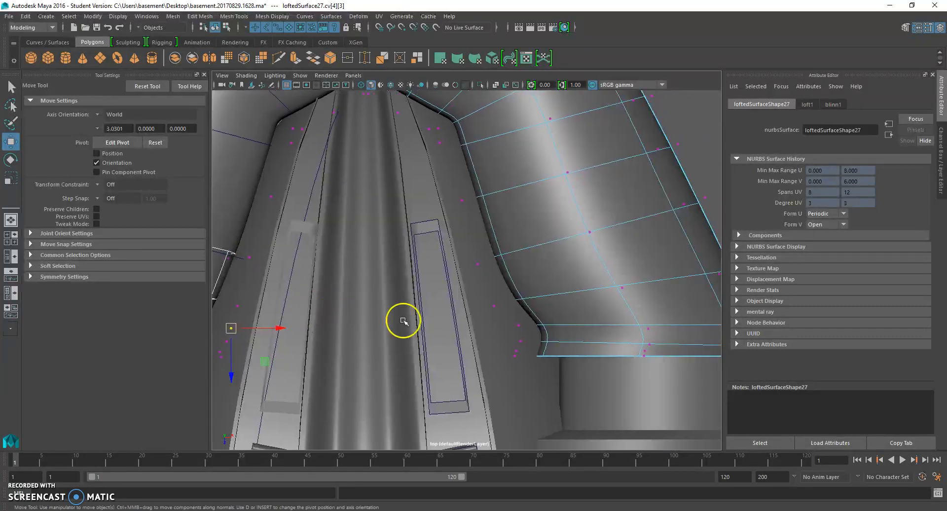
pyautogui.moveTo(527, 334); pyautogui.dragTo(511, 352)
pyautogui.press('space')
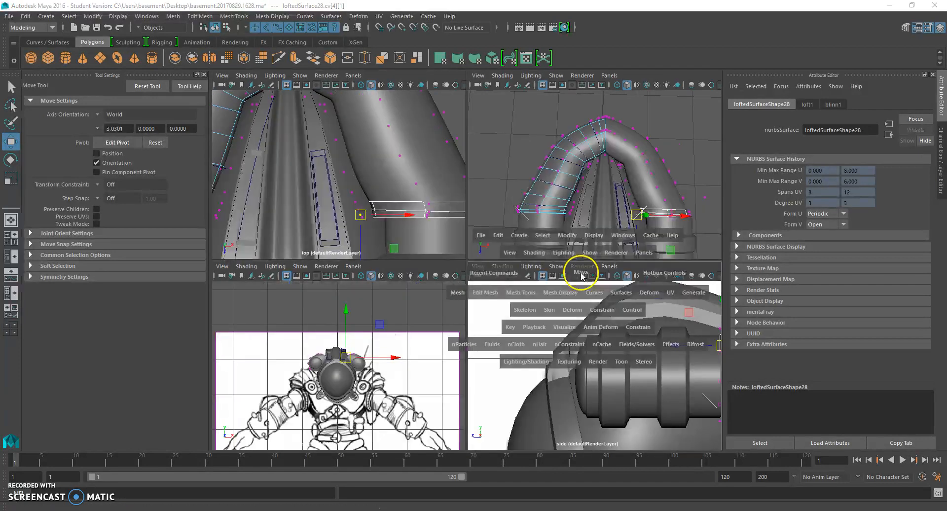
pyautogui.press('space')
pyautogui.press('space')
pyautogui.moveTo(596, 192); pyautogui.dragTo(596, 180)
pyautogui.keyDown('alt'); pyautogui.moveTo(383, 240); pyautogui.dragTo(362, 281); pyautogui.keyUp('alt')
pyautogui.scroll(-5, 343, 293)
pyautogui.moveTo(309, 258); pyautogui.dragTo(359, 245, button='right')
# - Delete the two leftover profile curves on the tube nearest the lamp housing
pyautogui.scroll(-3, 380, 261)
pyautogui.keyDown('alt'); pyautogui.moveTo(393, 270); pyautogui.dragTo(436, 259); pyautogui.keyUp('alt')
pyautogui.click(648, 265)
pyautogui.moveTo(377, 271); pyautogui.dragTo(395, 248, button='right')
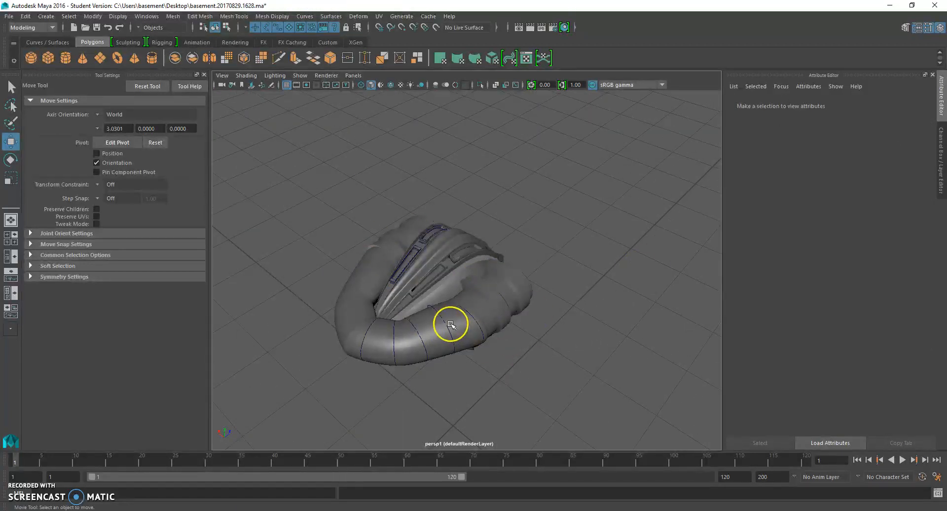
pyautogui.click(451, 324)
pyautogui.press('Delete')
pyautogui.scroll(2, 458, 351)
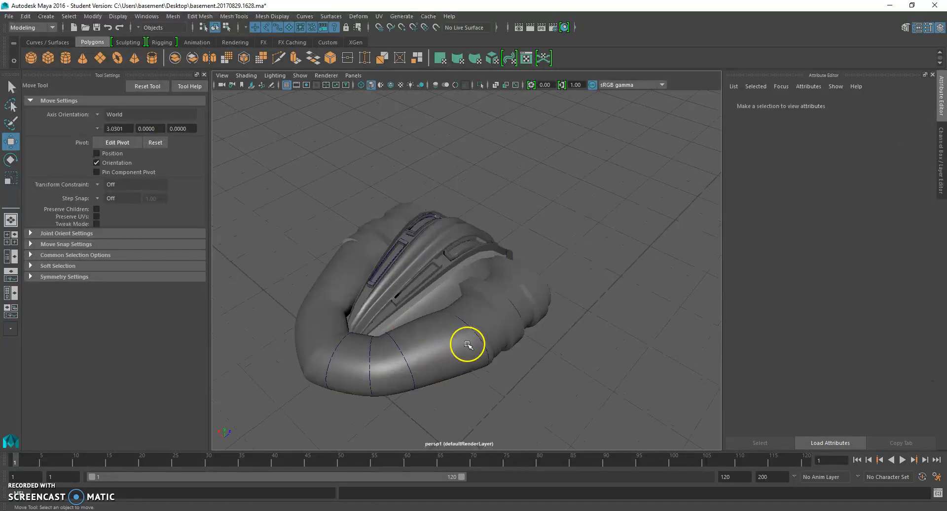
pyautogui.click(483, 338)
pyautogui.press('Delete')
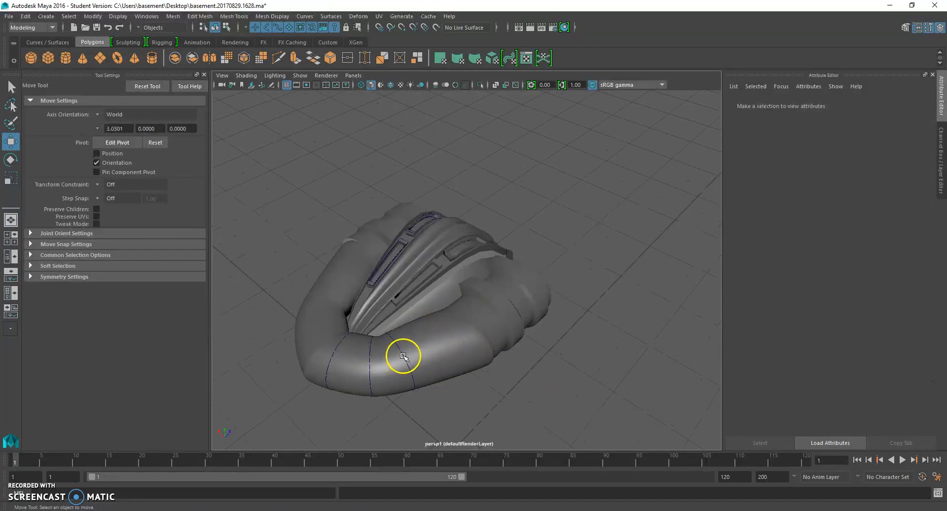
# - Exclude surfaces from the selection and delete the three profile curves around the nose and all remaining construction curves
pyautogui.click(404, 357)
pyautogui.click(463, 409)
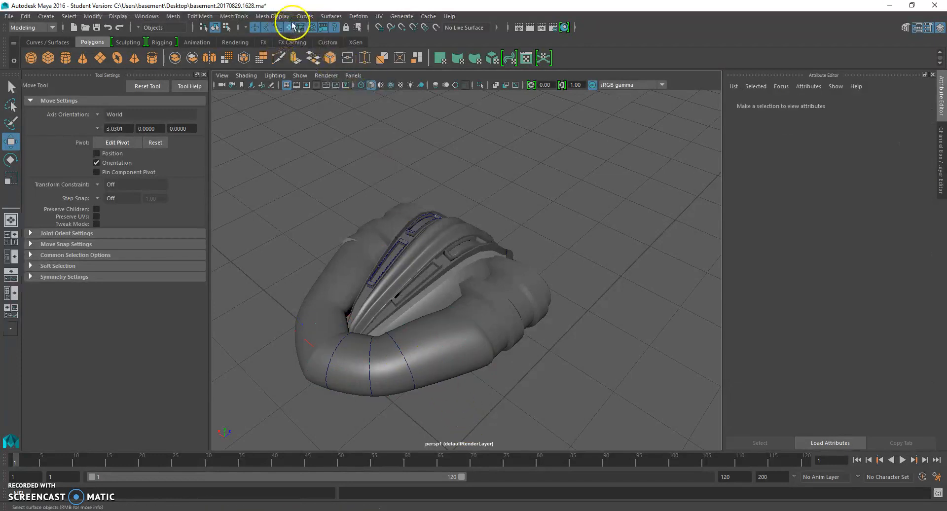
pyautogui.moveTo(416, 374); pyautogui.dragTo(425, 374)
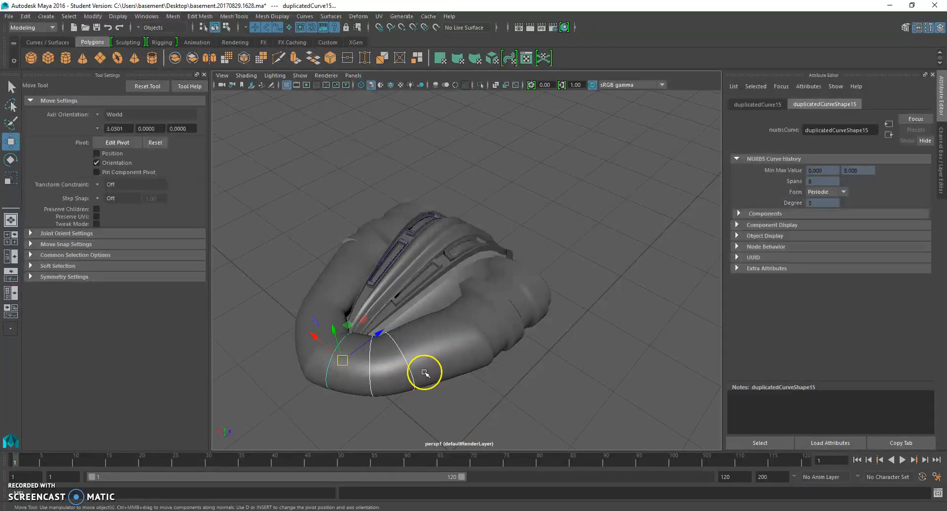
pyautogui.press('Delete')
pyautogui.moveTo(303, 163); pyautogui.dragTo(660, 386)
pyautogui.press('Delete')
# - Examine the tube halves and the lofted centre strip from several angles
pyautogui.keyDown('alt'); pyautogui.moveTo(372, 261); pyautogui.dragTo(524, 340); pyautogui.keyUp('alt')
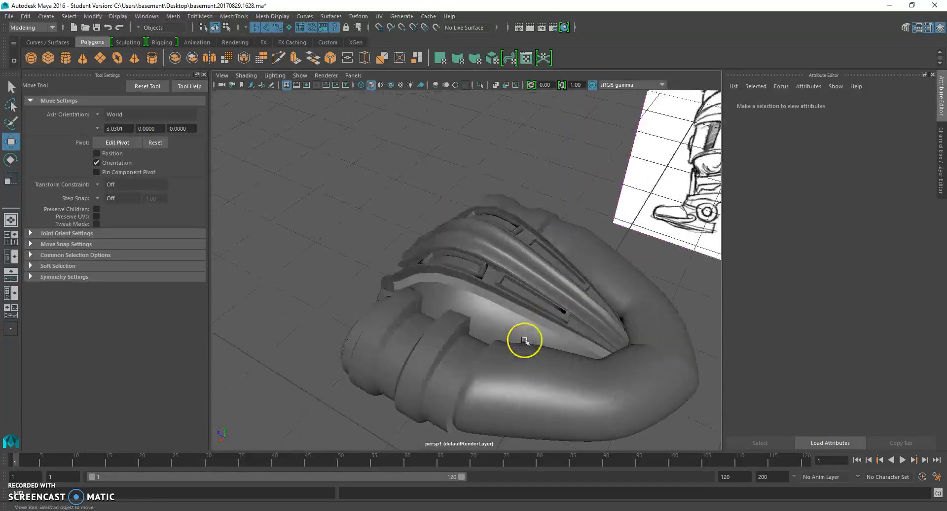
pyautogui.keyDown('alt'); pyautogui.moveTo(510, 380); pyautogui.dragTo(514, 193); pyautogui.keyUp('alt')
pyautogui.moveTo(513, 197); pyautogui.dragTo(527, 207, button='right')
pyautogui.click(527, 207)
pyautogui.keyDown('alt'); pyautogui.moveTo(508, 226); pyautogui.dragTo(555, 299); pyautogui.keyUp('alt')
pyautogui.moveTo(643, 154); pyautogui.dragTo(524, 155)
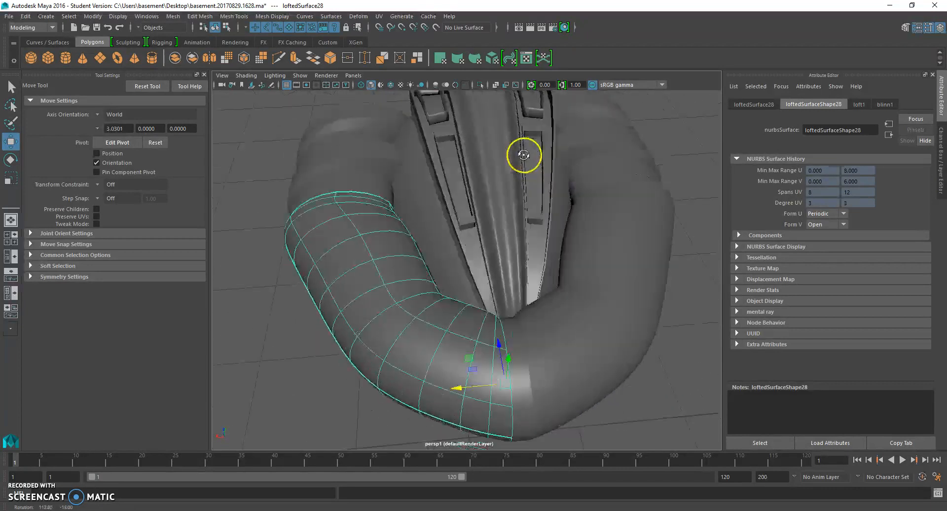
pyautogui.click(506, 339)
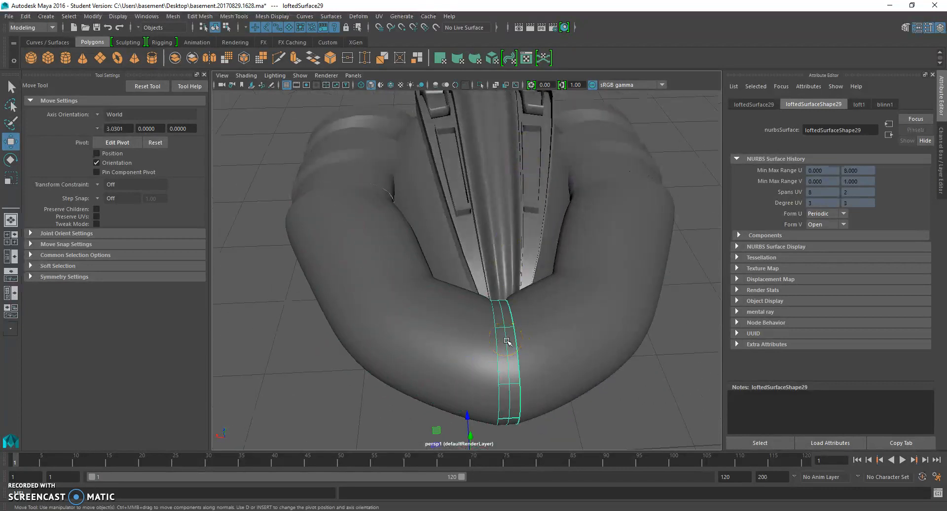
pyautogui.keyDown('alt'); pyautogui.moveTo(530, 370); pyautogui.dragTo(546, 348); pyautogui.keyUp('alt')
pyautogui.click(576, 359)
pyautogui.keyDown('alt'); pyautogui.moveTo(522, 277); pyautogui.dragTo(466, 293); pyautogui.keyUp('alt')
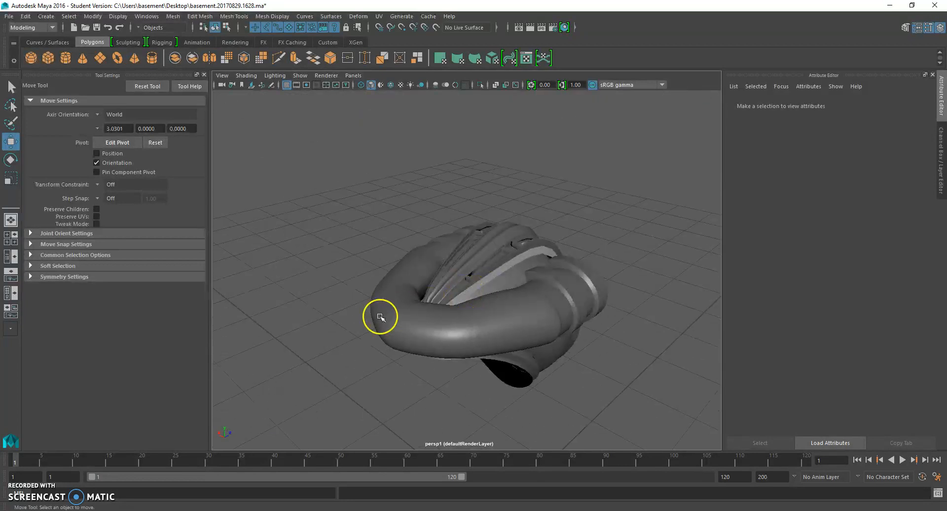
# - Select the tube surfaces around the nose and group them together
pyautogui.click(398, 322)
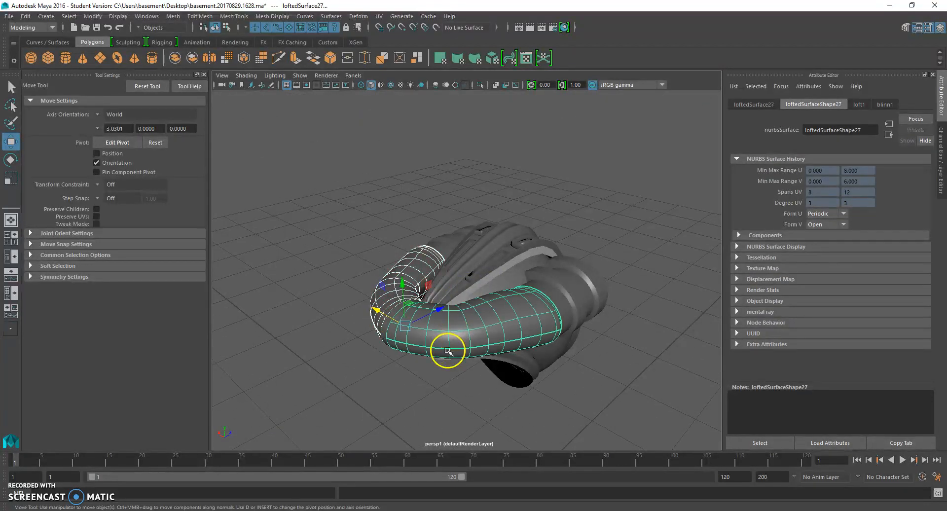
pyautogui.hotkey('ctrl', 'g')
pyautogui.keyDown('alt'); pyautogui.moveTo(406, 376); pyautogui.dragTo(445, 393); pyautogui.keyUp('alt')
pyautogui.click(626, 378)
# - Examine the finished tube on the body from the side, front and back against the reference drawing
pyautogui.keyDown('alt'); pyautogui.moveTo(518, 373); pyautogui.dragTo(646, 342); pyautogui.keyUp('alt')
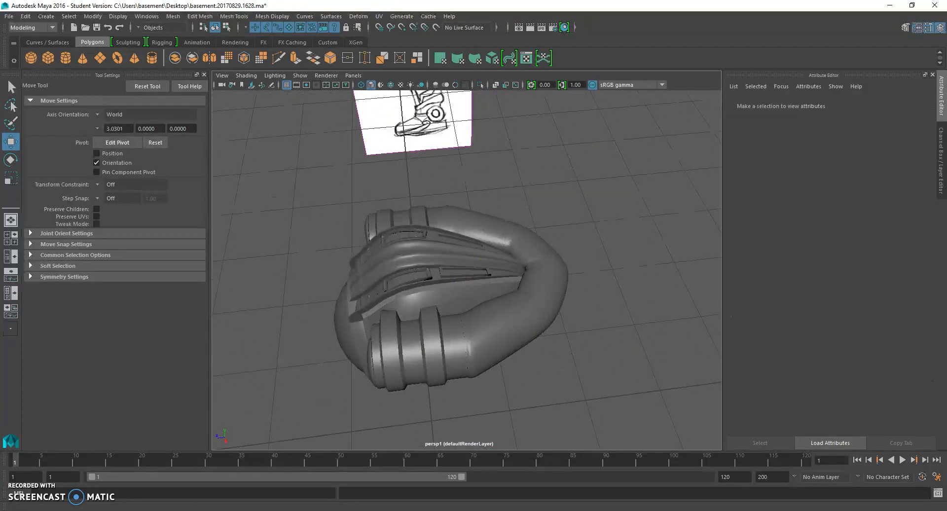
pyautogui.keyDown('alt'); pyautogui.moveTo(535, 275); pyautogui.dragTo(508, 353); pyautogui.keyUp('alt')
pyautogui.click(514, 339)
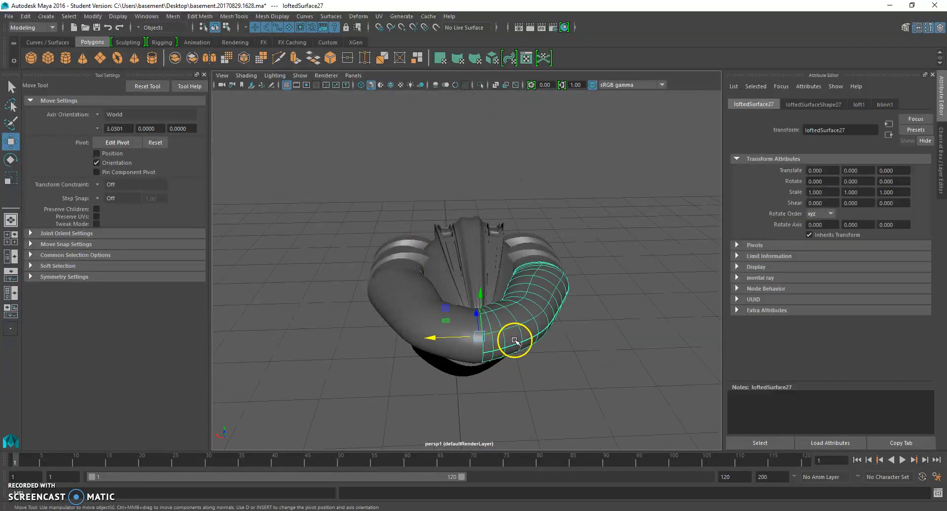
pyautogui.click(586, 398)
pyautogui.click(452, 351)
pyautogui.keyDown('alt'); pyautogui.moveTo(483, 382); pyautogui.dragTo(632, 322); pyautogui.keyUp('alt')
pyautogui.click(631, 401)
pyautogui.scroll(-3, 586, 339)
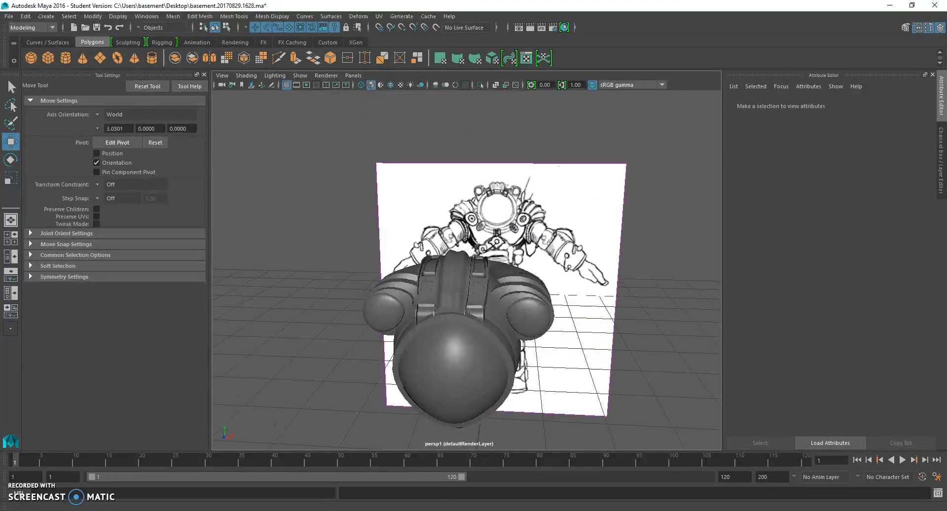
# - Check the helmet reference image in Paint and save an incremented version of the Maya scene
pyautogui.hotkey('alt', 'Tab')
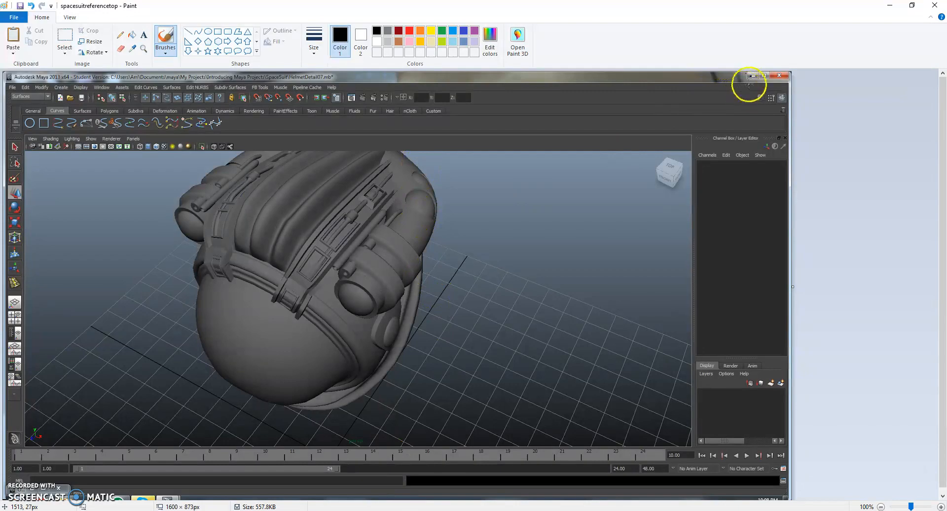
pyautogui.click(898, 8)
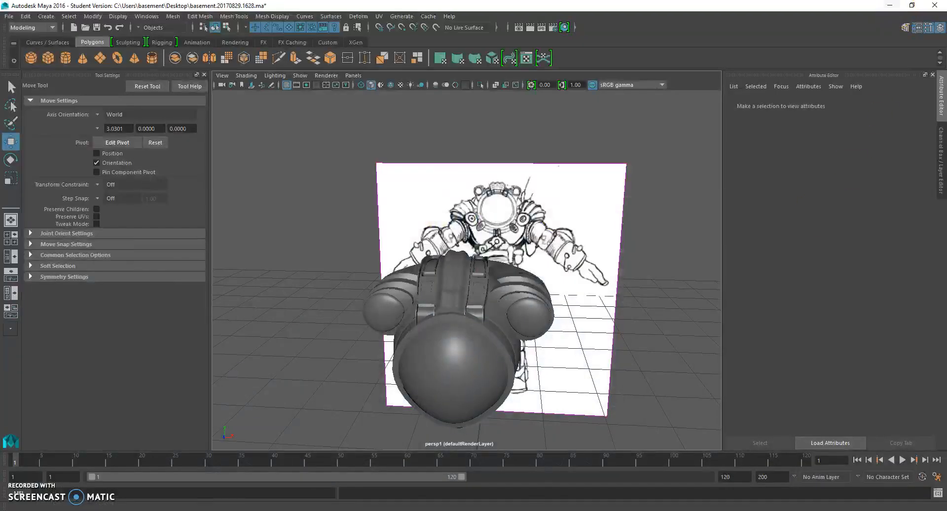
pyautogui.click(8, 15)
pyautogui.click(62, 73)
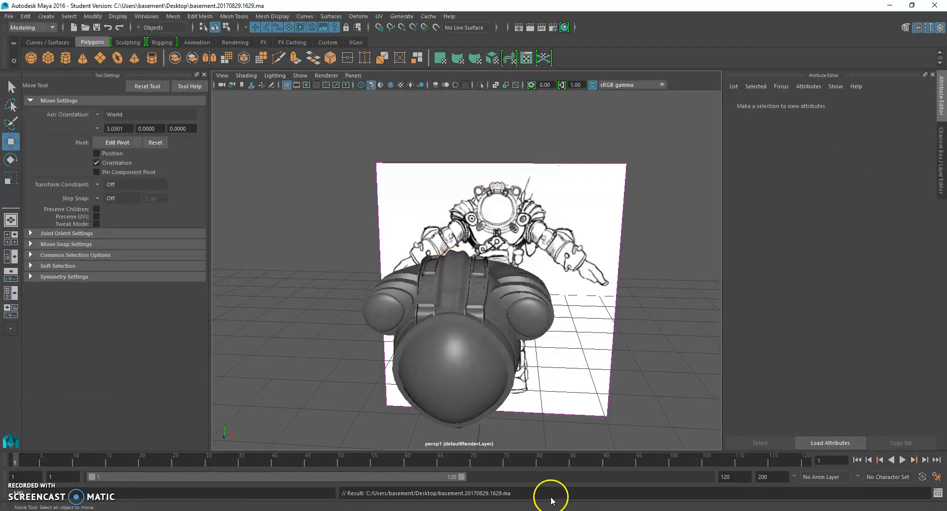
pyautogui.hotkey('alt', 'Tab')
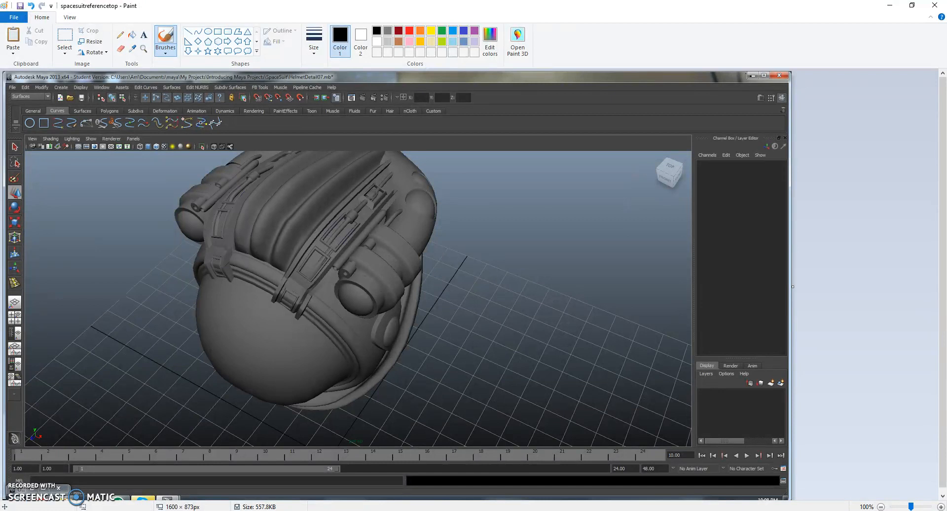
pyautogui.hotkey('alt', 'Tab')
# - Select the lofted tube half beside the nose and make it the live surface
pyautogui.moveTo(665, 381)
pyautogui.keyDown('alt'); pyautogui.mouseDown()
pyautogui.moveTo(550, 396)
pyautogui.moveTo(535, 340)
pyautogui.moveTo(523, 361)
pyautogui.moveTo(482, 308)
pyautogui.mouseUp(); pyautogui.keyUp('alt')
pyautogui.click(534, 341)
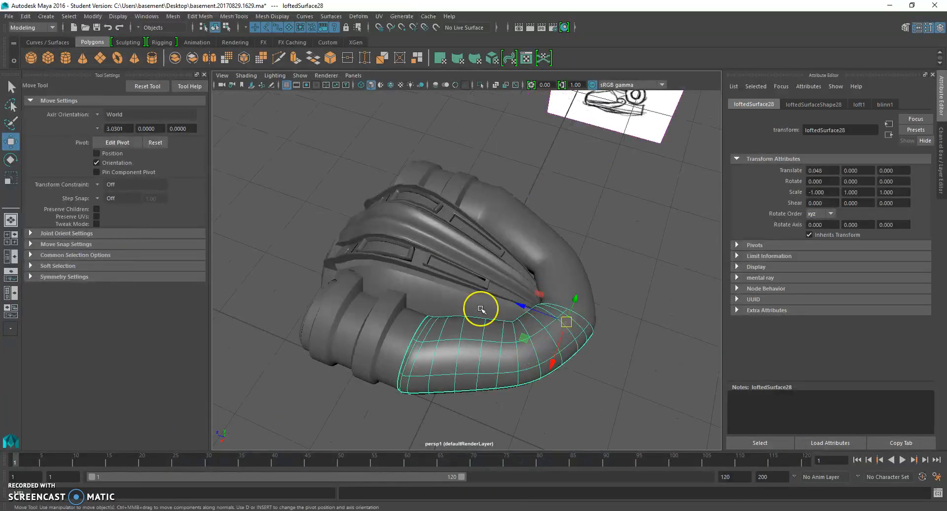
pyautogui.click(435, 28)
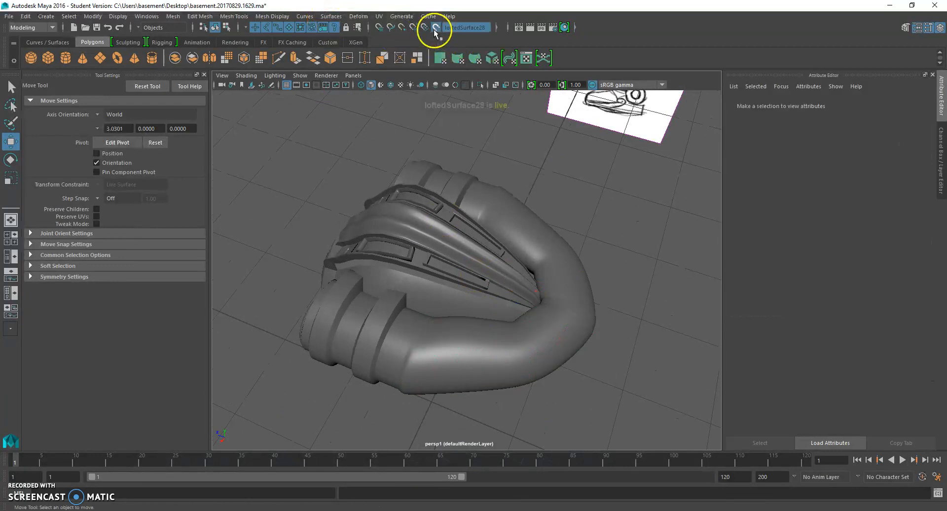
pyautogui.click(45, 17)
pyautogui.moveTo(78, 62)
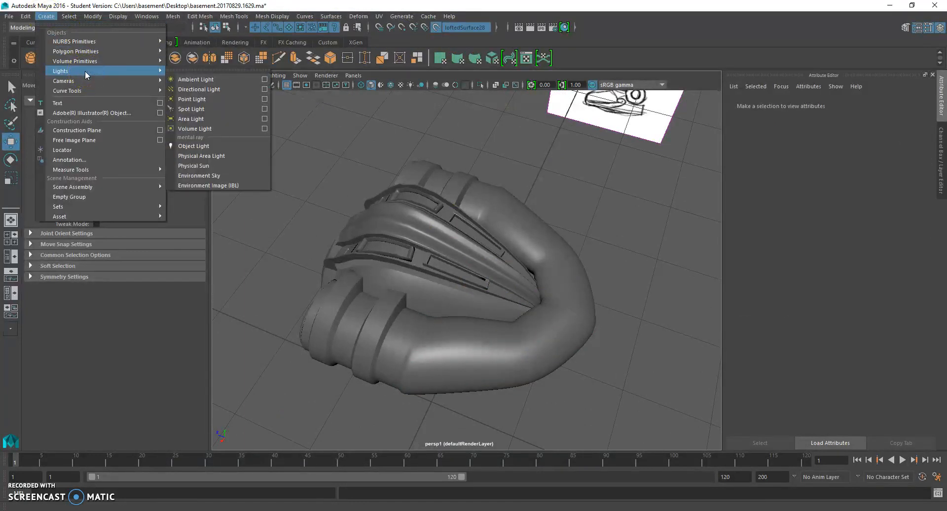
pyautogui.moveTo(90, 42)
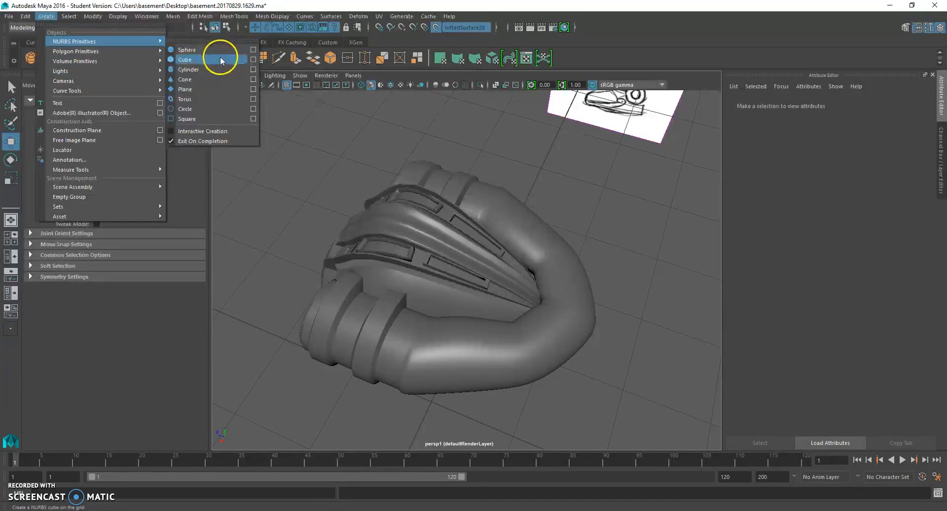
pyautogui.click(218, 105)
pyautogui.keyDown('alt'); pyautogui.moveTo(377, 291); pyautogui.dragTo(451, 286); pyautogui.keyUp('alt')
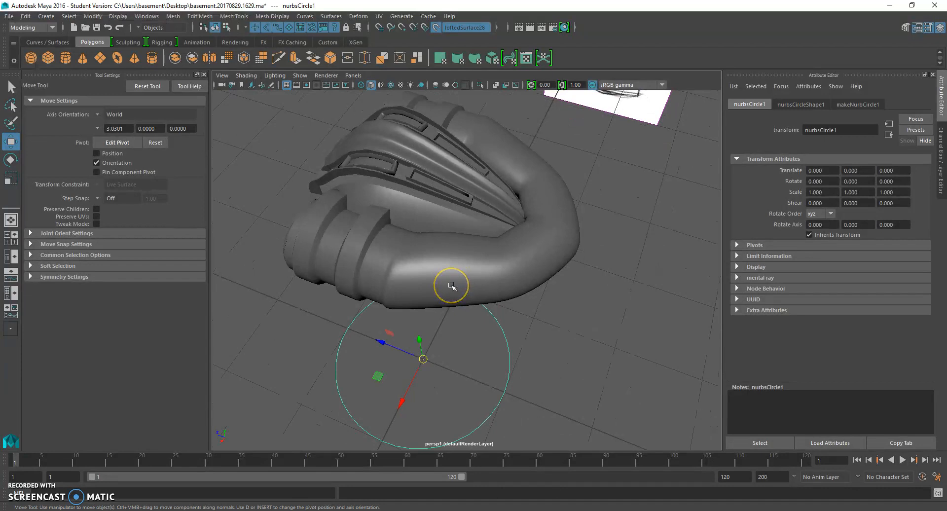
pyautogui.click(451, 286)
pyautogui.click(452, 286)
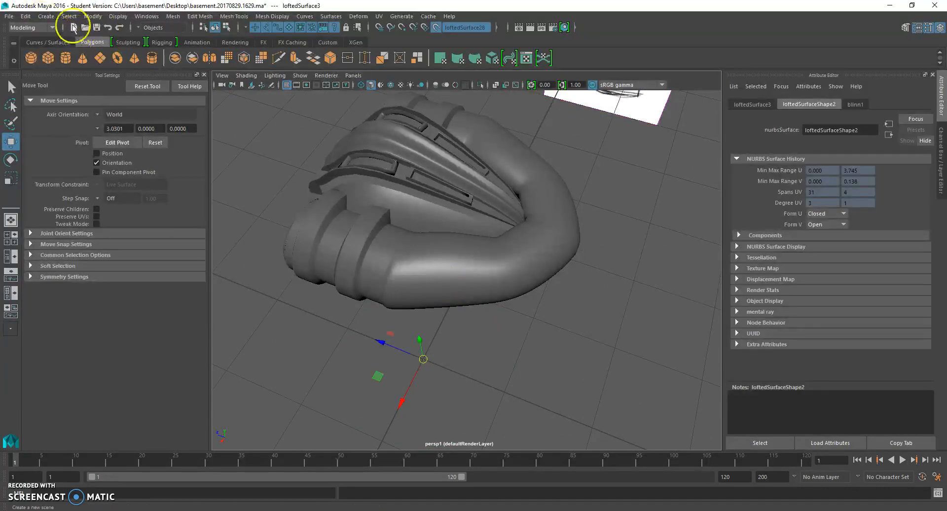
# - Draw a closed, rounded cubic CV curve on the live tube half in the top view, just behind its front bend
pyautogui.click(45, 16)
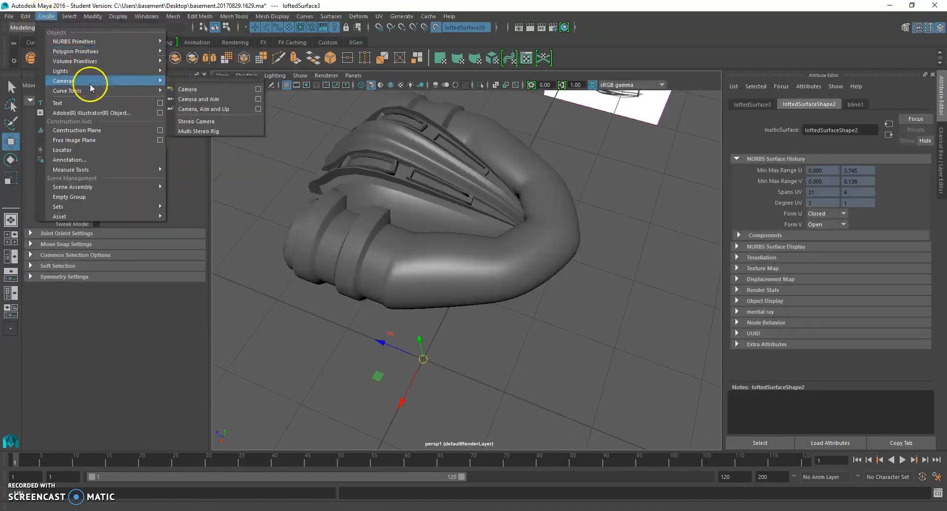
pyautogui.moveTo(96, 45)
pyautogui.click(44, 17)
pyautogui.click(45, 17)
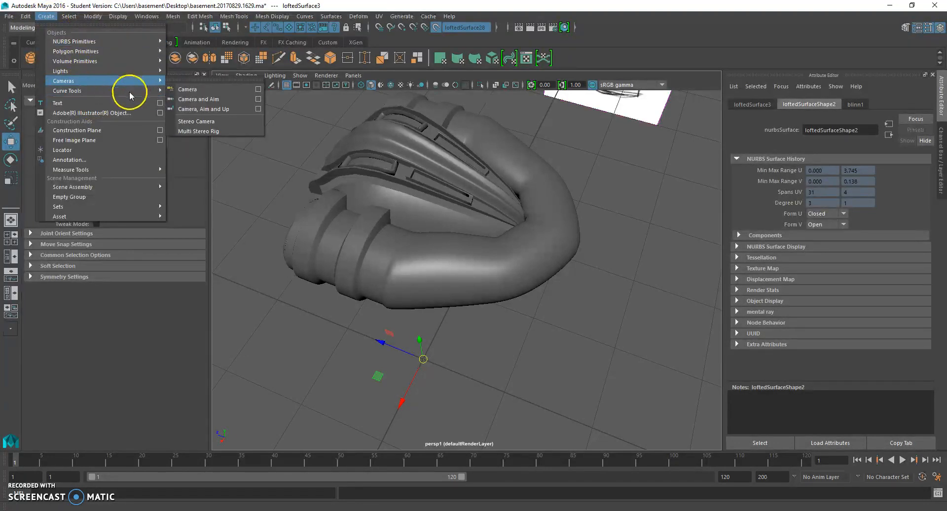
pyautogui.moveTo(129, 90)
pyautogui.click(263, 94)
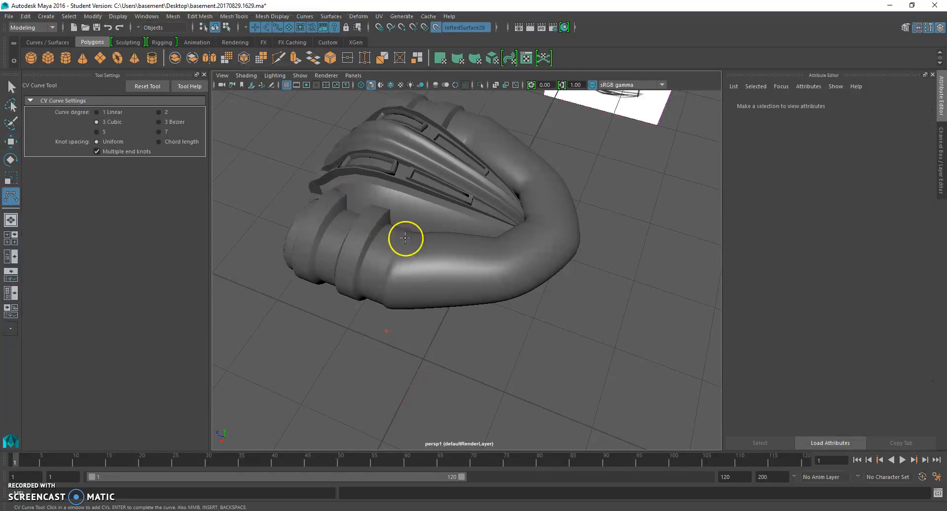
pyautogui.scroll(5, 353, 296)
pyautogui.press('space')
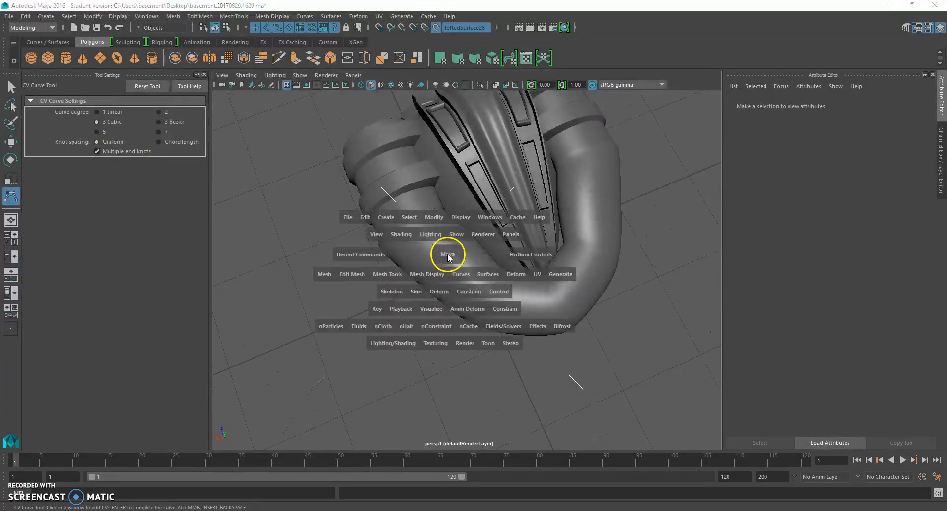
pyautogui.moveTo(444, 254); pyautogui.dragTo(419, 255)
pyautogui.scroll(-6, 419, 255)
pyautogui.scroll(4, 488, 278)
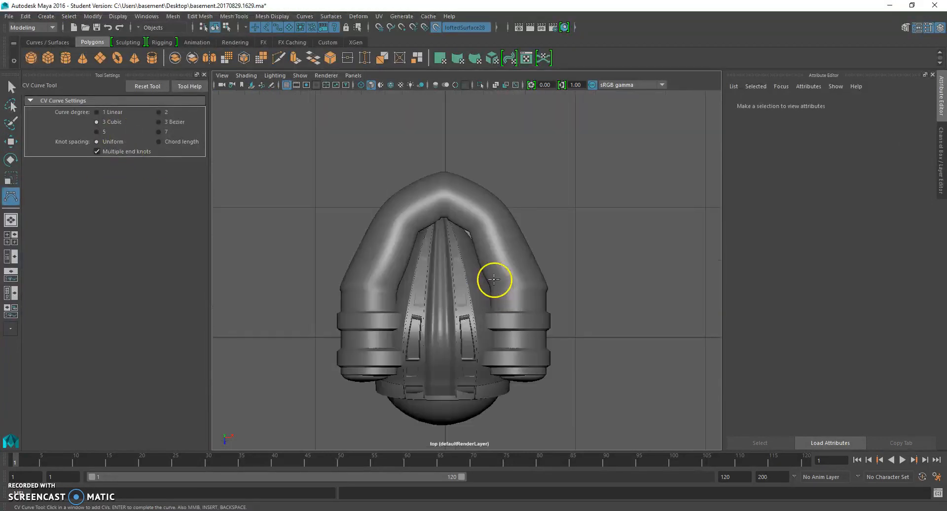
pyautogui.scroll(2, 481, 288)
pyautogui.click(438, 266)
pyautogui.click(437, 288)
pyautogui.click(473, 313)
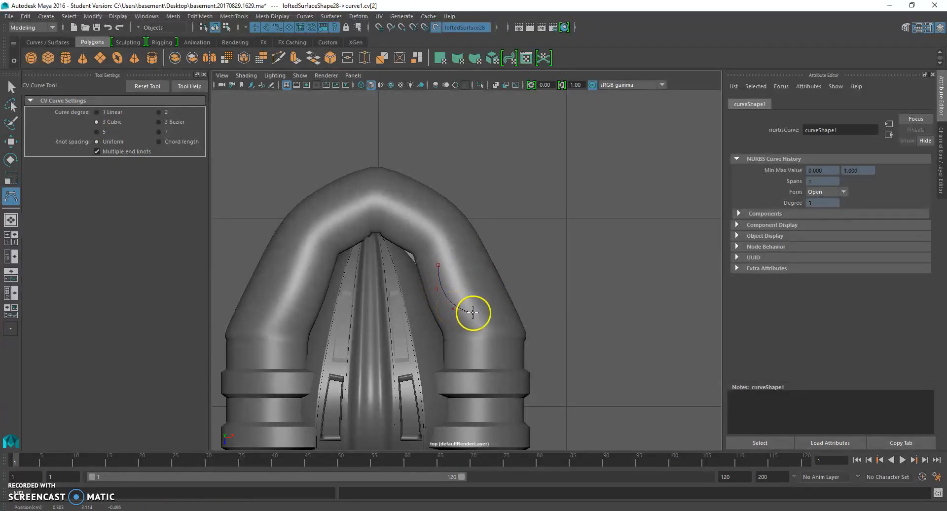
pyautogui.click(503, 294)
pyautogui.click(488, 260)
pyautogui.click(471, 251)
pyautogui.click(449, 252)
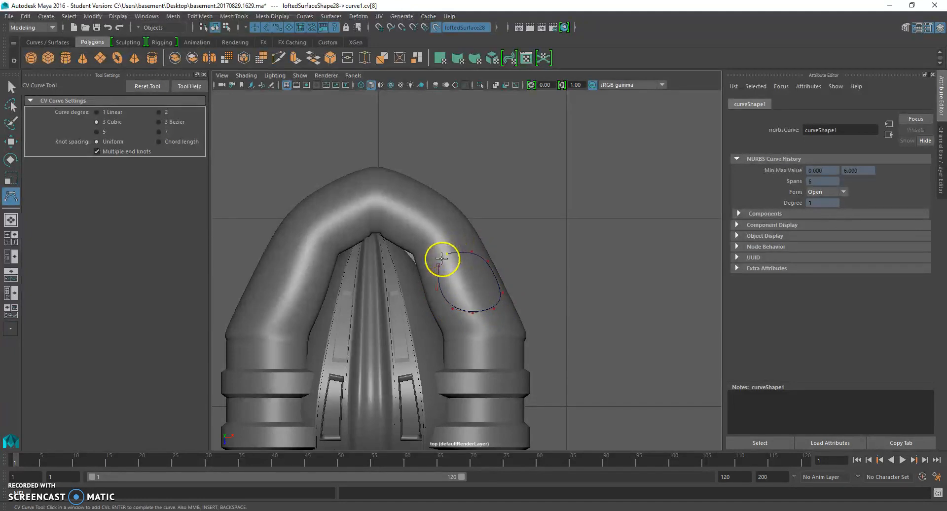
pyautogui.press('v')
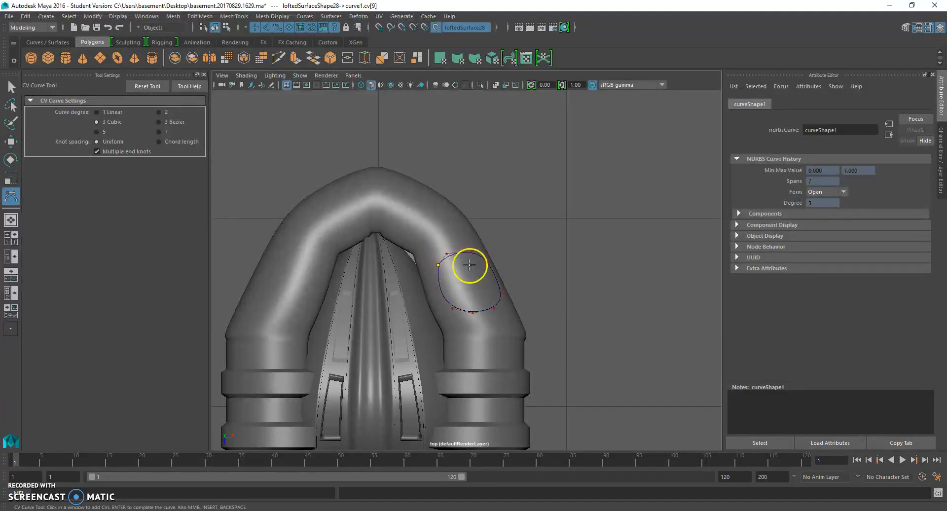
# - Move the closing control vertex and the outer control vertices of the curve to smooth its outline, and return to object mode
pyautogui.press('w')
pyautogui.scroll(3, 398, 244)
pyautogui.moveTo(447, 252); pyautogui.dragTo(416, 254, button='right')
pyautogui.click(427, 264)
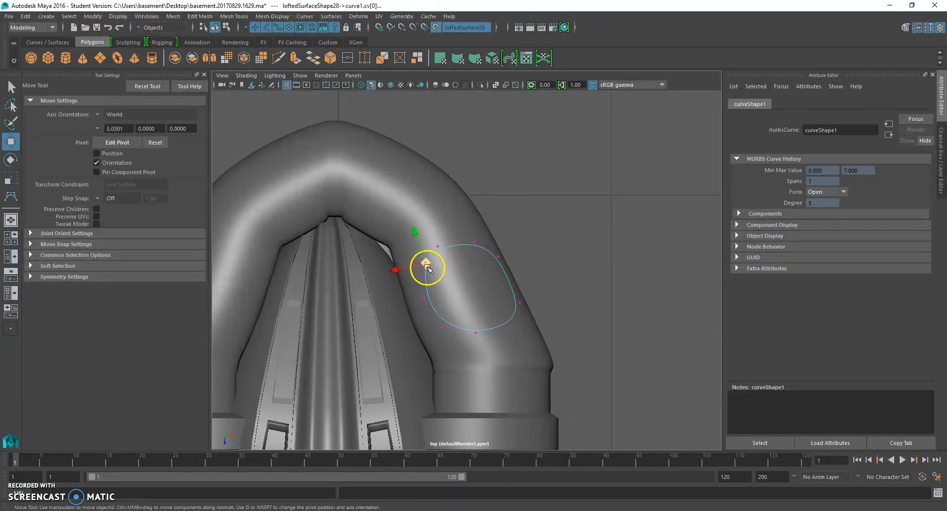
pyautogui.moveTo(430, 276); pyautogui.dragTo(556, 285)
pyautogui.click(520, 302)
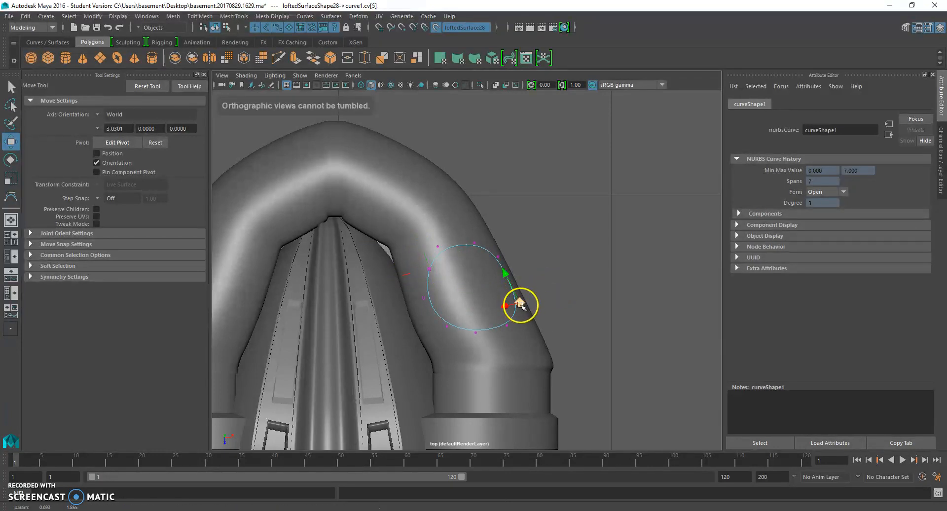
pyautogui.click(495, 258)
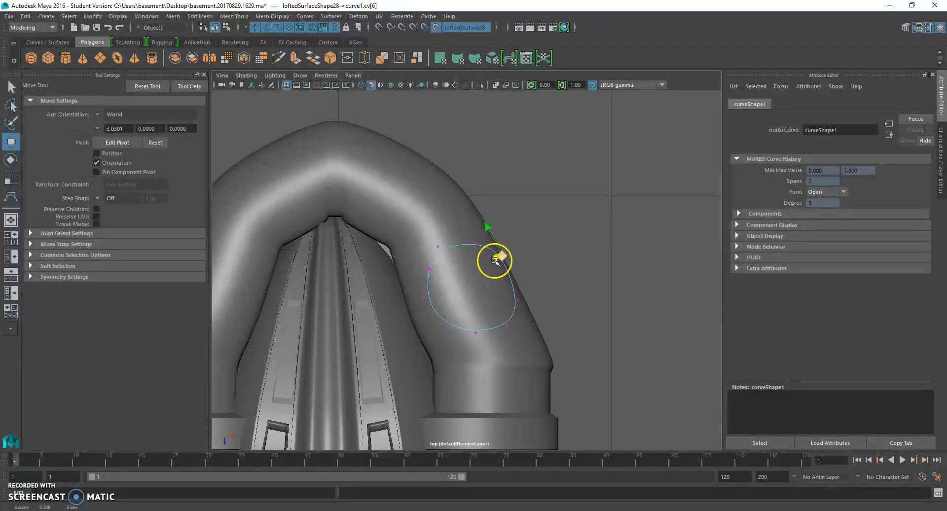
pyautogui.click(475, 242)
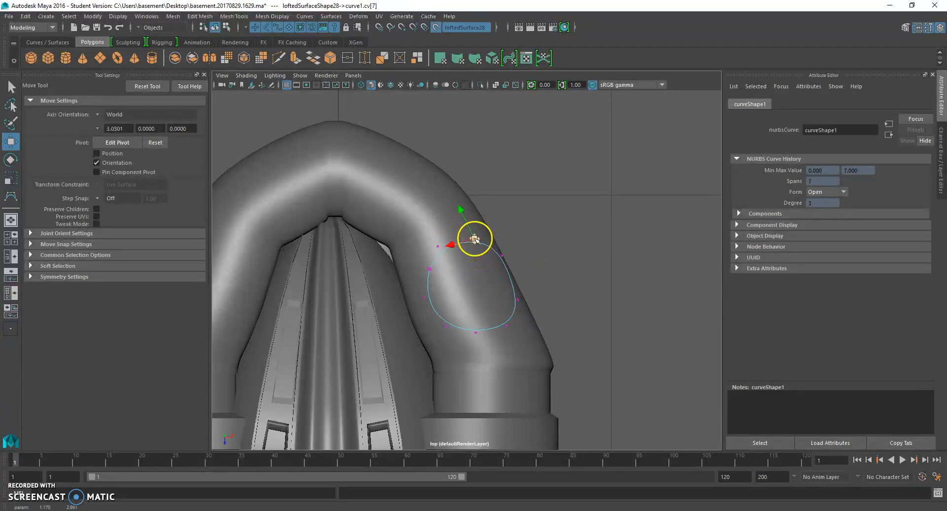
pyautogui.click(539, 236)
pyautogui.moveTo(458, 251); pyautogui.dragTo(477, 239, button='right')
# - Try to select the live tube half in the perspective view, in both object and component selection modes
pyautogui.keyDown('alt'); pyautogui.moveTo(529, 244); pyautogui.dragTo(408, 196); pyautogui.keyUp('alt')
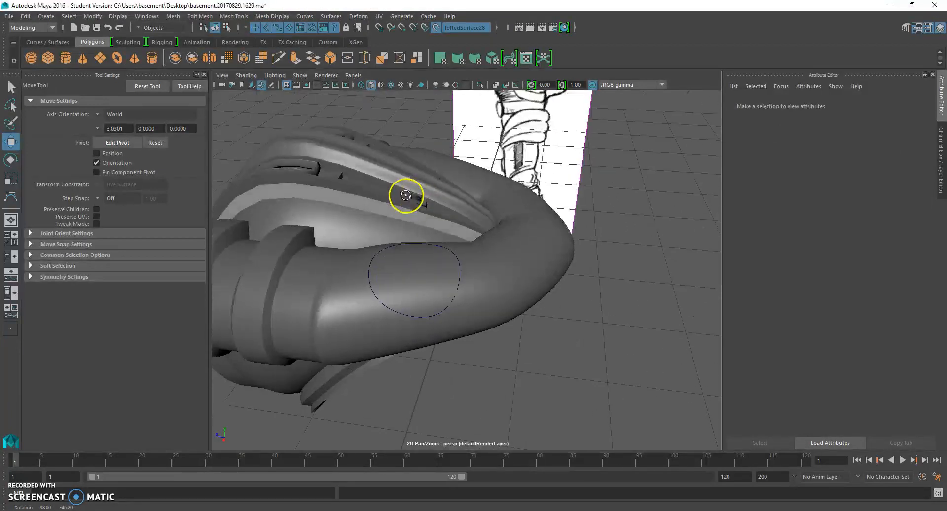
pyautogui.click(455, 259)
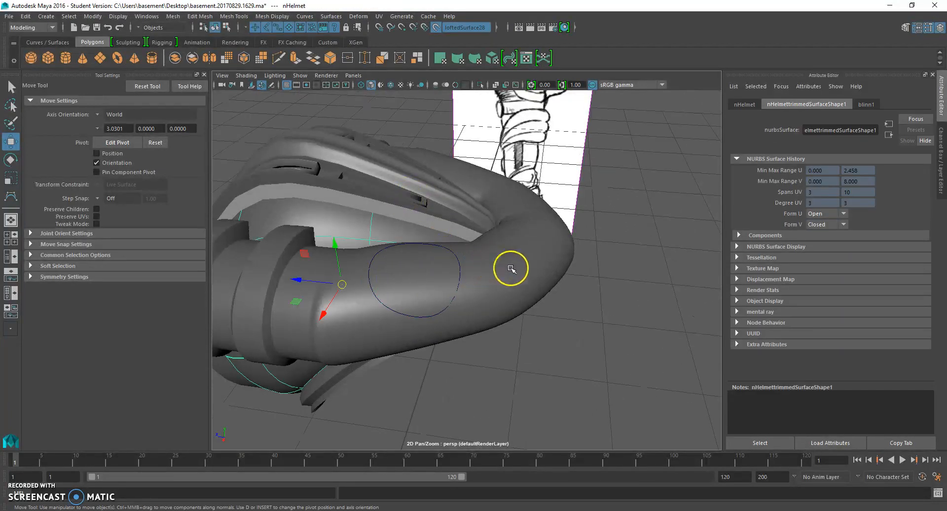
pyautogui.click(511, 269)
pyautogui.click(515, 256)
pyautogui.moveTo(515, 256); pyautogui.dragTo(544, 241, button='right')
pyautogui.click(582, 311)
pyautogui.click(513, 255)
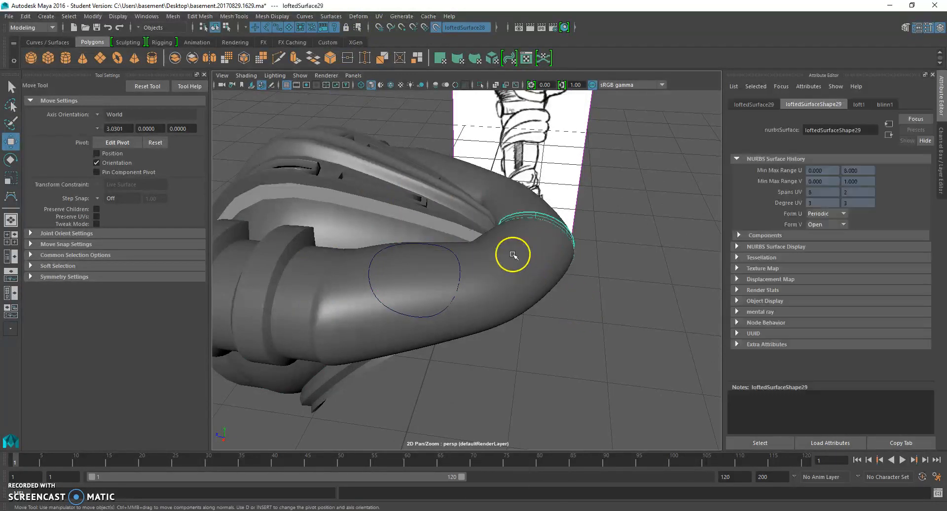
pyautogui.click(583, 324)
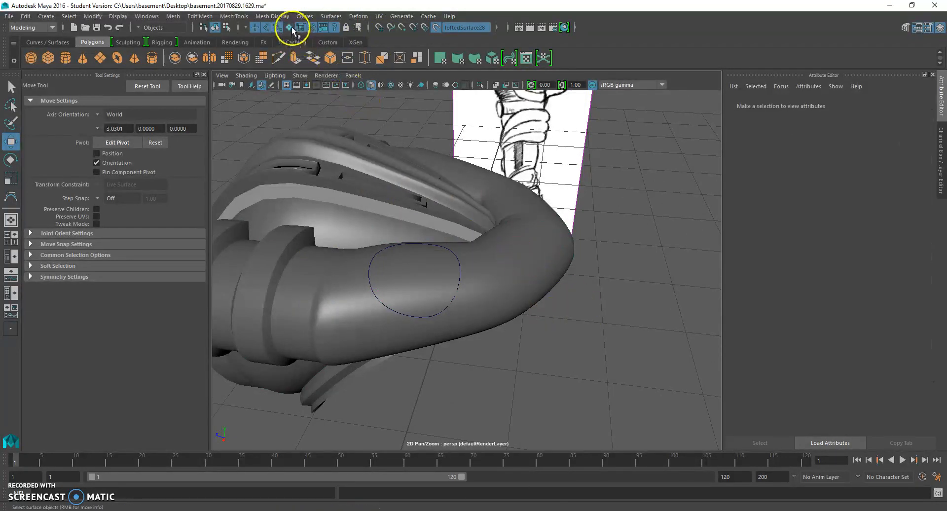
pyautogui.click(226, 27)
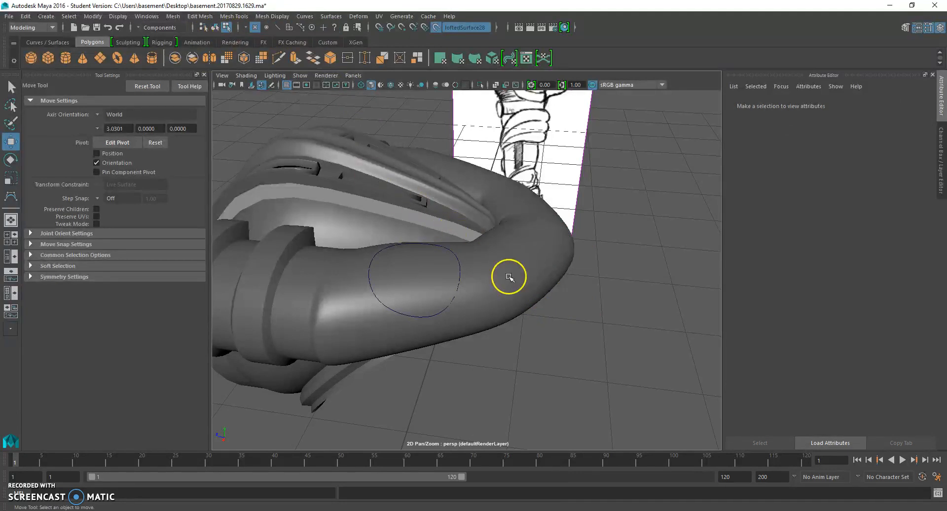
pyautogui.keyDown('alt'); pyautogui.moveTo(509, 277); pyautogui.dragTo(444, 220); pyautogui.keyUp('alt')
pyautogui.click(215, 27)
pyautogui.click(527, 202)
pyautogui.click(506, 316)
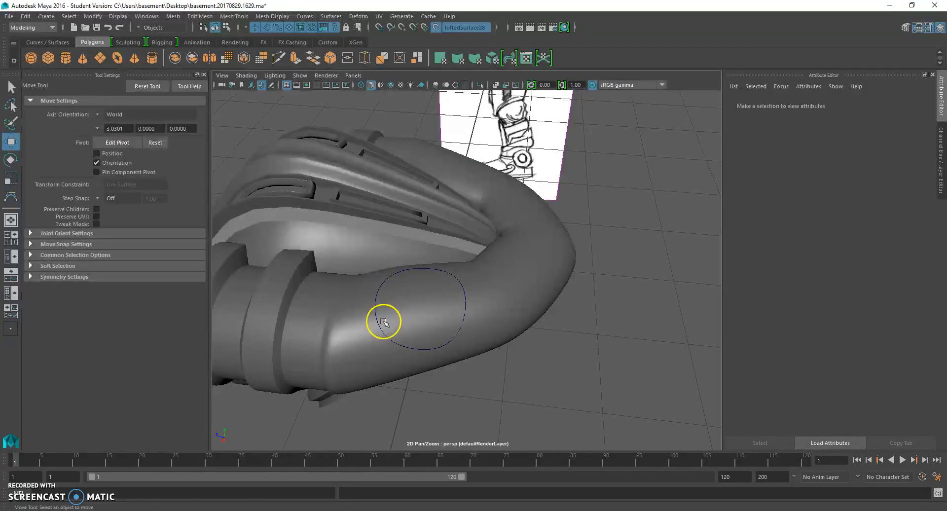
# - Turn off the live surface and select the tube half that carries the rounded curve
pyautogui.click(436, 27)
pyautogui.click(519, 283)
pyautogui.keyDown('alt'); pyautogui.moveTo(520, 282); pyautogui.dragTo(539, 302); pyautogui.keyUp('alt')
pyautogui.scroll(2, 507, 312)
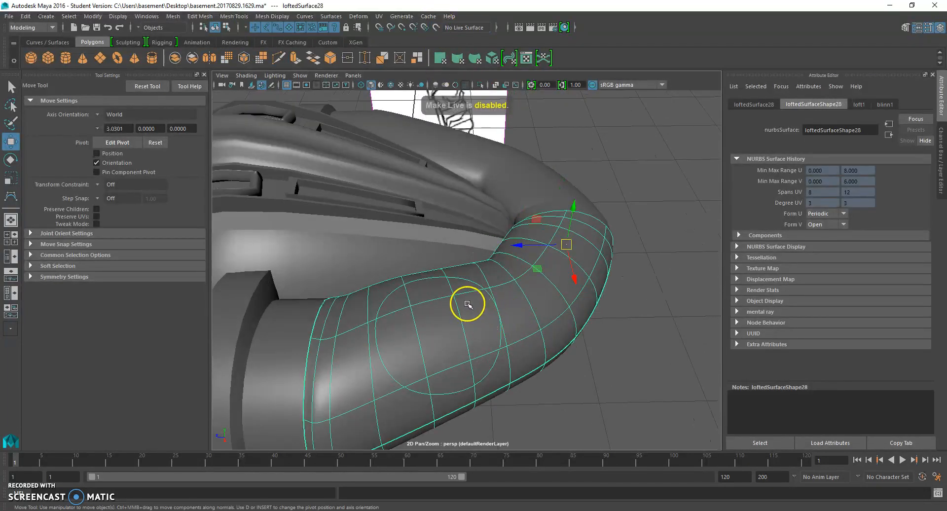
# - Pick the rounded curve on the tube half by switching the surface to component selection
pyautogui.moveTo(435, 258)
pyautogui.mouseDown(button='right')
pyautogui.moveTo(436, 285)
pyautogui.moveTo(438, 242)
pyautogui.mouseUp(button='right')
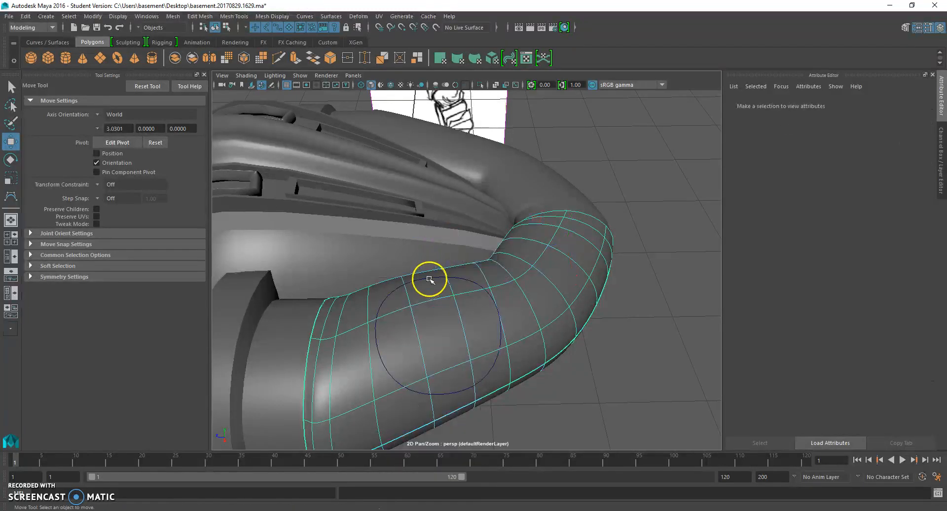
pyautogui.click(429, 279)
pyautogui.moveTo(510, 294); pyautogui.dragTo(539, 271, button='right')
pyautogui.click(510, 293)
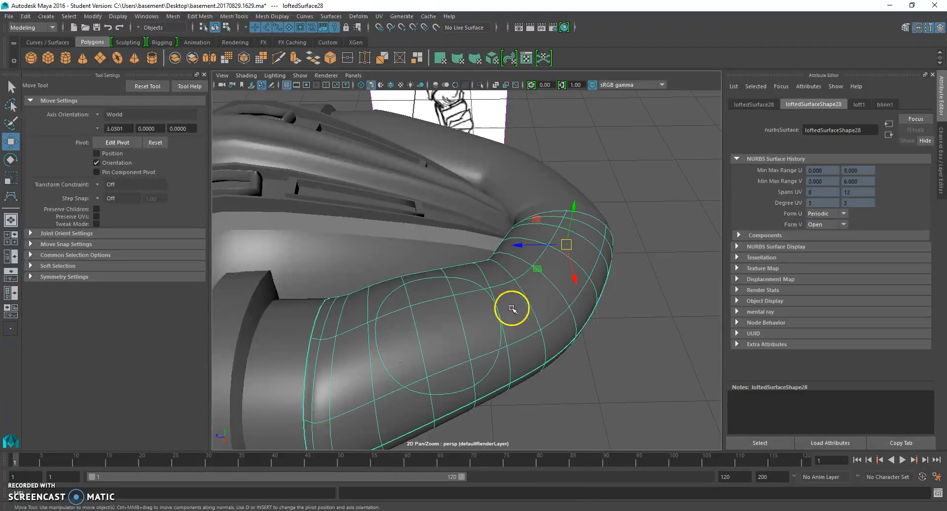
pyautogui.keyDown('alt'); pyautogui.moveTo(458, 335); pyautogui.dragTo(449, 313); pyautogui.keyUp('alt')
pyautogui.moveTo(461, 298)
pyautogui.mouseDown(button='right')
pyautogui.moveTo(465, 233)
pyautogui.moveTo(461, 291)
pyautogui.mouseUp(button='right')
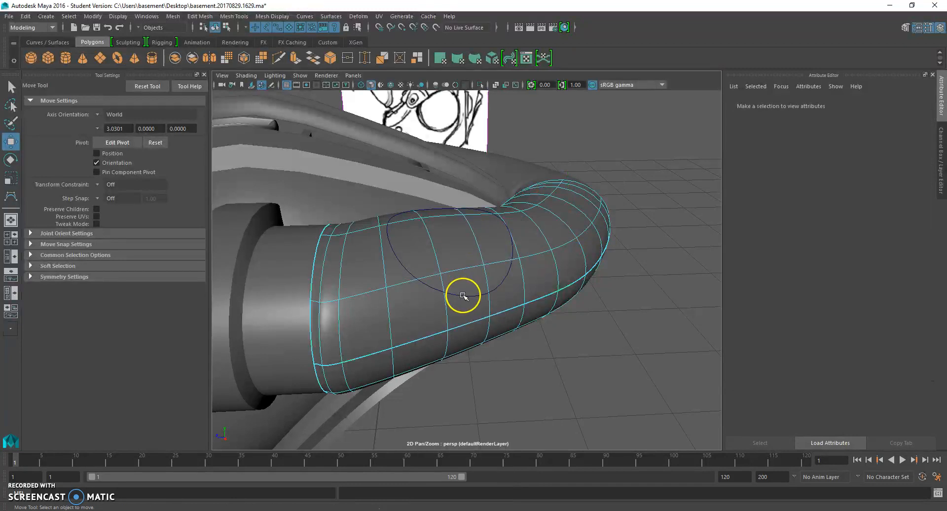
pyautogui.click(462, 295)
# - Trim away the area inside the rounded curve on the tube half, using the Trim Tool with the selected state set to Discard
pyautogui.moveTo(533, 284); pyautogui.dragTo(554, 249, button='right')
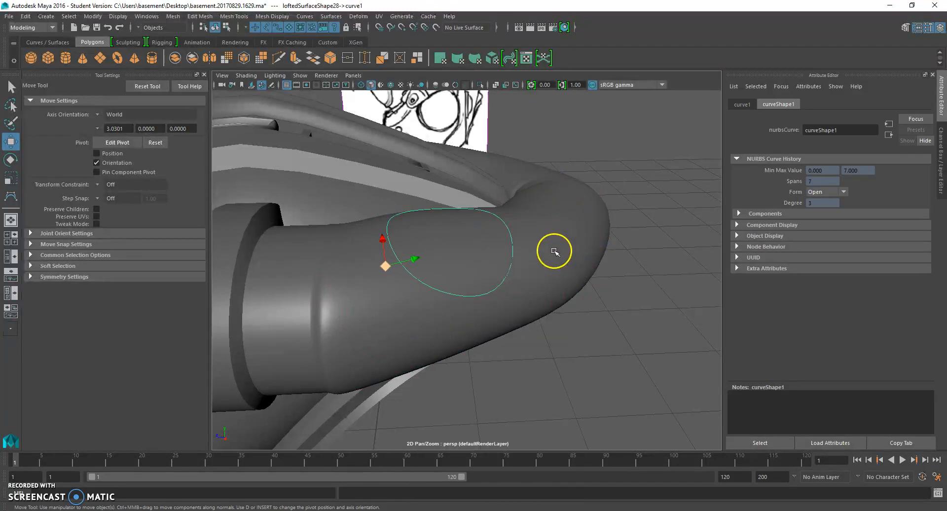
pyautogui.click(510, 265)
pyautogui.click(331, 17)
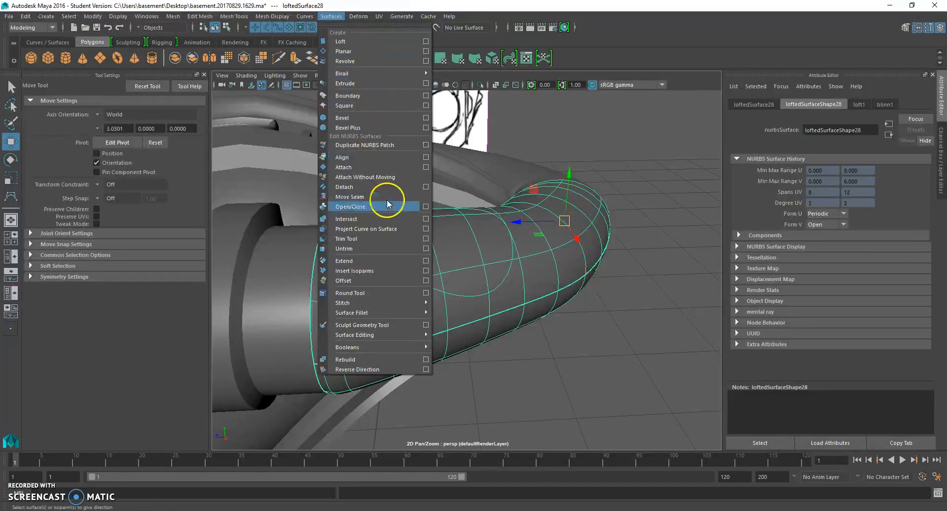
pyautogui.click(419, 239)
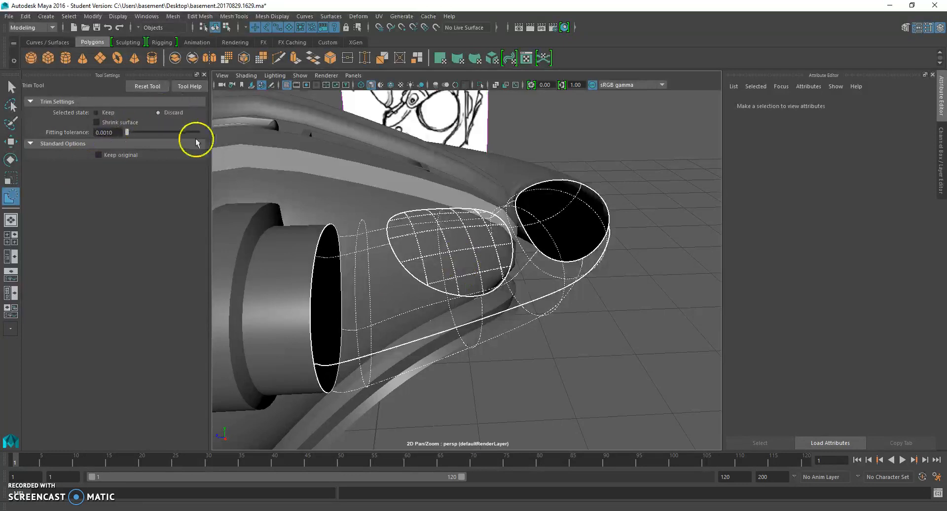
pyautogui.keyDown('alt'); pyautogui.moveTo(426, 271); pyautogui.dragTo(408, 288); pyautogui.keyUp('alt')
pyautogui.click(375, 297)
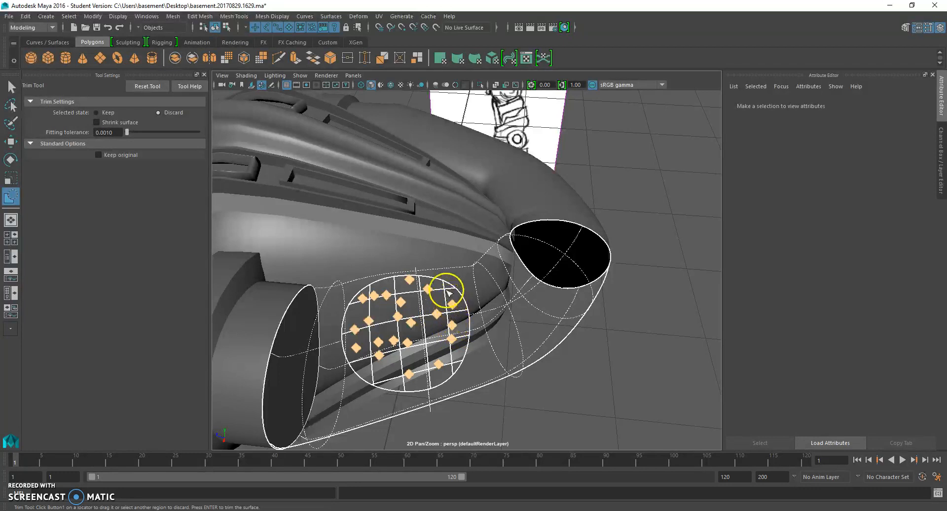
pyautogui.press('Return')
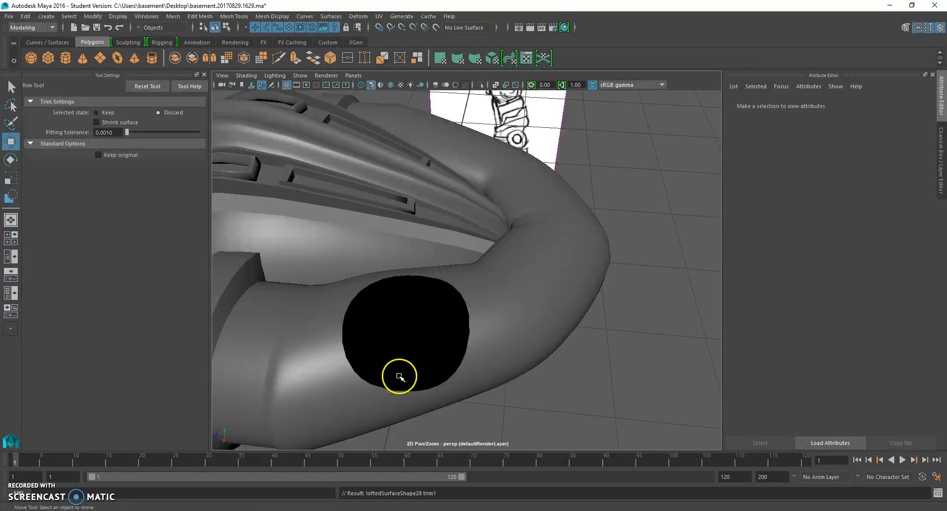
# - Duplicate the opening's trim edge as a separate curve with Duplicate Surface Curves and center the new curve's pivot
pyautogui.moveTo(400, 378)
pyautogui.keyDown('alt'); pyautogui.mouseDown()
pyautogui.moveTo(446, 372)
pyautogui.moveTo(413, 371)
pyautogui.mouseUp(); pyautogui.keyUp('alt')
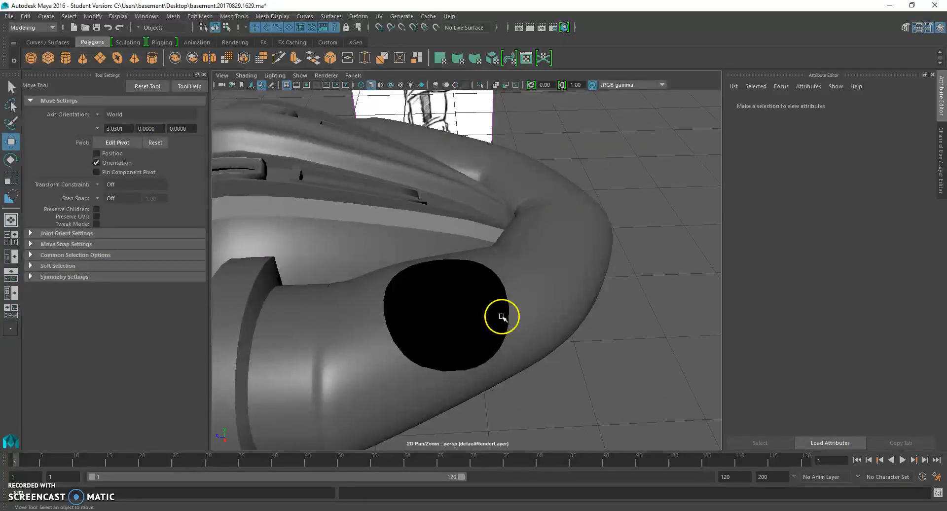
pyautogui.click(530, 305)
pyautogui.click(581, 366)
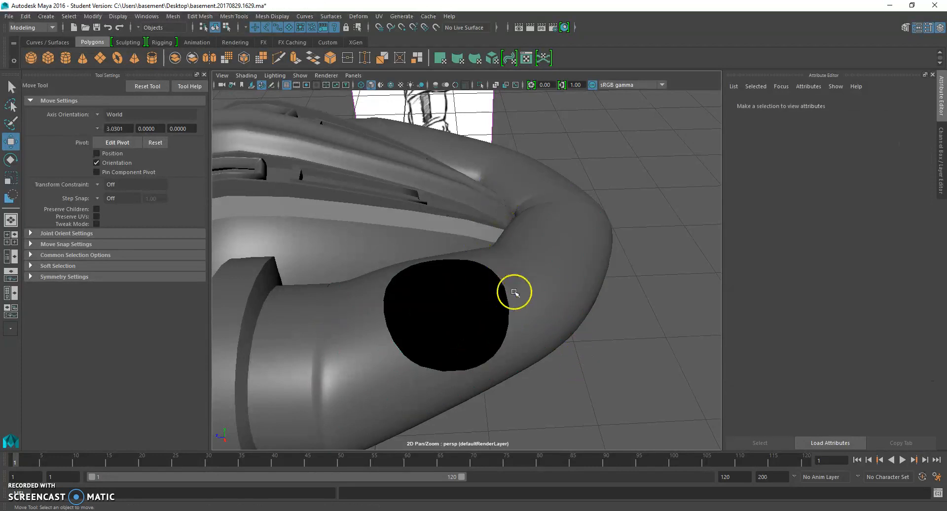
pyautogui.rightClick(514, 275)
pyautogui.moveTo(513, 275); pyautogui.dragTo(484, 241, button='right')
pyautogui.click(475, 261)
pyautogui.keyDown('alt'); pyautogui.moveTo(474, 271); pyautogui.dragTo(493, 281); pyautogui.keyUp('alt')
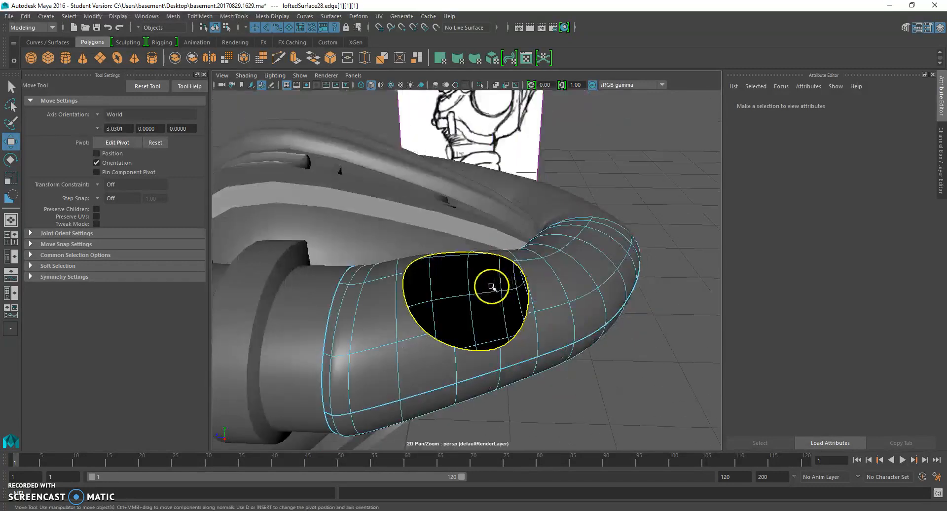
pyautogui.click(305, 16)
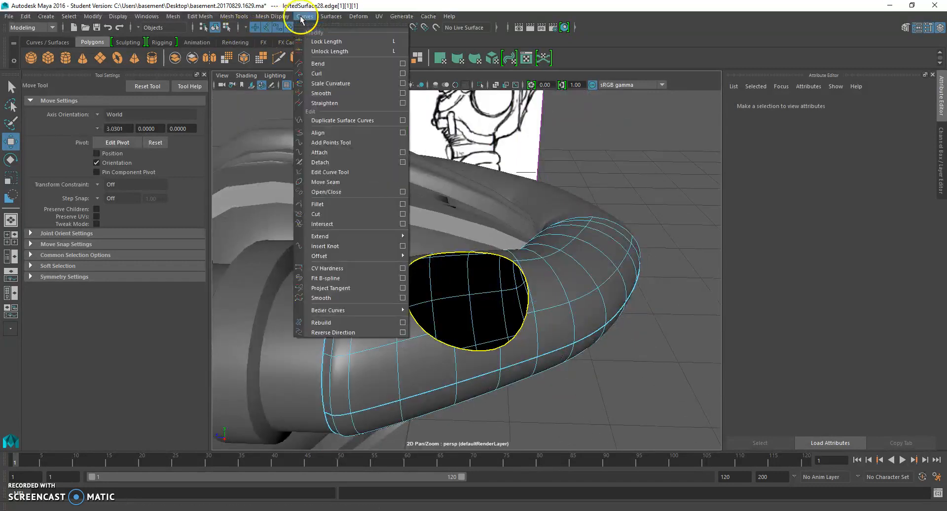
pyautogui.click(349, 120)
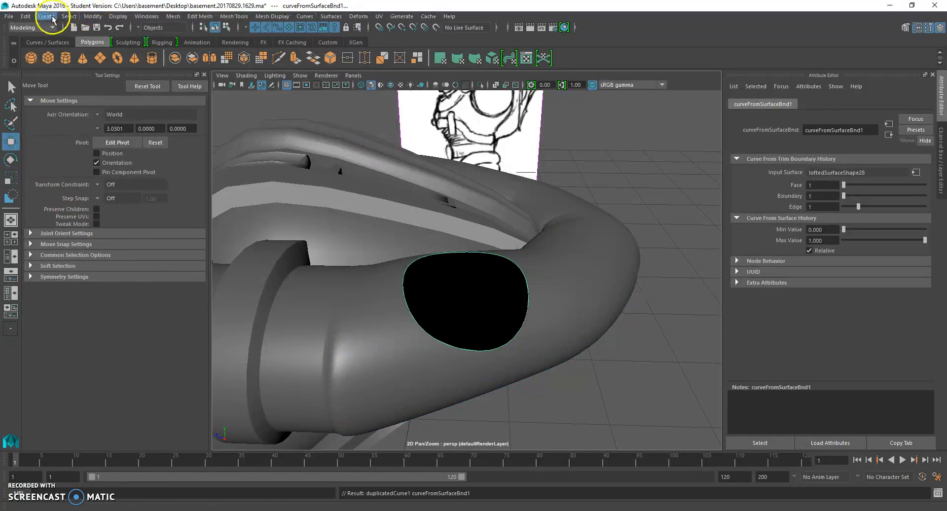
pyautogui.click(87, 18)
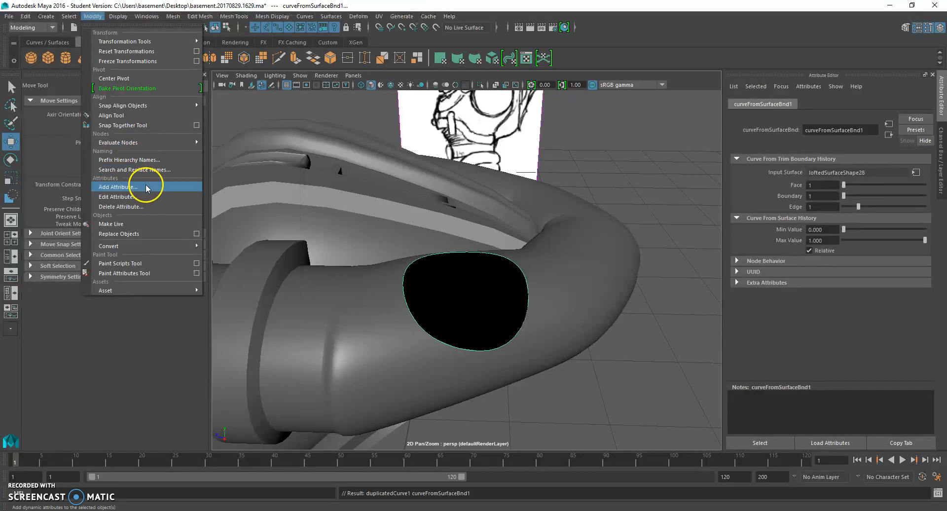
pyautogui.click(145, 80)
# - Move the duplicated edge curve slightly inward into the opening and scale it down a little
pyautogui.keyDown('alt'); pyautogui.moveTo(484, 311); pyautogui.dragTo(460, 296); pyautogui.keyUp('alt')
pyautogui.moveTo(432, 228); pyautogui.dragTo(350, 288)
pyautogui.moveTo(349, 288); pyautogui.dragTo(349, 239, button='right')
pyautogui.click(459, 266)
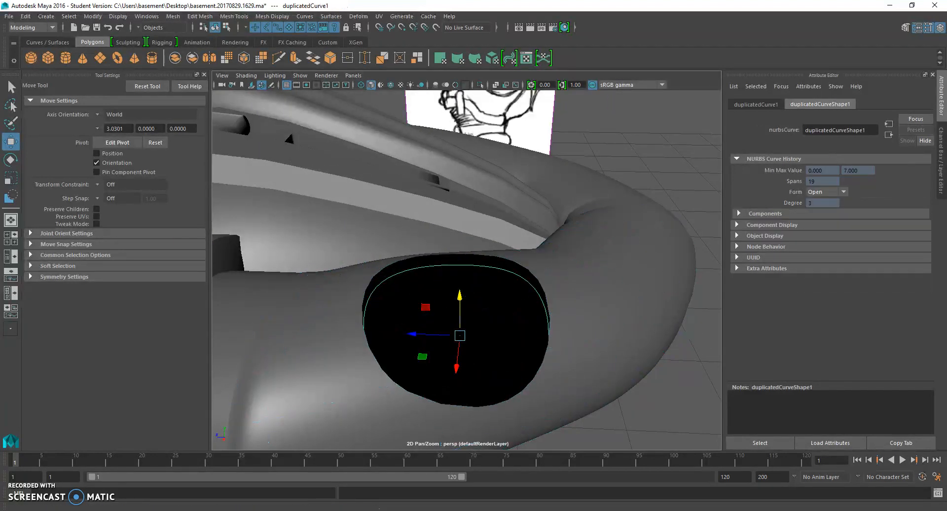
pyautogui.click(11, 179)
pyautogui.moveTo(458, 335); pyautogui.dragTo(451, 330)
# - Loft a rim surface between the opening's trim edge and the recessed duplicate curve
pyautogui.moveTo(357, 258); pyautogui.dragTo(348, 277, button='right')
pyautogui.click(439, 286)
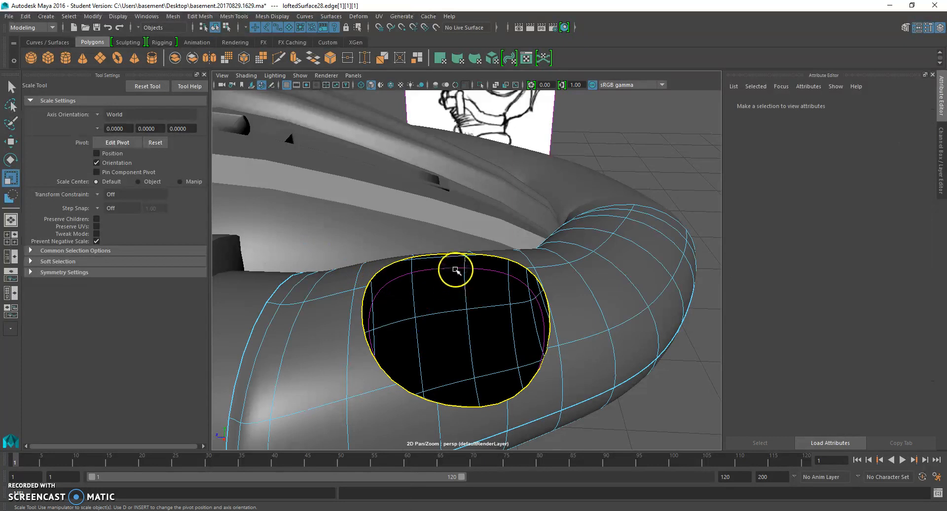
pyautogui.keyDown('shift'); pyautogui.click(455, 269); pyautogui.keyUp('shift')
pyautogui.keyDown('shift'); pyautogui.click(595, 272); pyautogui.keyUp('shift')
pyautogui.hotkey('ctrl', 'z')
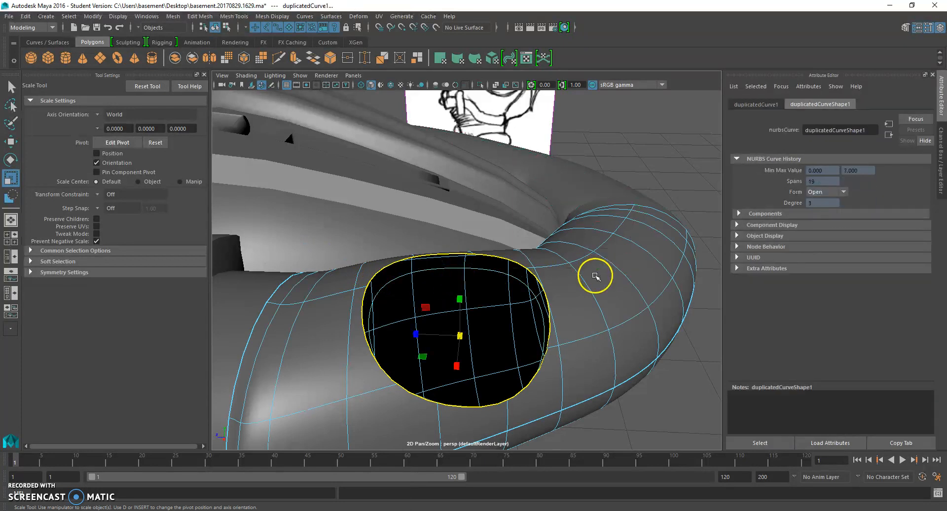
pyautogui.click(323, 18)
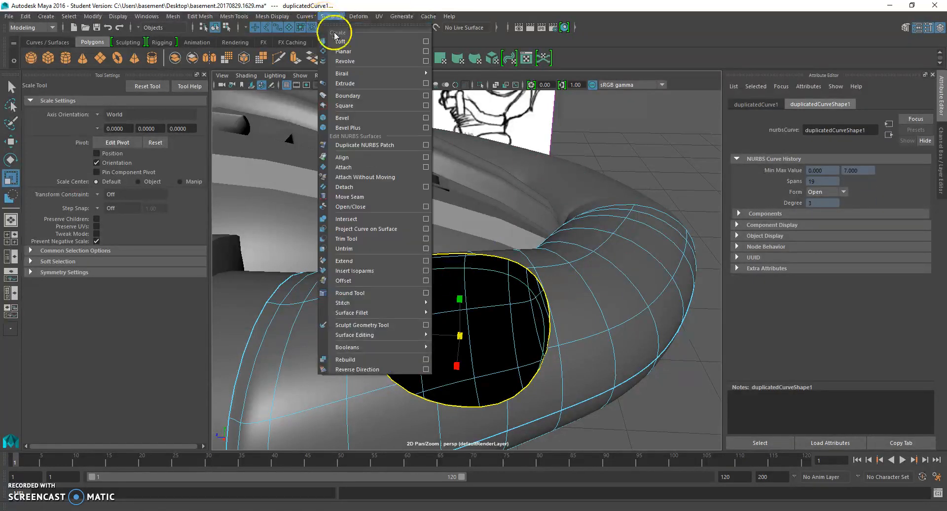
pyautogui.click(340, 37)
# - Try to fill the recessed curve inside the opening with a Planar surface
pyautogui.keyDown('alt'); pyautogui.moveTo(633, 181); pyautogui.dragTo(572, 274); pyautogui.keyUp('alt')
pyautogui.click(514, 286)
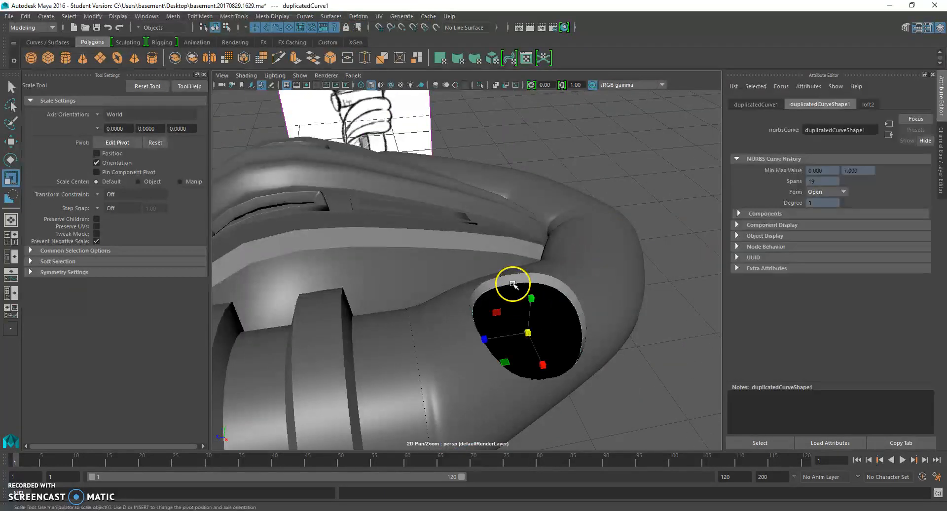
pyautogui.click(332, 17)
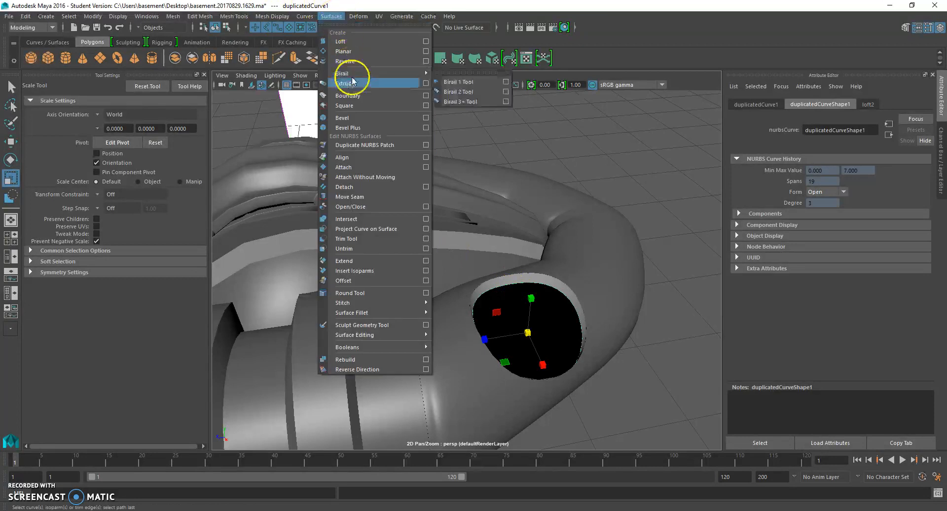
pyautogui.click(360, 51)
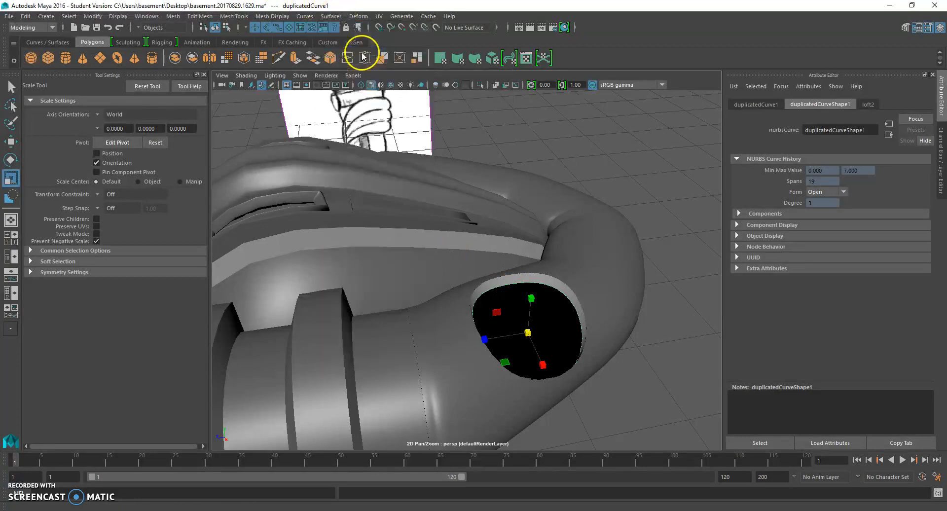
# - Try to flatten the recessed curve by scaling it, and undo the changes
pyautogui.click(533, 281)
pyautogui.press('f')
pyautogui.moveTo(420, 256); pyautogui.dragTo(375, 282)
pyautogui.moveTo(358, 252); pyautogui.dragTo(363, 310)
pyautogui.keyDown('alt'); pyautogui.moveTo(359, 289); pyautogui.dragTo(443, 301); pyautogui.keyUp('alt')
pyautogui.hotkey('ctrl', 'z')
pyautogui.keyDown('alt'); pyautogui.moveTo(524, 307); pyautogui.dragTo(505, 303); pyautogui.keyUp('alt')
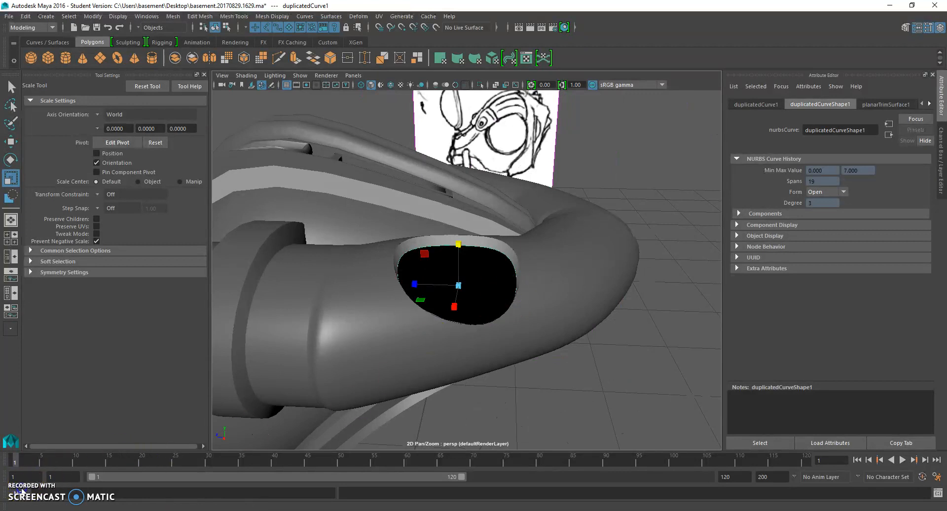
pyautogui.hotkey('ctrl', 'z')
# - Duplicate the inner edge isoparm of the lofted rim as a curve and center the new curve's pivot
pyautogui.keyDown('alt'); pyautogui.moveTo(390, 311); pyautogui.dragTo(519, 221); pyautogui.keyUp('alt')
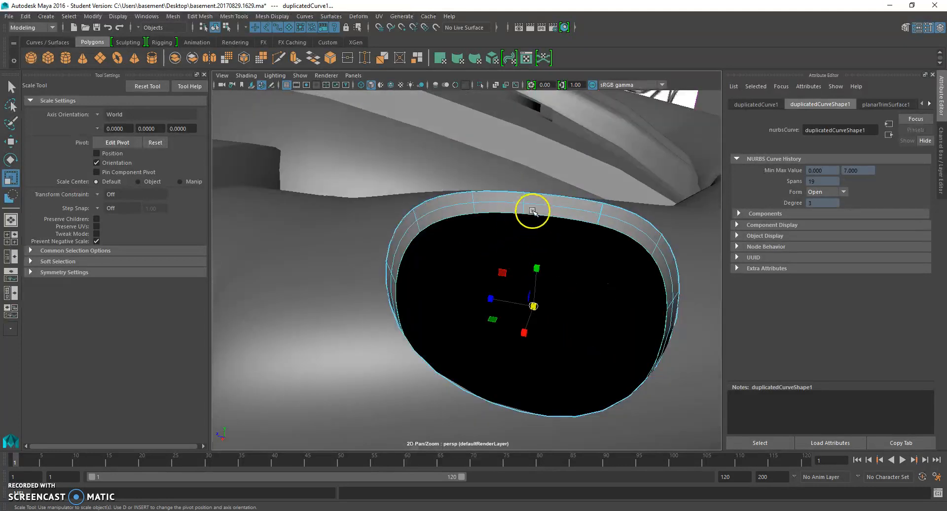
pyautogui.click(533, 212)
pyautogui.click(536, 212)
pyautogui.click(537, 216)
pyautogui.keyDown('alt'); pyautogui.moveTo(530, 260); pyautogui.dragTo(397, 272); pyautogui.keyUp('alt')
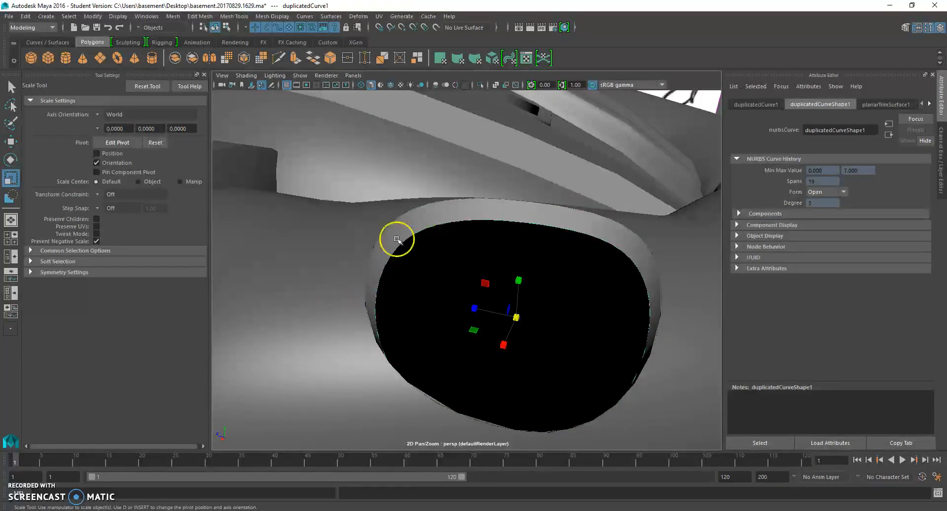
pyautogui.click(499, 325)
pyautogui.click(523, 218)
pyautogui.moveTo(523, 214); pyautogui.dragTo(519, 193, button='right')
pyautogui.click(529, 223)
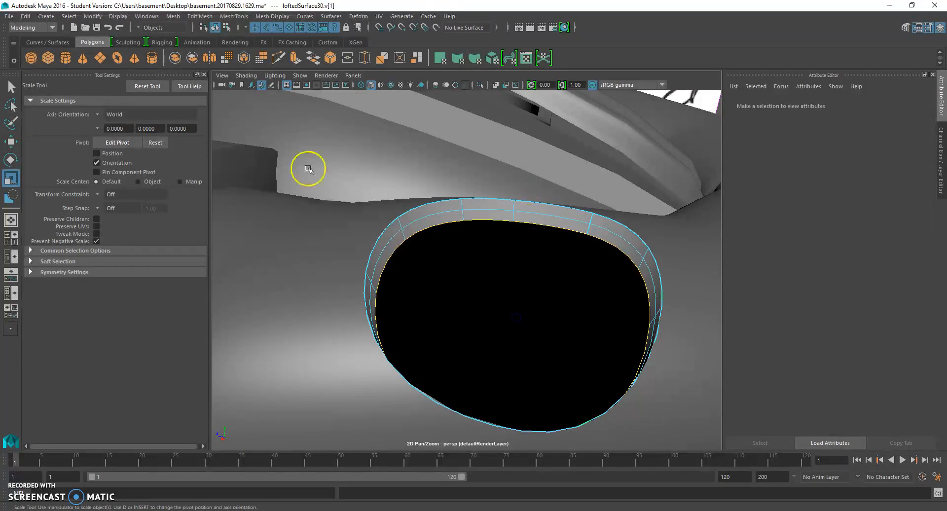
pyautogui.click(242, 16)
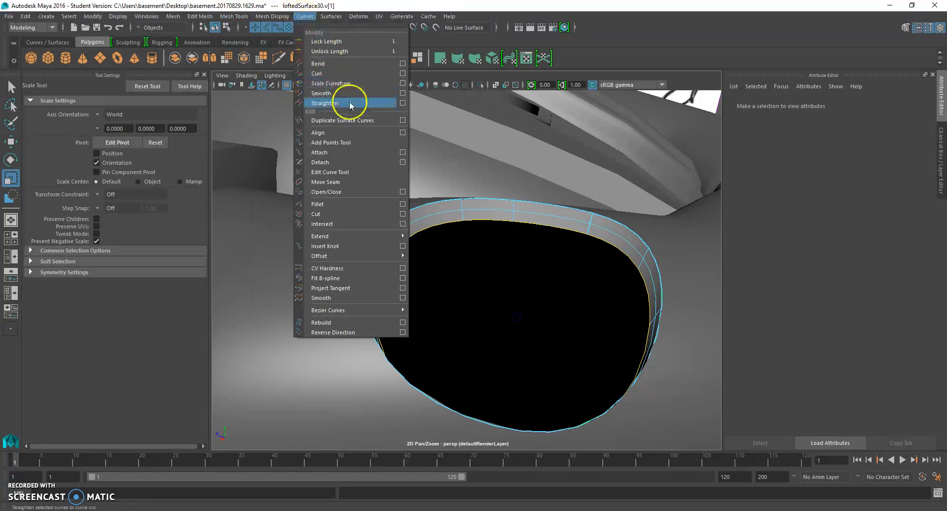
pyautogui.click(348, 121)
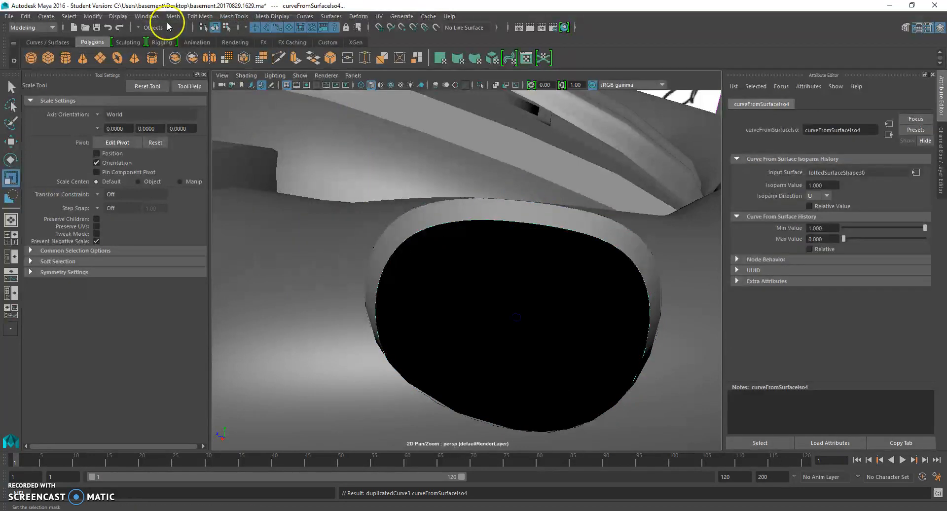
pyautogui.click(93, 16)
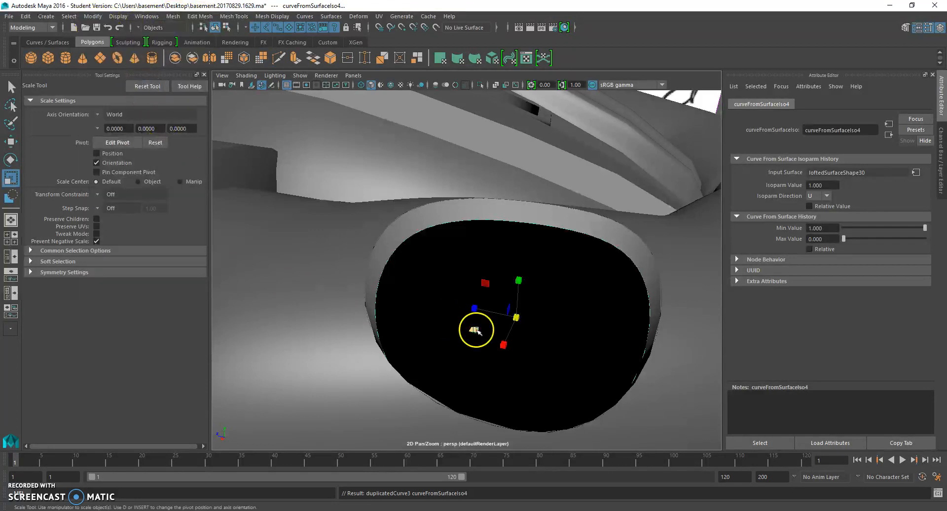
# - Scale the duplicated curve to about 0.78 and create three progressively smaller concentric duplicates inside it
pyautogui.moveTo(510, 321); pyautogui.dragTo(477, 310)
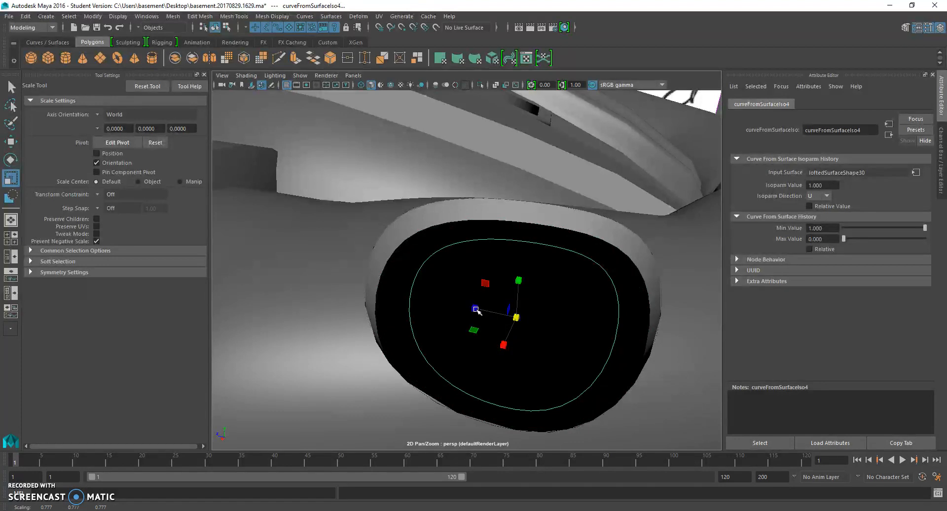
pyautogui.moveTo(516, 318); pyautogui.dragTo(459, 313)
pyautogui.hotkey('ctrl', 'd')
pyautogui.hotkey('ctrl', 'd')
pyautogui.moveTo(516, 318); pyautogui.dragTo(499, 262)
# - Loft a surface between the rim's inner edge isoparm and the largest of the concentric curves
pyautogui.moveTo(516, 197)
pyautogui.mouseDown(button='right')
pyautogui.moveTo(519, 187)
pyautogui.moveTo(529, 208)
pyautogui.mouseUp(button='right')
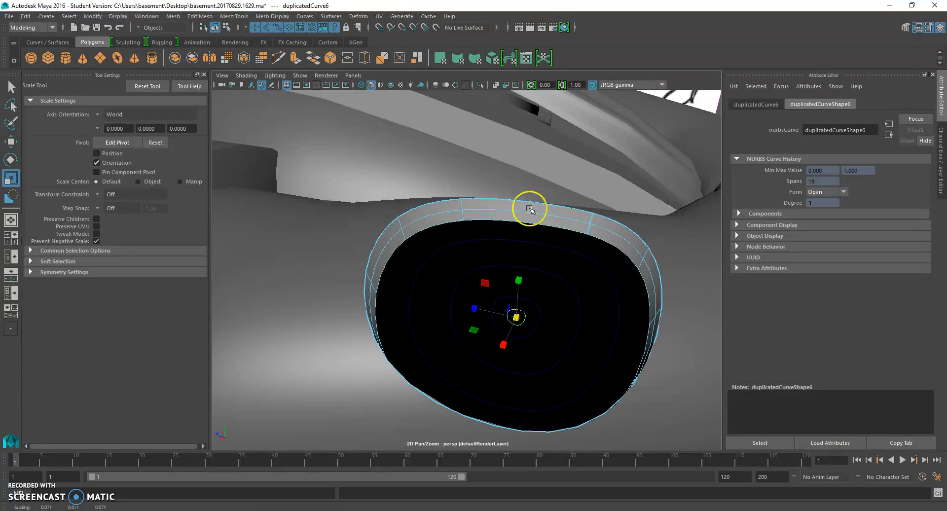
pyautogui.click(536, 223)
pyautogui.click(541, 232)
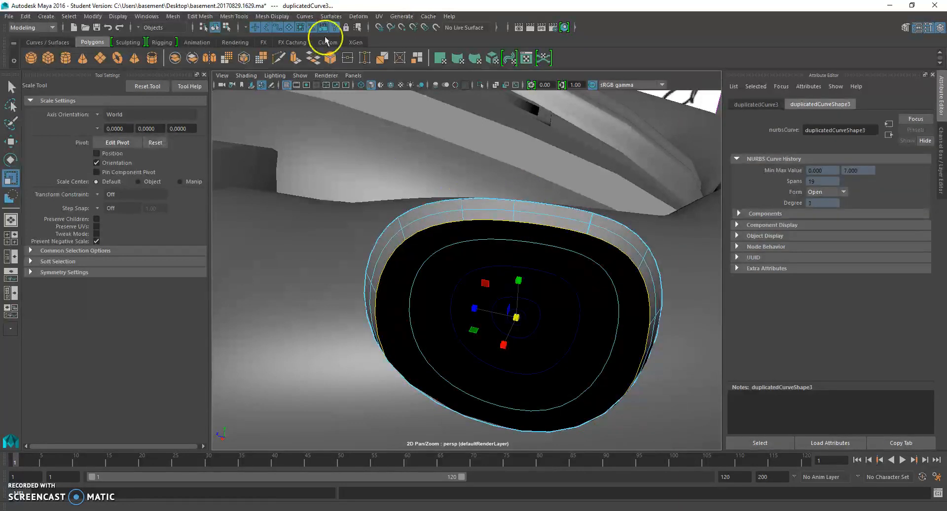
pyautogui.click(331, 16)
pyautogui.click(339, 35)
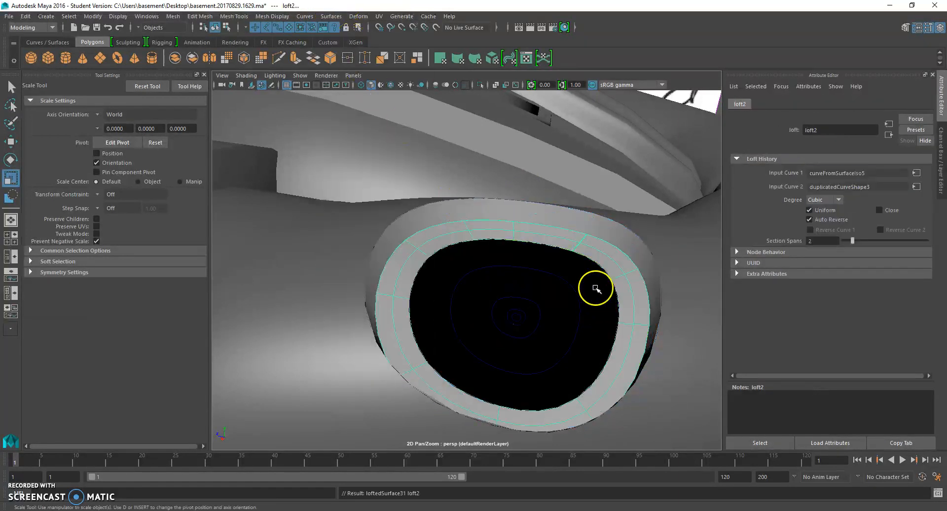
# - Loft the next two rings inward between the successive concentric curves, leaving the smallest curve out
pyautogui.click(547, 267)
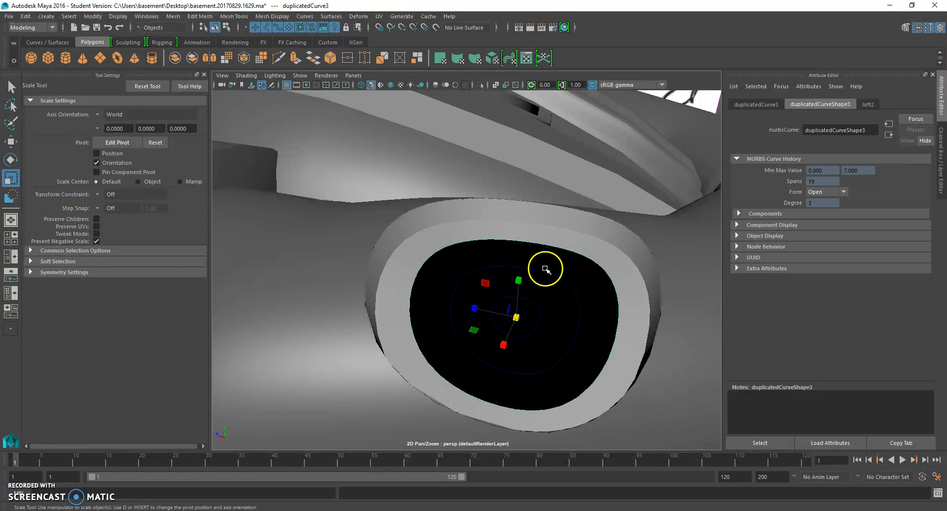
pyautogui.click(549, 272)
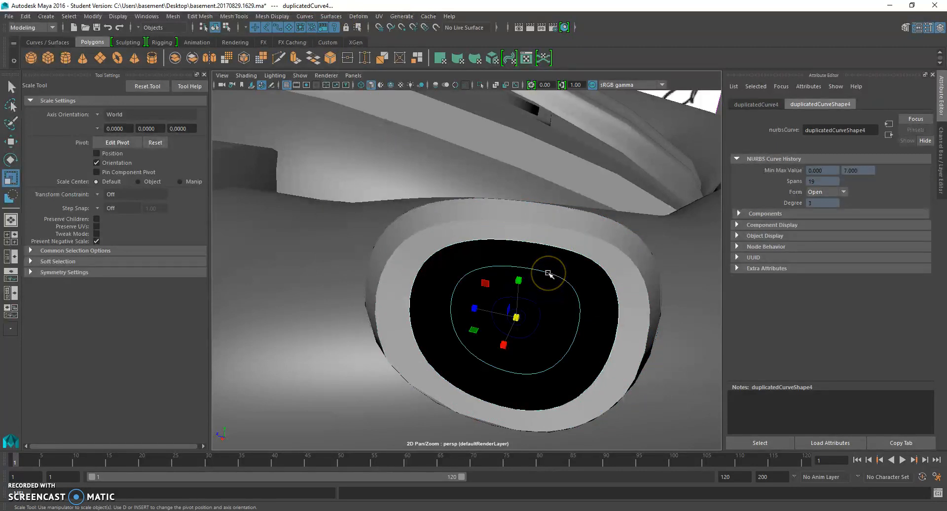
pyautogui.press('g')
pyautogui.click(537, 287)
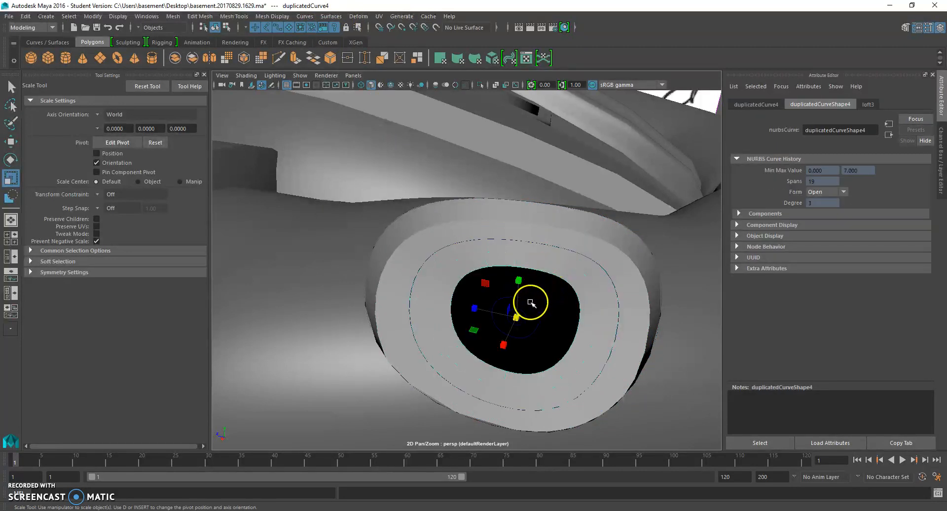
pyautogui.press('g')
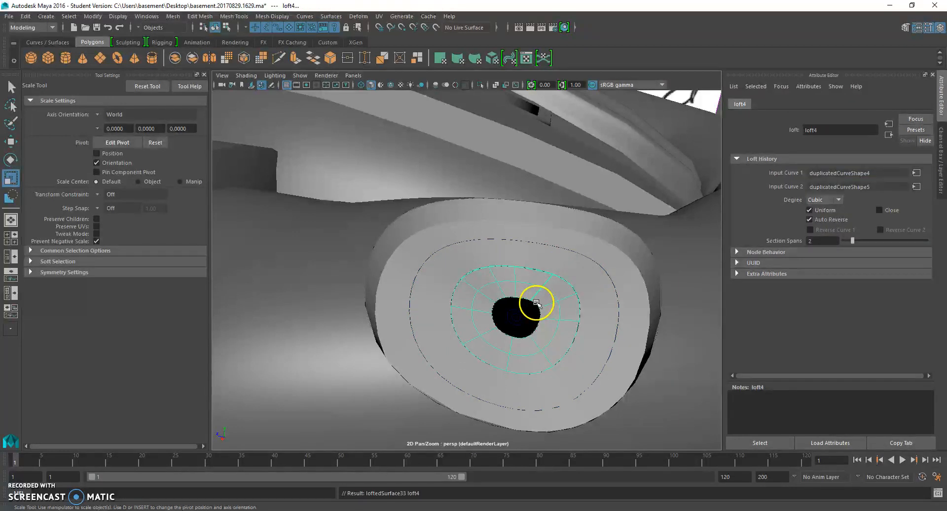
# - Scale the innermost lofted ring's inner hull down to a single point so it closes the central hole
pyautogui.moveTo(542, 290)
pyautogui.mouseDown(button='right')
pyautogui.moveTo(546, 247)
pyautogui.moveTo(540, 296)
pyautogui.moveTo(582, 261)
pyautogui.mouseUp(button='right')
pyautogui.scroll(2, 540, 301)
pyautogui.click(553, 315)
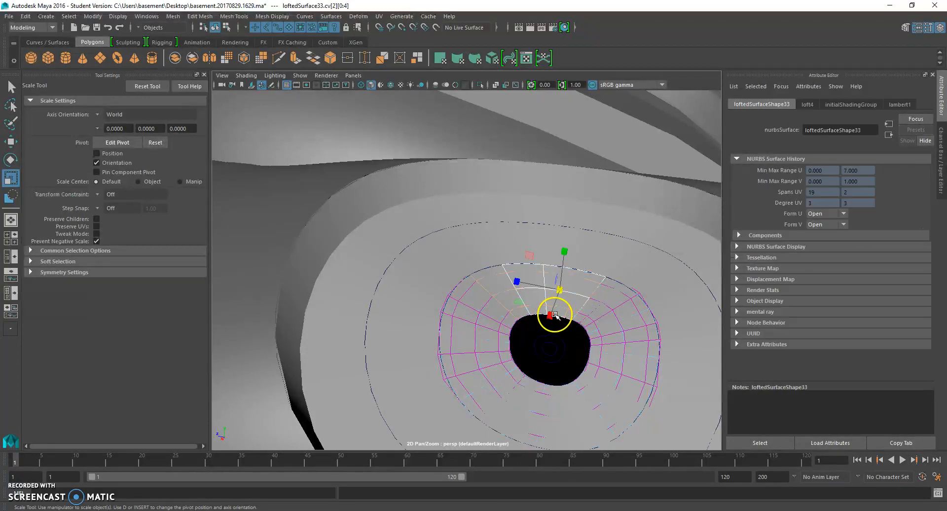
pyautogui.scroll(-2, 554, 327)
pyautogui.scroll(3, 540, 402)
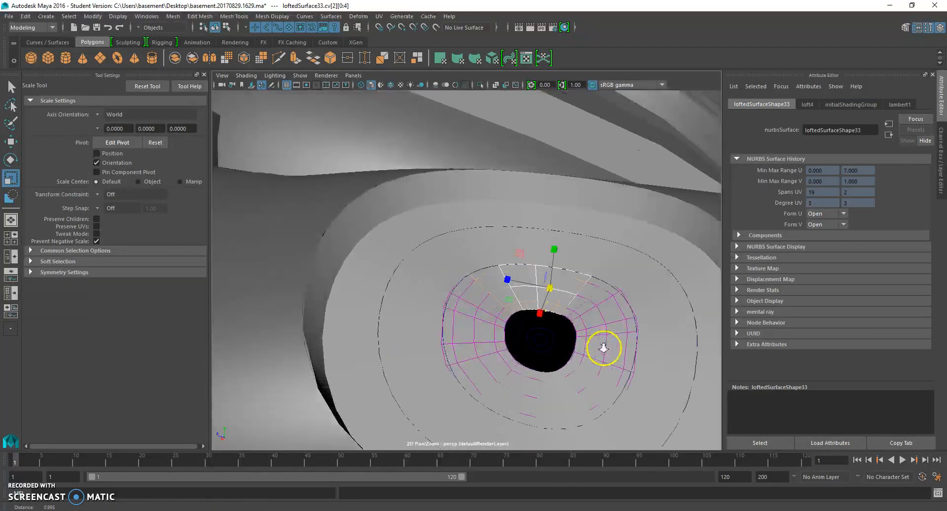
pyautogui.click(513, 346)
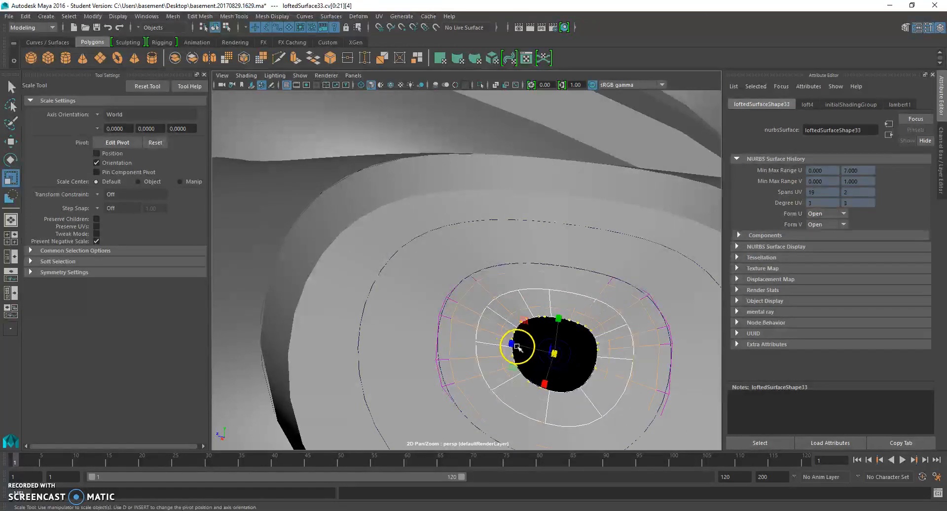
pyautogui.moveTo(555, 352); pyautogui.dragTo(510, 337)
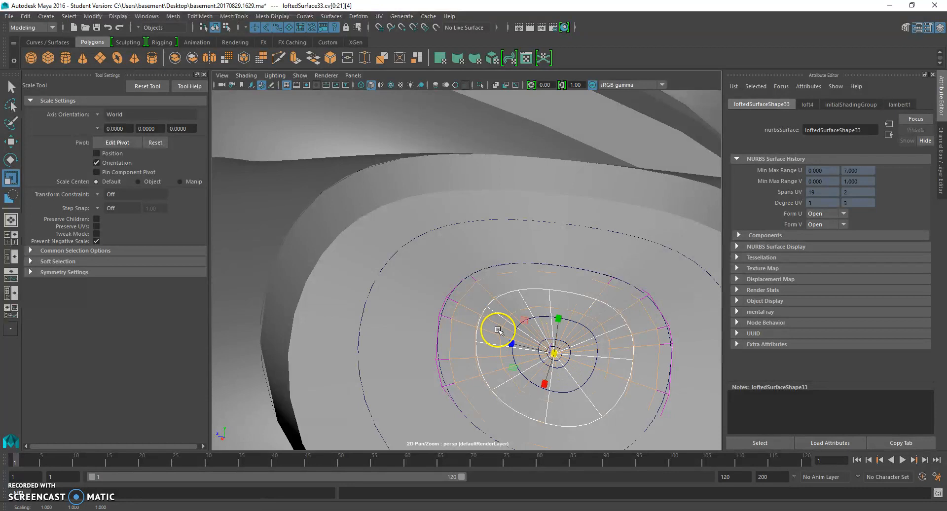
pyautogui.scroll(-5, 498, 330)
pyautogui.click(614, 368)
pyautogui.keyDown('alt'); pyautogui.moveTo(613, 368); pyautogui.dragTo(555, 277); pyautogui.keyUp('alt')
pyautogui.moveTo(555, 258); pyautogui.dragTo(611, 249, button='right')
pyautogui.scroll(-2, 616, 324)
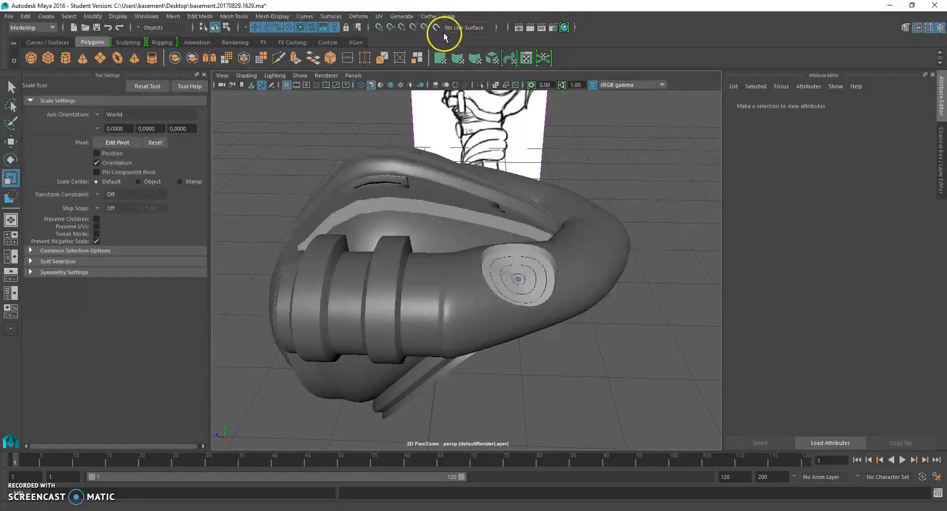
# - Delete the concentric construction curves from the rounded cap on the tube
pyautogui.keyDown('alt'); pyautogui.moveTo(416, 101); pyautogui.dragTo(481, 263); pyautogui.keyUp('alt')
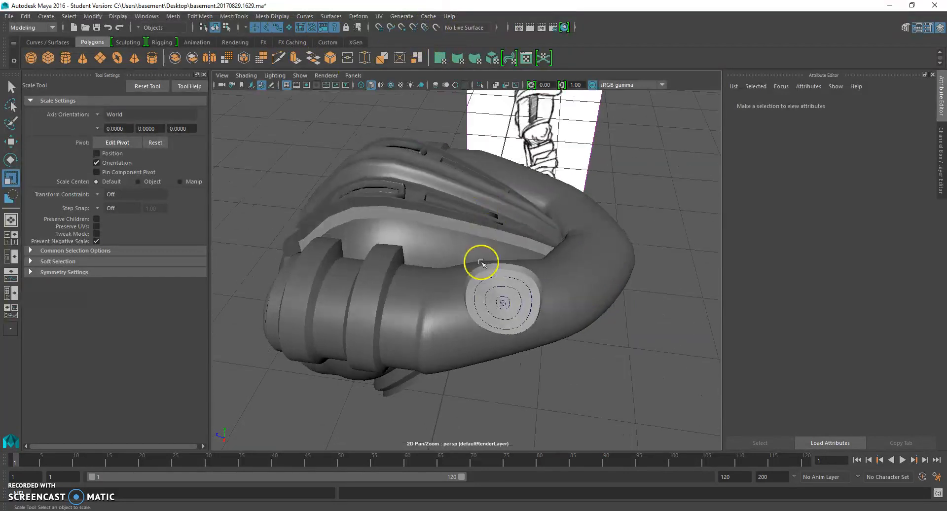
pyautogui.click(551, 321)
pyautogui.click(524, 314)
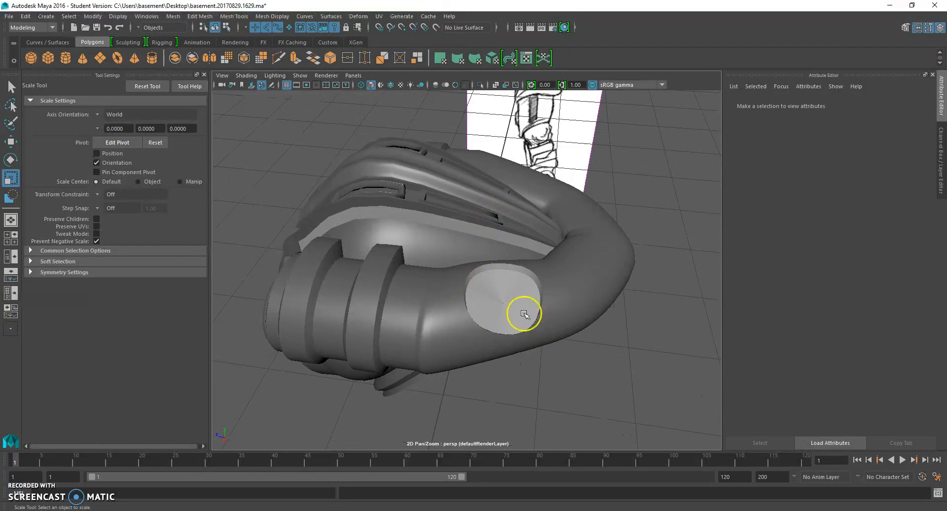
# - Assign the existing blinn1 material to the three lofted ring surfaces inside the rounded opening
pyautogui.scroll(3, 512, 295)
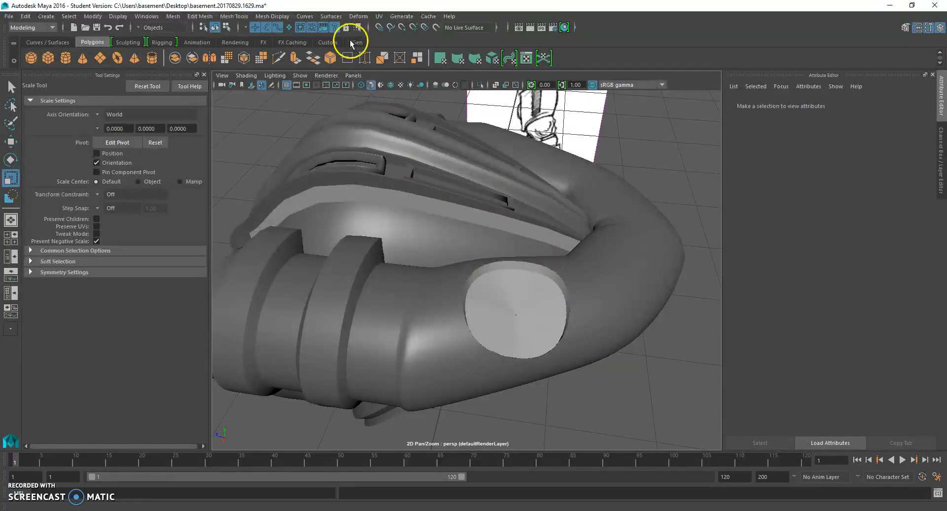
pyautogui.click(498, 289)
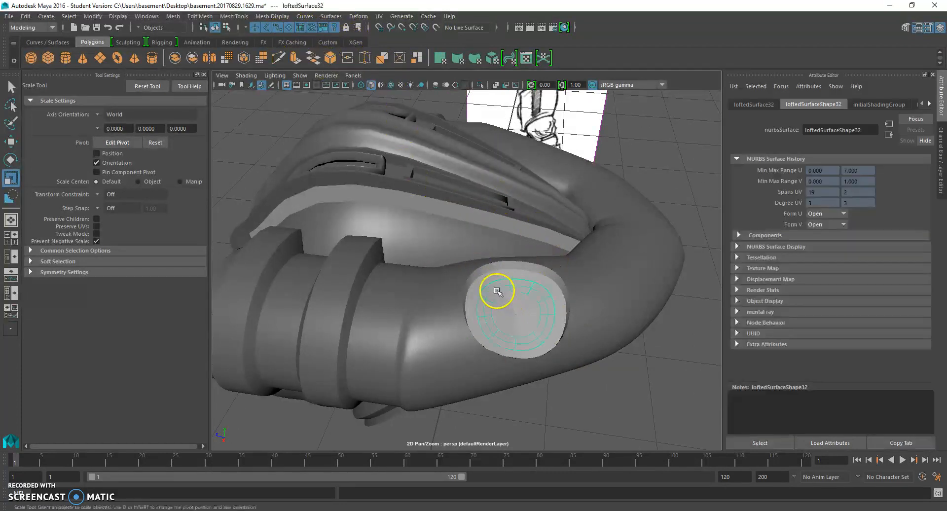
pyautogui.scroll(2, 535, 324)
pyautogui.click(533, 318)
pyautogui.click(483, 303)
pyautogui.hotkey('ctrl', 'g')
pyautogui.moveTo(514, 297); pyautogui.dragTo(607, 457, button='right')
pyautogui.click(641, 410)
# - Assign the blinn1 material to the lofted rim surface around the rounded opening
pyautogui.scroll(-5, 636, 385)
pyautogui.keyDown('alt'); pyautogui.moveTo(613, 306); pyautogui.dragTo(571, 232); pyautogui.keyUp('alt')
pyautogui.click(561, 241)
pyautogui.moveTo(561, 241); pyautogui.dragTo(641, 456, button='right')
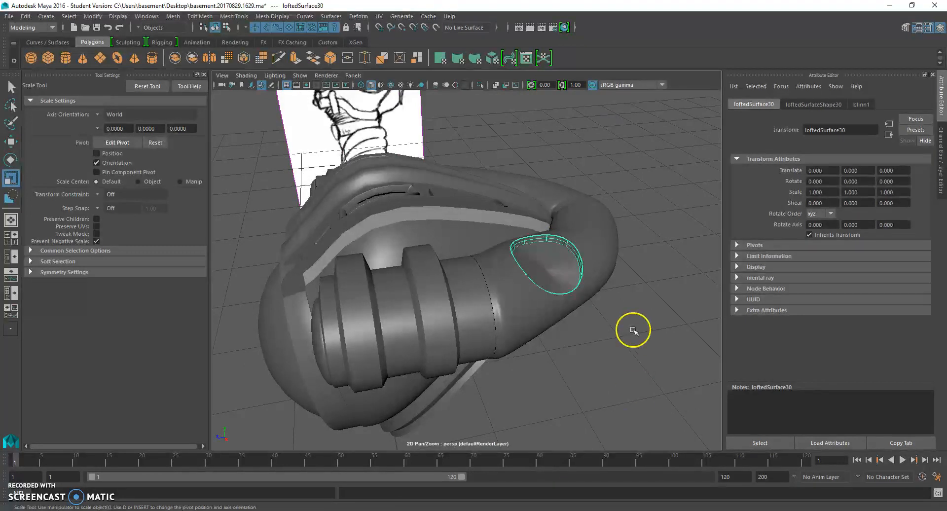
pyautogui.click(633, 330)
# - Examine the tube from several angles and compare it with the helmet reference image spacesuitreferencetop in Paint
pyautogui.scroll(-5, 641, 268)
pyautogui.keyDown('alt'); pyautogui.moveTo(641, 269); pyautogui.dragTo(590, 313); pyautogui.keyUp('alt')
pyautogui.scroll(8, 451, 316)
pyautogui.scroll(-4, 518, 259)
pyautogui.scroll(-5, 471, 283)
pyautogui.click(541, 285)
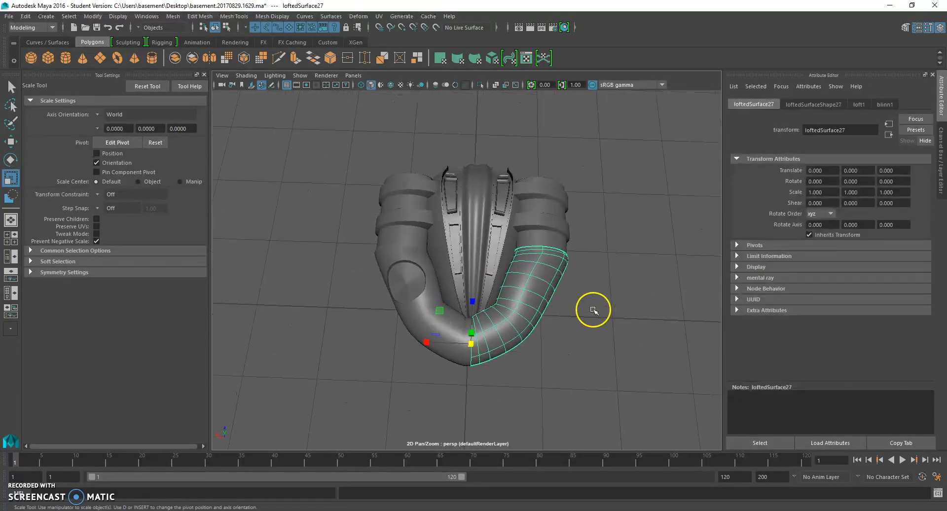
pyautogui.keyDown('alt'); pyautogui.moveTo(414, 288); pyautogui.dragTo(450, 333); pyautogui.keyUp('alt')
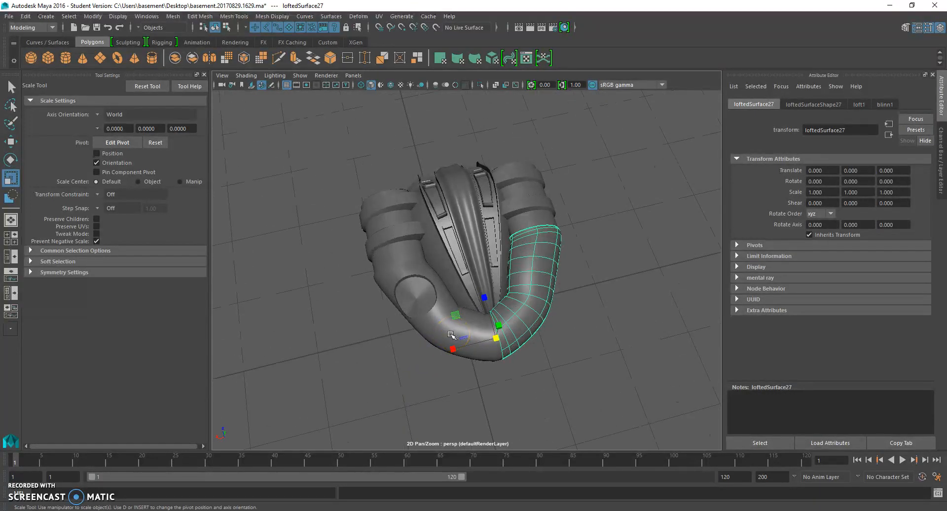
pyautogui.scroll(2, 451, 336)
pyautogui.click(382, 510)
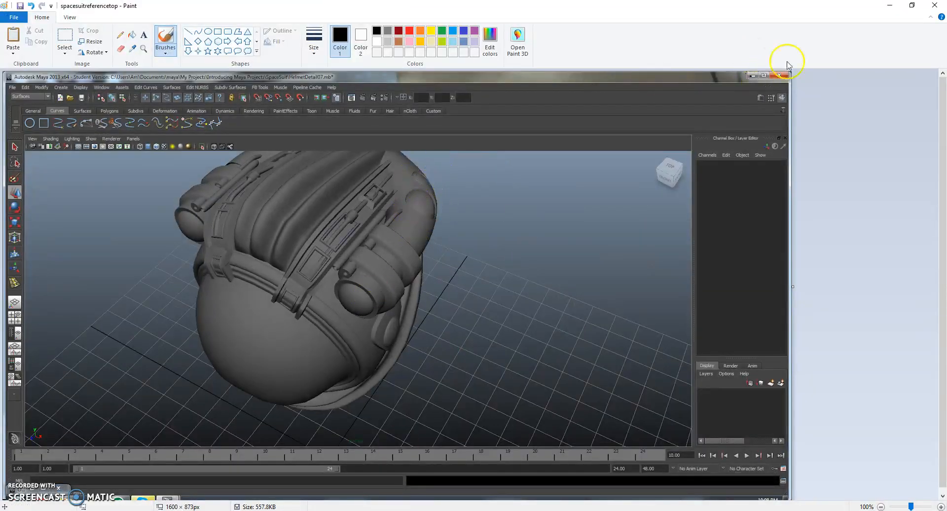
pyautogui.click(889, 7)
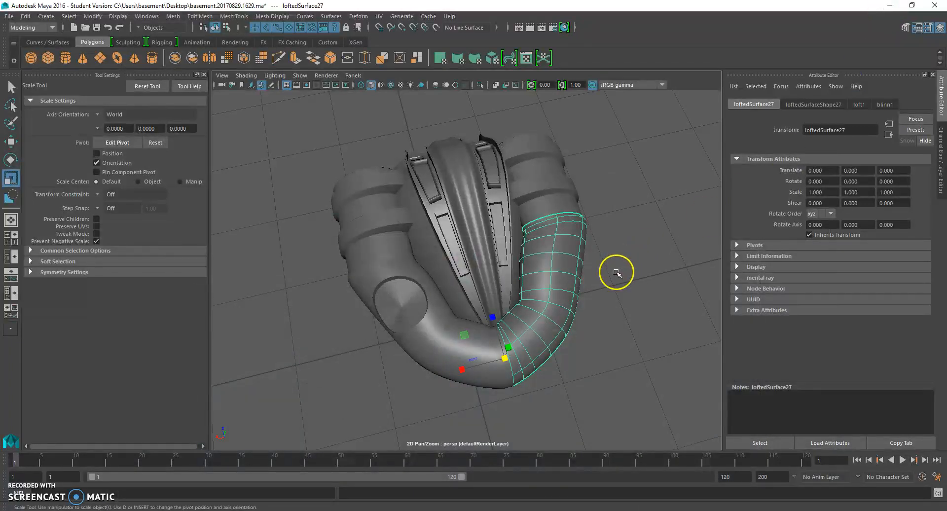
# - Delete the three lofted ring surfaces that fill the rounded opening, leaving the rim in place
pyautogui.click(409, 300)
pyautogui.scroll(5, 413, 321)
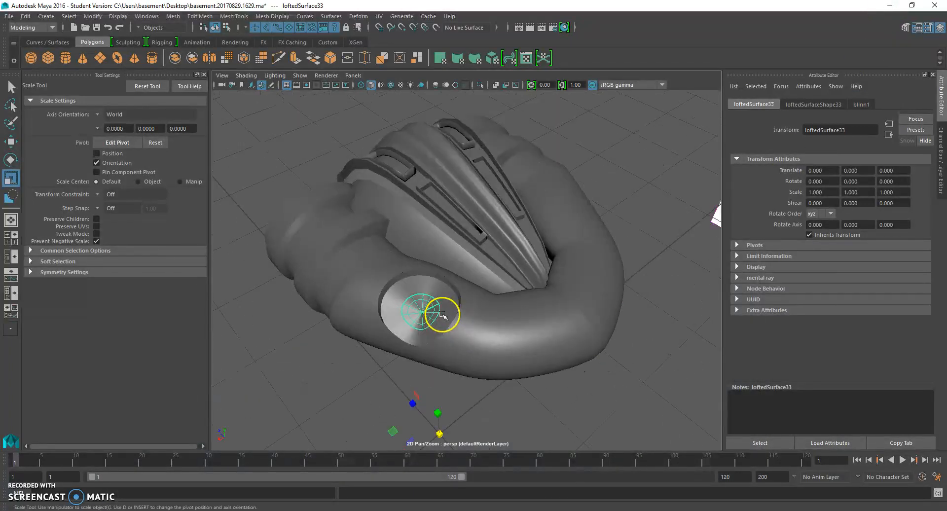
pyautogui.scroll(2, 440, 331)
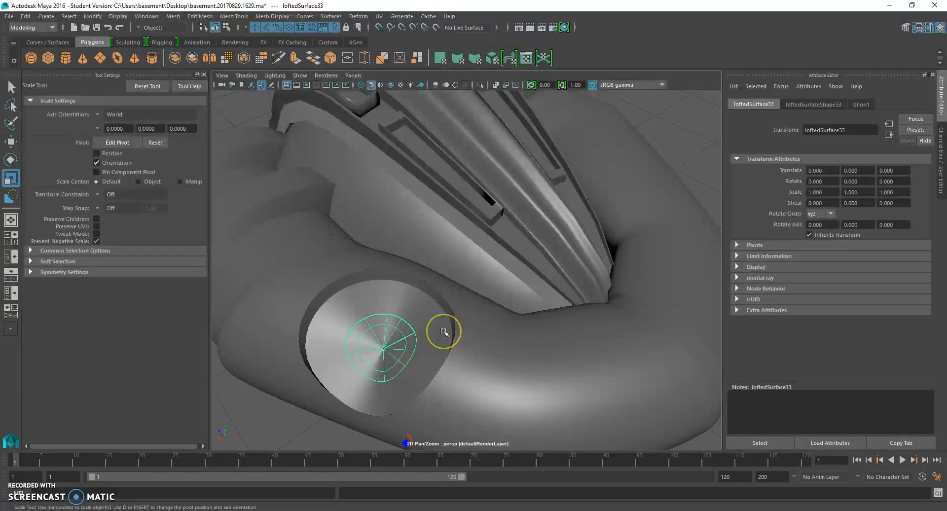
pyautogui.press('Delete')
pyautogui.click(421, 322)
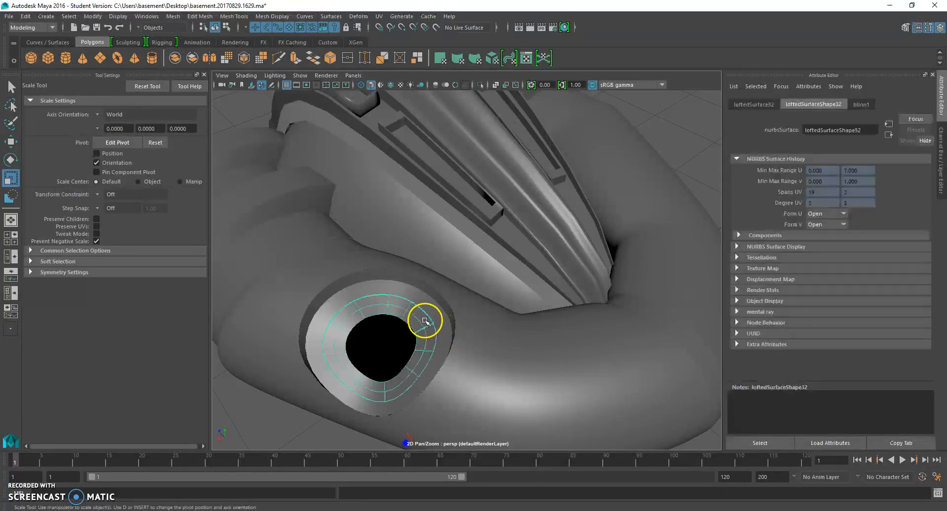
pyautogui.press('Delete')
pyautogui.click(423, 302)
pyautogui.press('Delete')
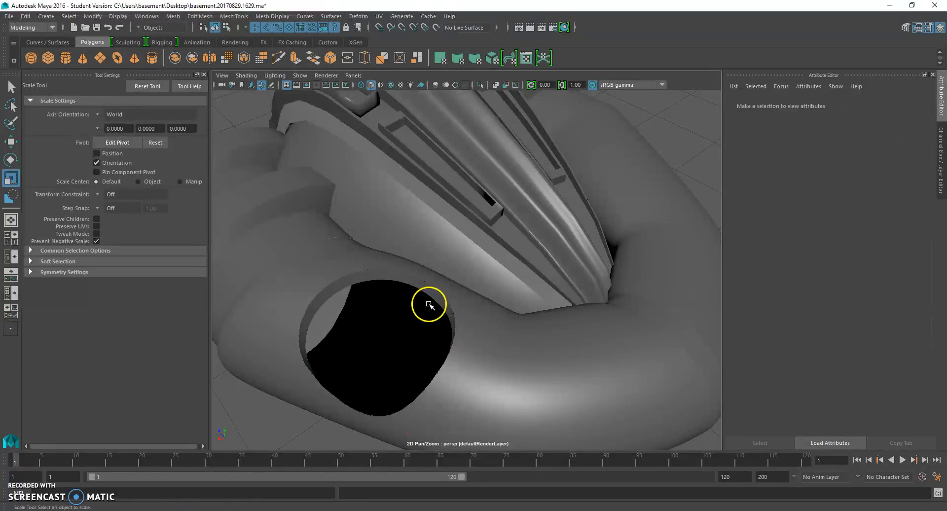
# - Collapse the rim surface's inner hull to its centre so the rim itself closes the rounded opening
pyautogui.click(393, 271)
pyautogui.moveTo(394, 258); pyautogui.dragTo(428, 256, button='right')
pyautogui.scroll(3, 397, 311)
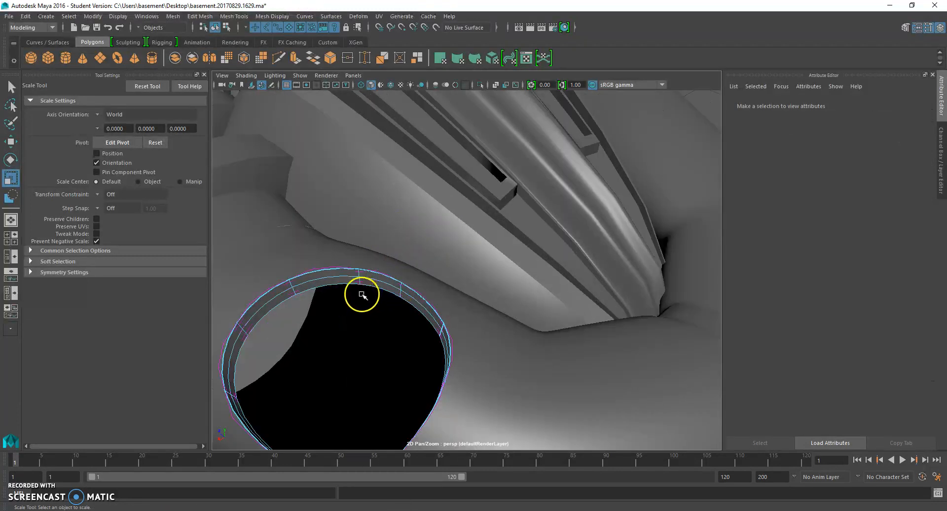
pyautogui.scroll(3, 363, 288)
pyautogui.scroll(5, 267, 286)
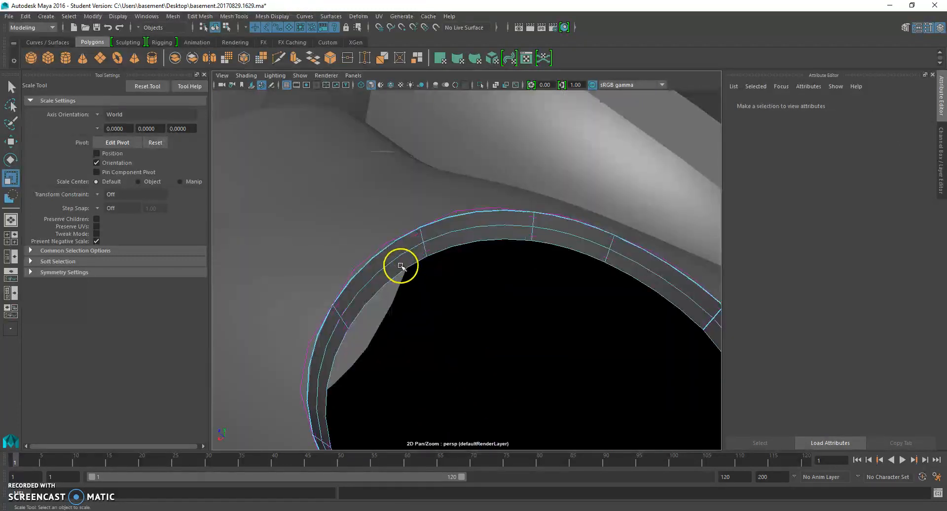
pyautogui.click(350, 321)
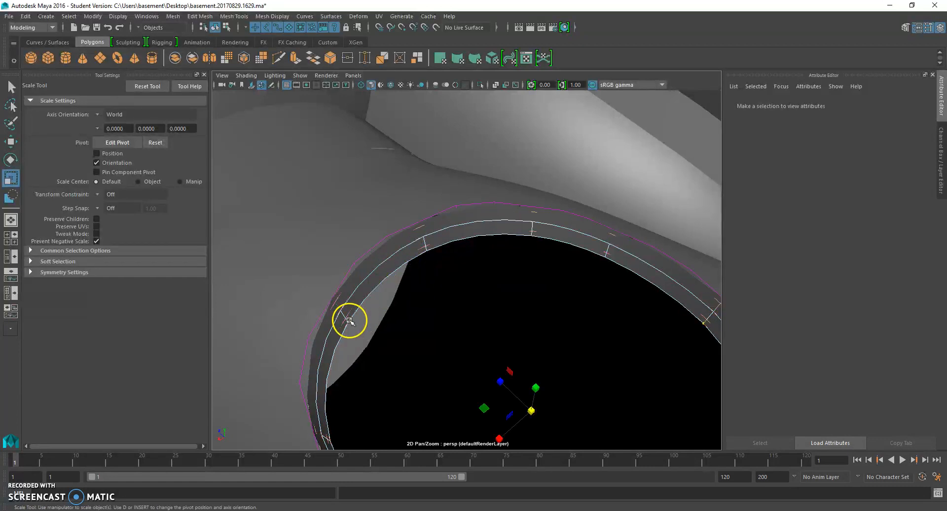
pyautogui.moveTo(535, 406); pyautogui.dragTo(270, 368)
pyautogui.scroll(-5, 436, 363)
pyautogui.keyDown('alt'); pyautogui.moveTo(441, 357); pyautogui.dragTo(454, 333); pyautogui.keyUp('alt')
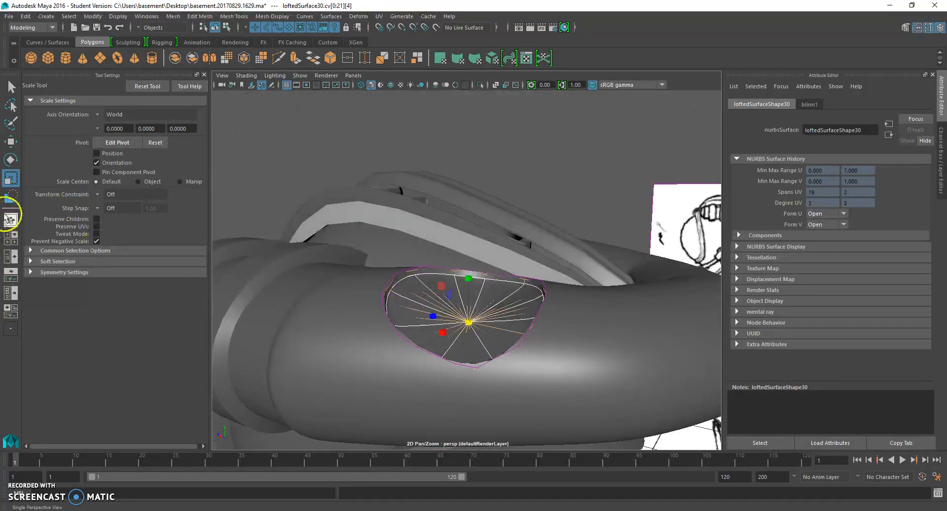
# - Raise the collapsed centre of the rim surface slightly with the Move tool and return to object mode
pyautogui.moveTo(471, 278)
pyautogui.mouseDown()
pyautogui.moveTo(468, 291)
pyautogui.moveTo(470, 273)
pyautogui.mouseUp()
pyautogui.click(11, 142)
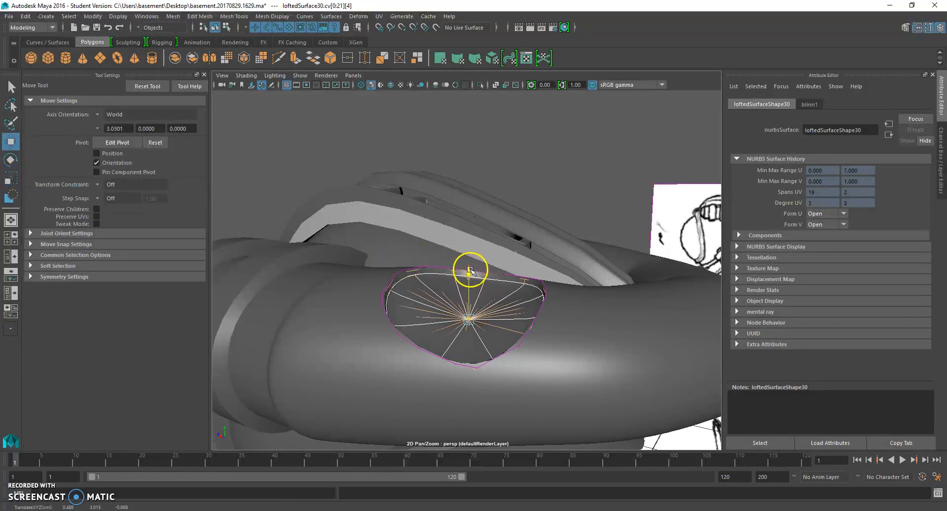
pyautogui.click(488, 269)
pyautogui.moveTo(455, 298); pyautogui.dragTo(498, 245, button='right')
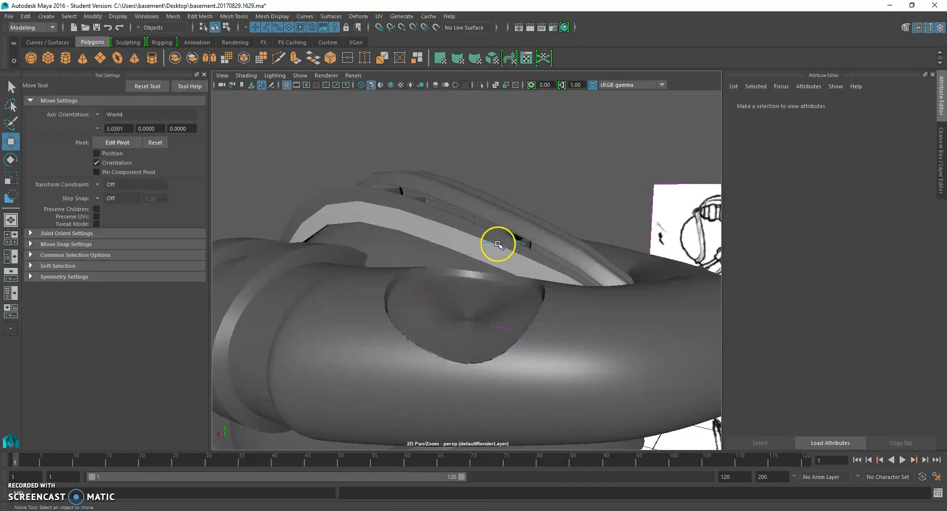
pyautogui.keyDown('alt'); pyautogui.moveTo(548, 172); pyautogui.dragTo(482, 340); pyautogui.keyUp('alt')
pyautogui.click(499, 317)
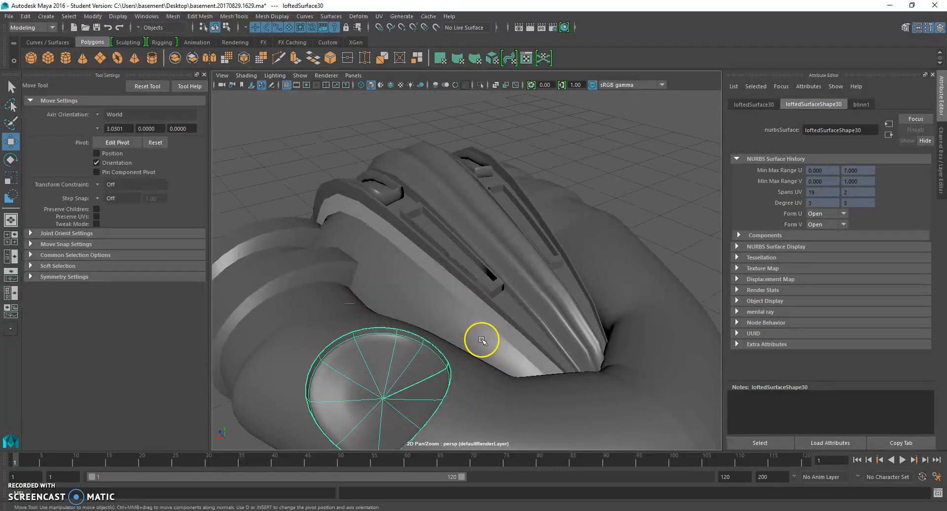
# - Delete the half of the nose tube that has no rounded opening
pyautogui.scroll(-5, 431, 347)
pyautogui.click(561, 197)
pyautogui.keyDown('alt'); pyautogui.moveTo(561, 196); pyautogui.dragTo(425, 313); pyautogui.keyUp('alt')
pyautogui.scroll(-6, 636, 269)
pyautogui.click(414, 327)
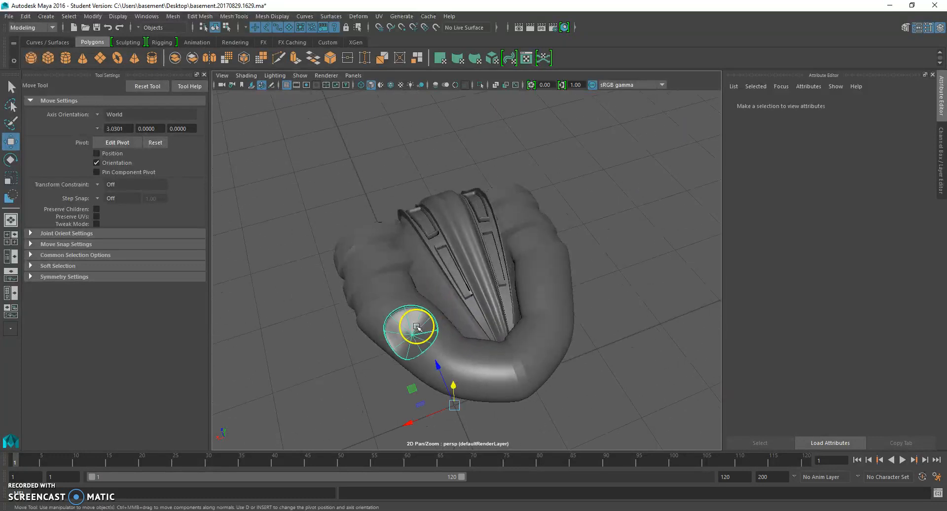
pyautogui.scroll(5, 419, 337)
pyautogui.scroll(-5, 418, 337)
pyautogui.click(518, 322)
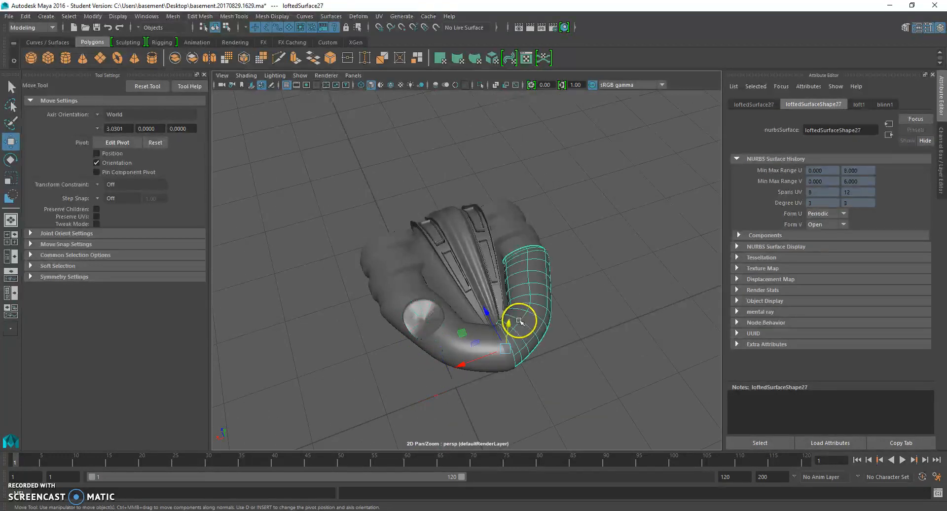
pyautogui.press('Delete')
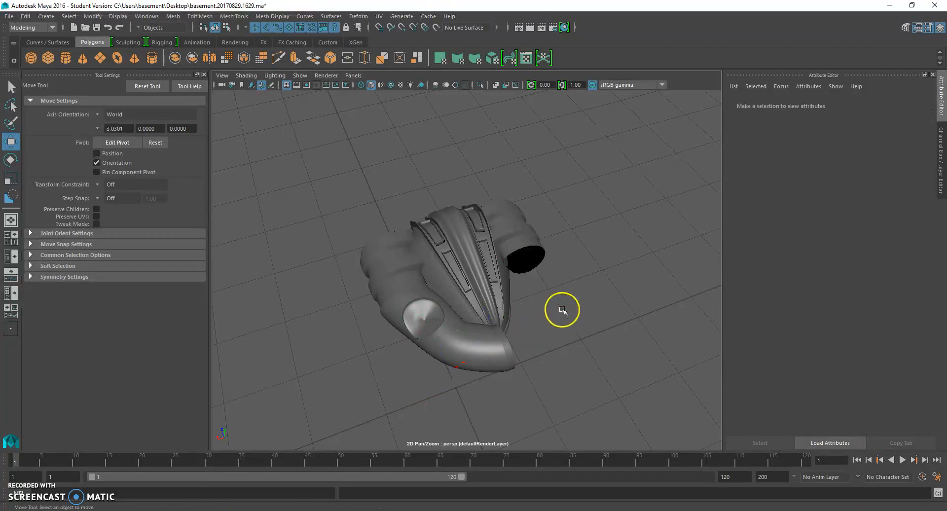
# - Mirror the trimmed tube half across the helmet with Duplicate Special to replace the missing half
pyautogui.keyDown('alt'); pyautogui.moveTo(562, 310); pyautogui.dragTo(512, 334); pyautogui.keyUp('alt')
pyautogui.click(429, 340)
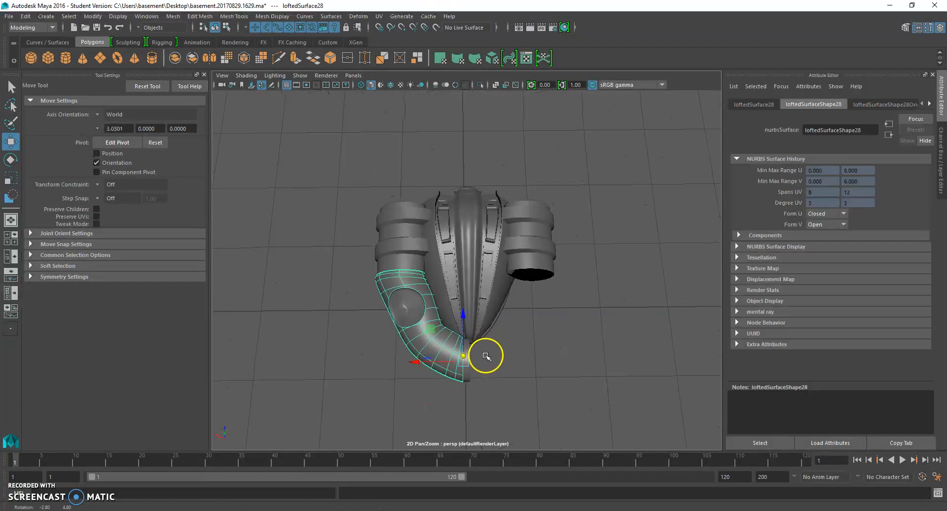
pyautogui.click(26, 16)
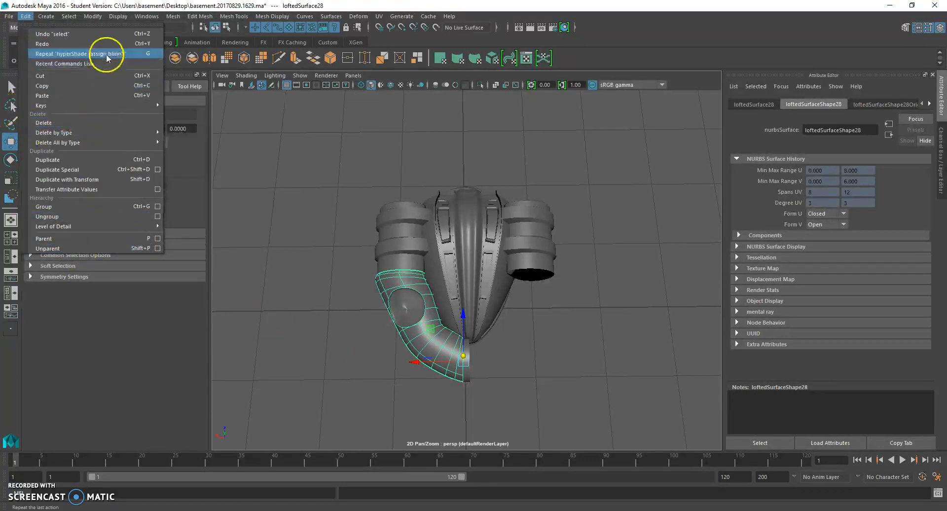
pyautogui.click(104, 167)
pyautogui.click(531, 395)
# - Move the round cap's pivot onto the helmet's centre line in the top view
pyautogui.keyDown('alt'); pyautogui.moveTo(529, 376); pyautogui.dragTo(555, 343); pyautogui.keyUp('alt')
pyautogui.click(414, 327)
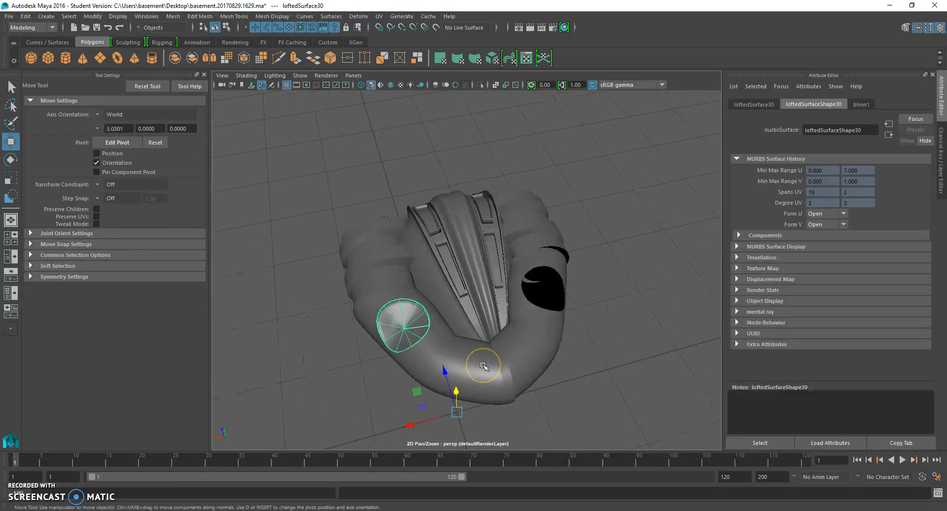
pyautogui.press('d')
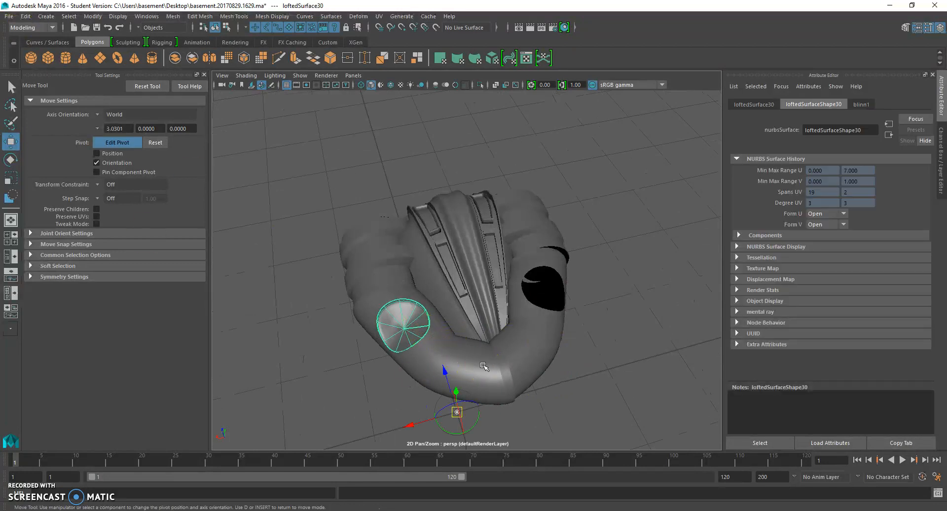
pyautogui.click(87, 16)
pyautogui.click(133, 77)
pyautogui.press('space')
pyautogui.moveTo(450, 268); pyautogui.dragTo(392, 269)
pyautogui.scroll(-10, 448, 282)
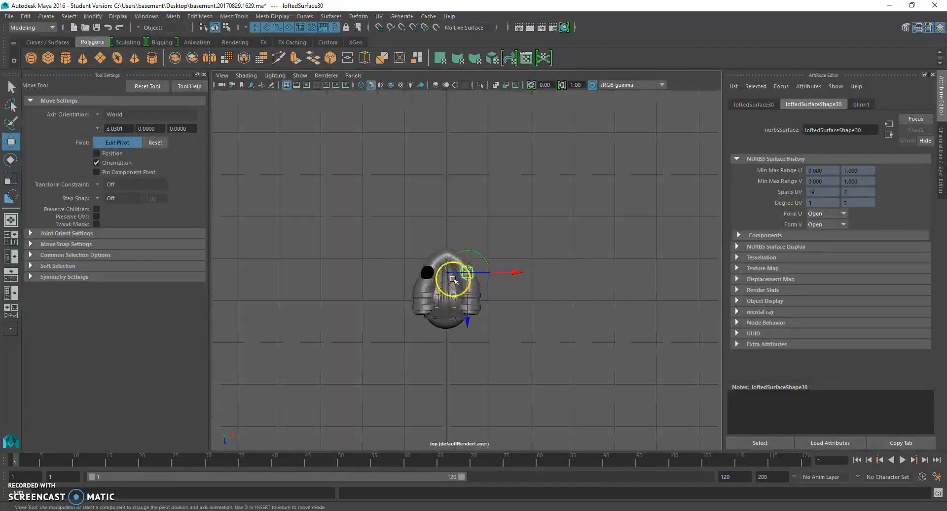
pyautogui.scroll(5, 453, 279)
pyautogui.moveTo(517, 277); pyautogui.dragTo(443, 276)
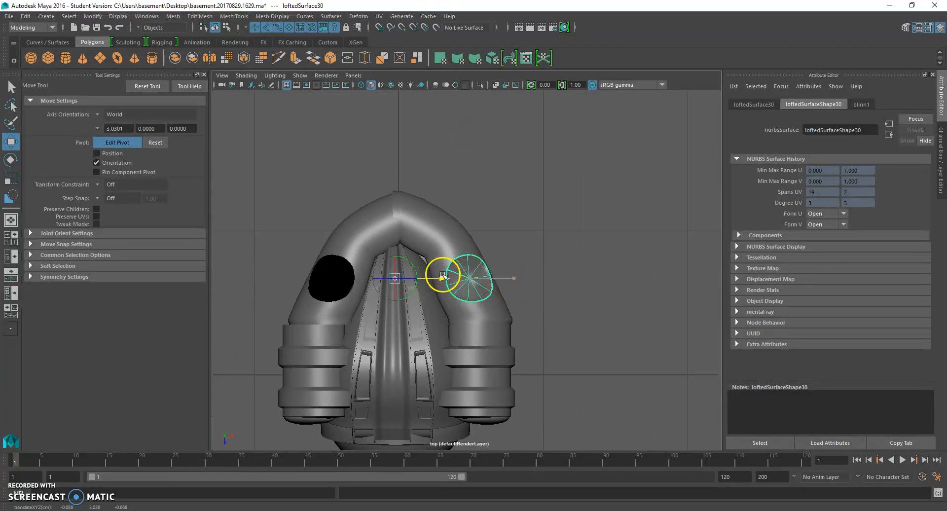
# - Mirror the round cap across the helmet with Duplicate Special and slide the copy over the opposite tube opening
pyautogui.click(29, 17)
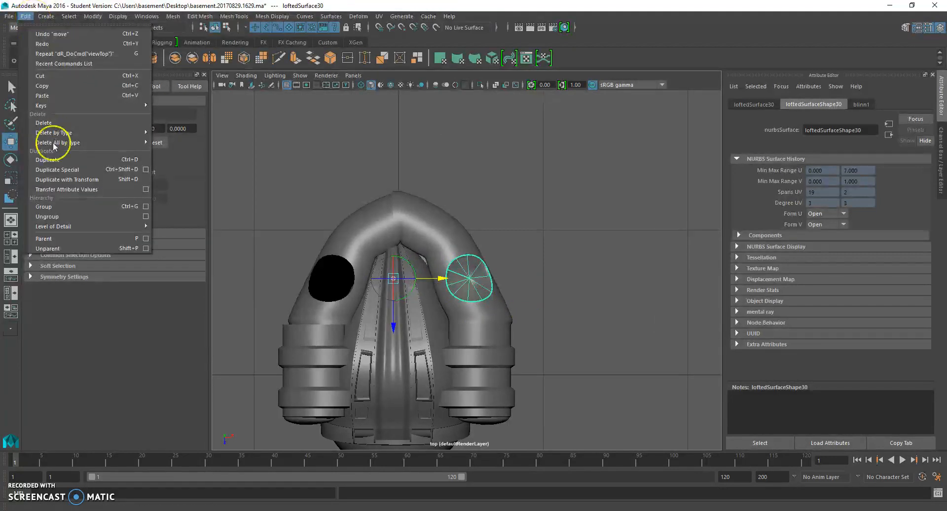
pyautogui.click(74, 159)
pyautogui.keyDown('alt'); pyautogui.moveTo(277, 258); pyautogui.dragTo(302, 256); pyautogui.keyUp('alt')
pyautogui.click(295, 237)
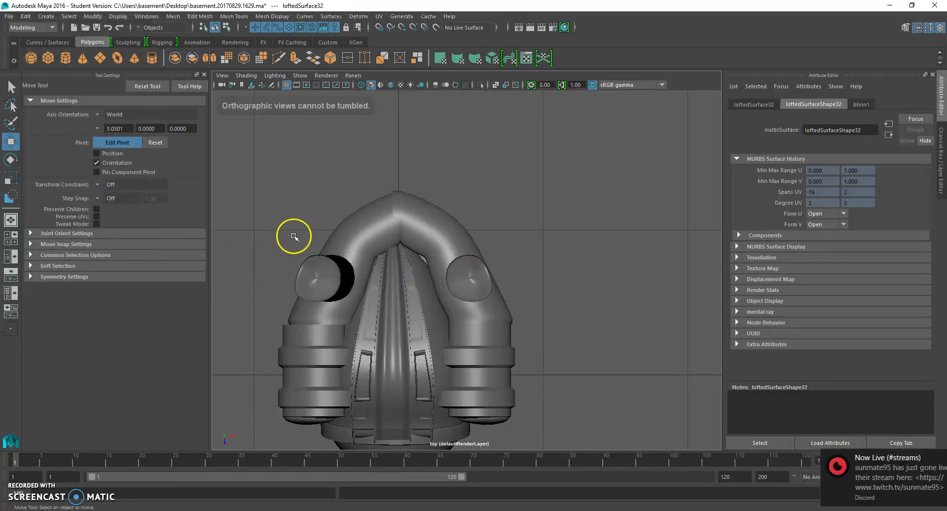
pyautogui.click(317, 275)
pyautogui.moveTo(439, 282); pyautogui.dragTo(455, 280)
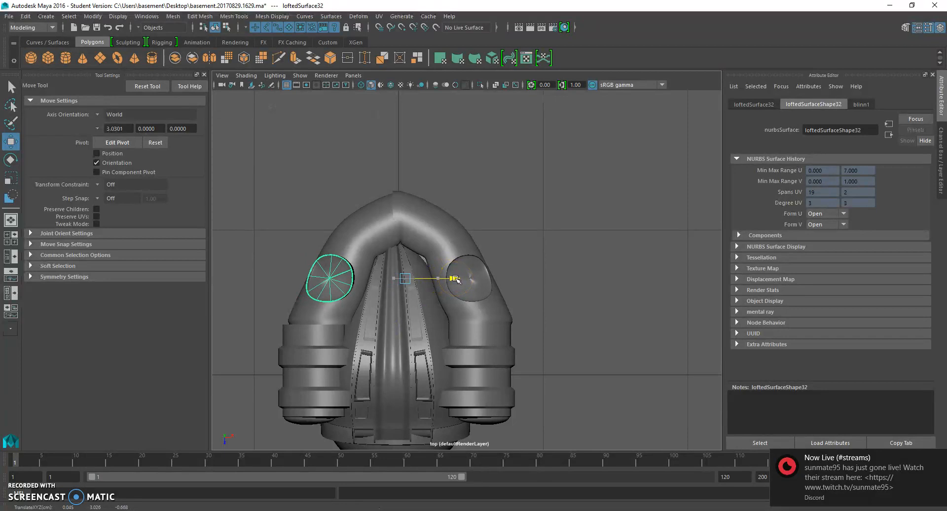
pyautogui.moveTo(455, 279); pyautogui.dragTo(458, 280)
# - Return to the perspective view and compare the helmet with the spacesuitreferencetop image in Paint
pyautogui.click(525, 213)
pyautogui.press('space')
pyautogui.moveTo(526, 212); pyautogui.dragTo(345, 284)
pyautogui.scroll(2, 423, 271)
pyautogui.scroll(2, 350, 347)
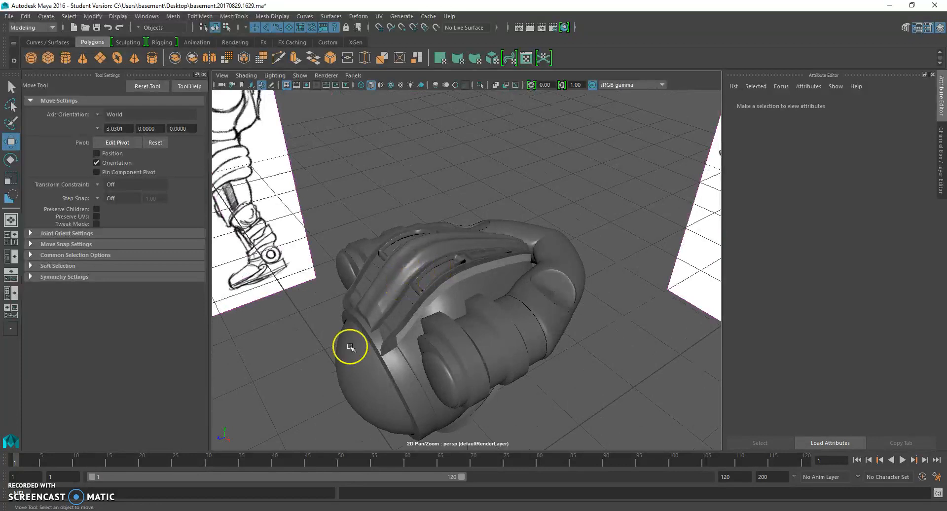
pyautogui.click(375, 486)
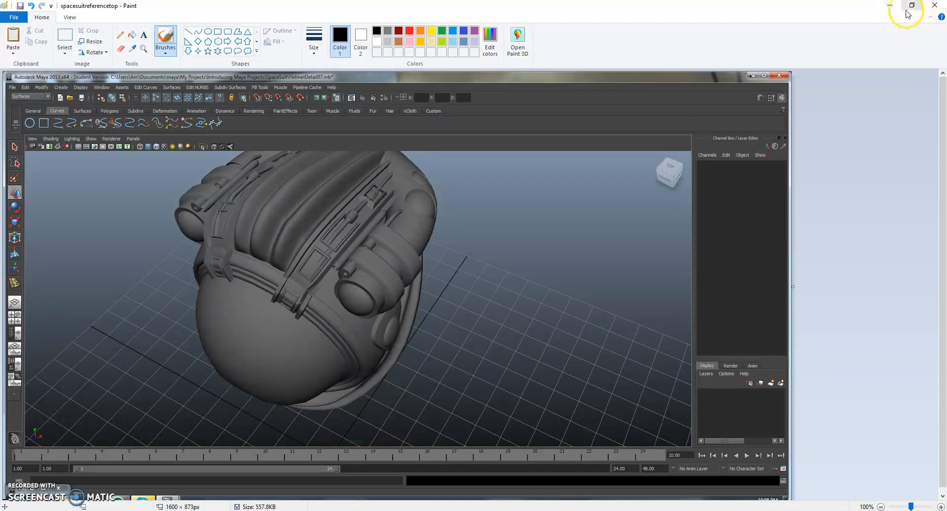
pyautogui.click(886, 5)
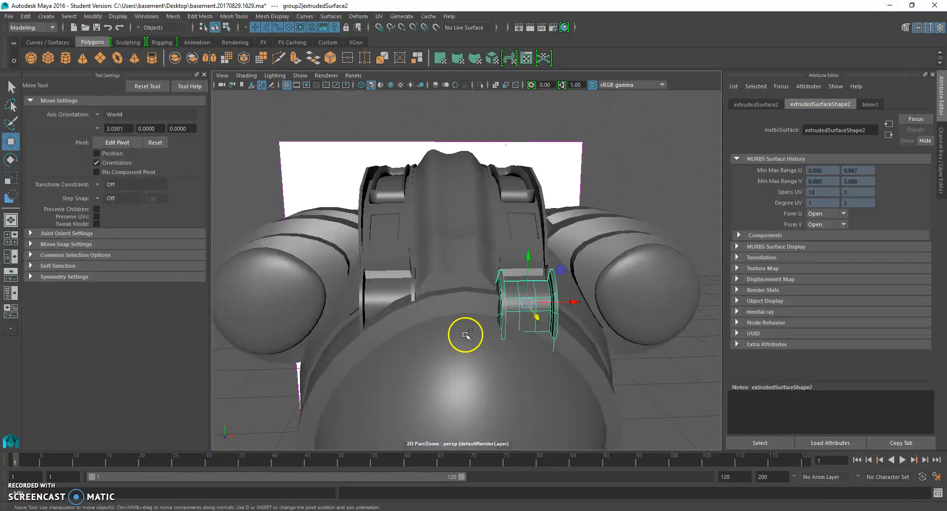
# - Reposition one strap's front bracket against the helmet with the Move tool and compare it with the opposite bracket
pyautogui.moveTo(535, 318); pyautogui.dragTo(521, 302)
pyautogui.keyDown('alt'); pyautogui.moveTo(548, 301); pyautogui.dragTo(414, 331); pyautogui.keyUp('alt')
pyautogui.moveTo(308, 329); pyautogui.dragTo(289, 336)
pyautogui.moveTo(285, 337); pyautogui.dragTo(289, 330)
pyautogui.click(276, 296)
pyautogui.keyDown('alt'); pyautogui.moveTo(224, 317); pyautogui.dragTo(328, 318); pyautogui.keyUp('alt')
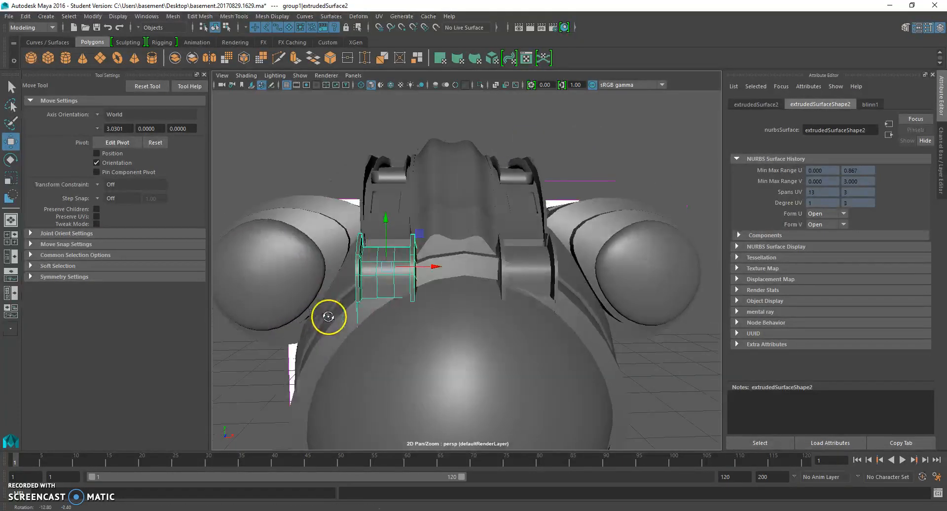
pyautogui.click(533, 277)
pyautogui.keyDown('alt'); pyautogui.moveTo(556, 285); pyautogui.dragTo(493, 313); pyautogui.keyUp('alt')
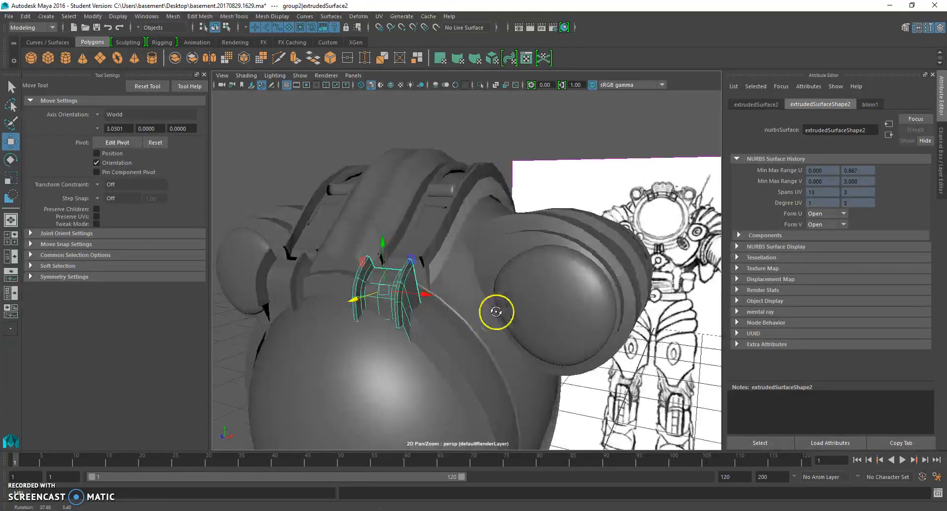
# - Try to reshape the outer edge of the strap's front bracket through its control vertices
pyautogui.keyDown('alt'); pyautogui.moveTo(349, 300); pyautogui.dragTo(277, 260); pyautogui.keyUp('alt')
pyautogui.moveTo(272, 247); pyautogui.dragTo(253, 292, button='right')
pyautogui.moveTo(265, 241); pyautogui.dragTo(281, 233, button='right')
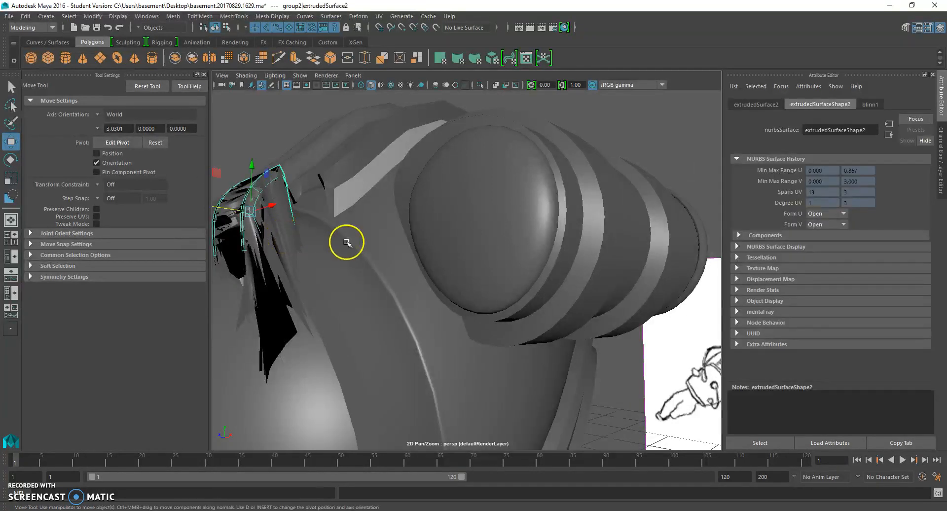
pyautogui.hotkey('ctrl', 'z')
pyautogui.moveTo(254, 213); pyautogui.dragTo(254, 280, button='right')
pyautogui.moveTo(268, 275)
pyautogui.mouseDown()
pyautogui.moveTo(283, 296)
pyautogui.moveTo(275, 265)
pyautogui.mouseUp()
pyautogui.press('f')
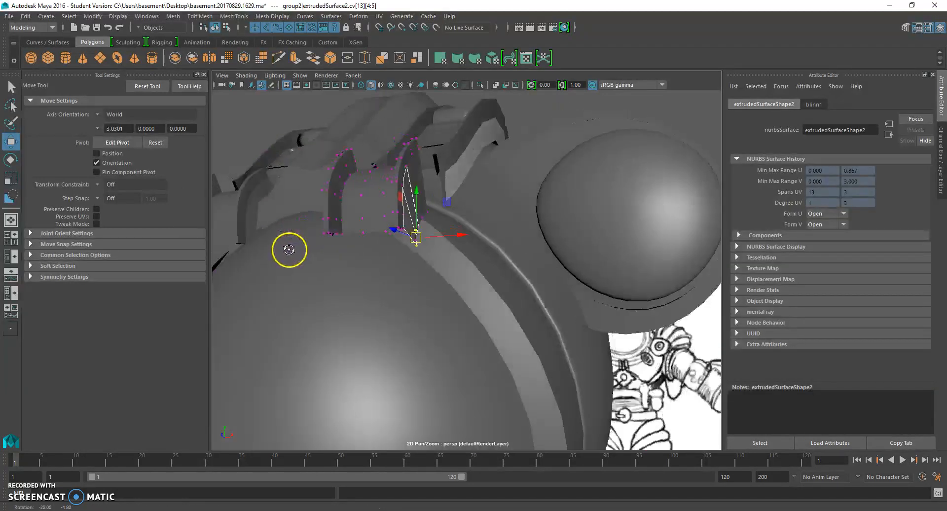
pyautogui.moveTo(396, 215); pyautogui.dragTo(425, 205, button='right')
# - Select the isoparm along the bracket's edge that faces the strap
pyautogui.keyDown('alt'); pyautogui.moveTo(429, 233); pyautogui.dragTo(345, 192); pyautogui.keyUp('alt')
pyautogui.click(337, 211)
pyautogui.keyDown('alt'); pyautogui.moveTo(360, 249); pyautogui.dragTo(309, 302); pyautogui.keyUp('alt')
pyautogui.moveTo(280, 322); pyautogui.dragTo(271, 228, button='right')
pyautogui.click(277, 304)
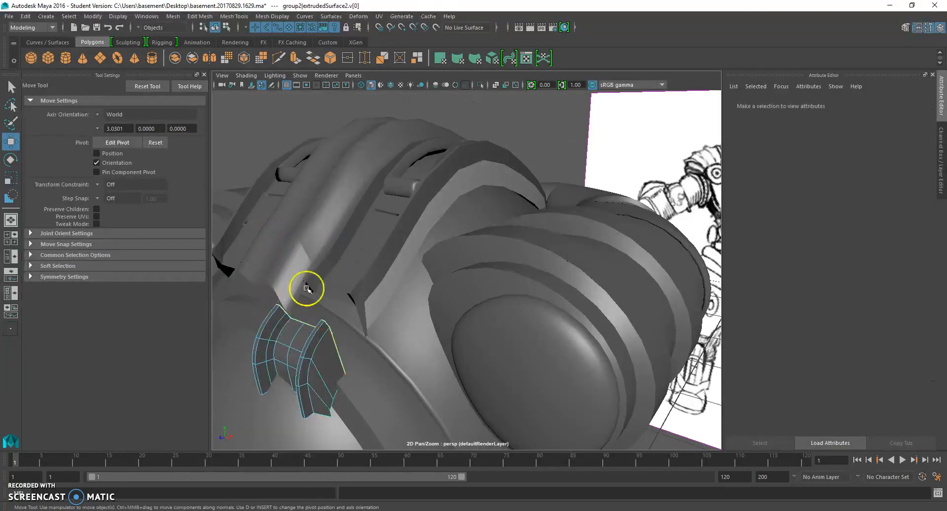
pyautogui.moveTo(324, 267); pyautogui.dragTo(306, 280, button='right')
pyautogui.moveTo(336, 242)
pyautogui.mouseDown(button='right')
pyautogui.moveTo(372, 227)
pyautogui.moveTo(345, 243)
pyautogui.mouseUp(button='right')
# - Delete the small surface at the strap's front end next to the bracket
pyautogui.click(410, 280)
pyautogui.click(411, 280)
pyautogui.scroll(4, 378, 255)
pyautogui.keyDown('alt'); pyautogui.moveTo(378, 255); pyautogui.dragTo(400, 244); pyautogui.keyUp('alt')
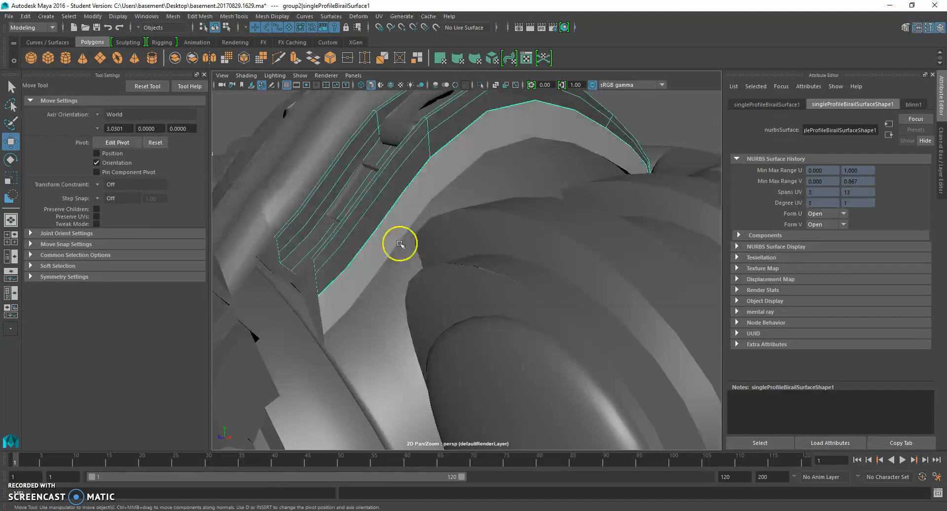
pyautogui.click(298, 276)
pyautogui.press('Delete')
pyautogui.keyDown('alt'); pyautogui.moveTo(298, 277); pyautogui.dragTo(402, 258); pyautogui.keyUp('alt')
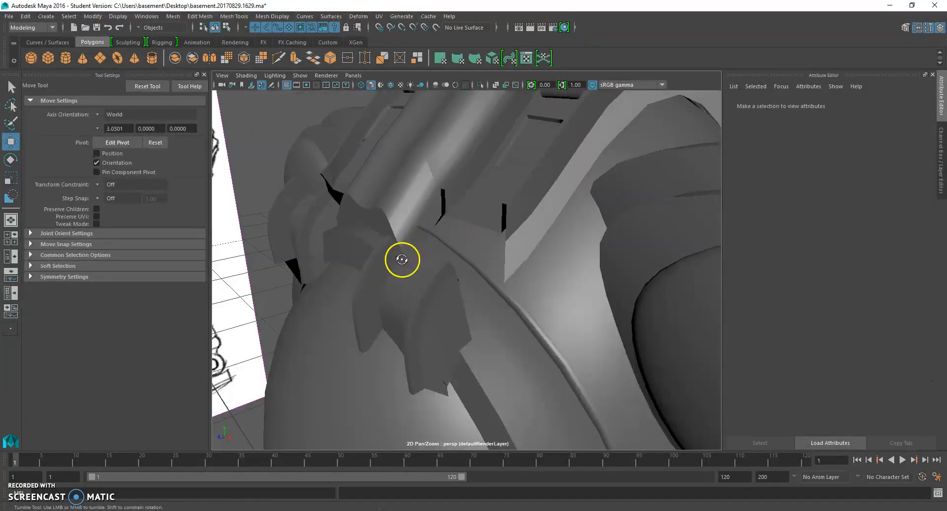
# - Loft a surface between the bracket's edge isoparm and the strap's front edge isoparm to bridge the gap
pyautogui.moveTo(523, 195); pyautogui.dragTo(508, 211, button='right')
pyautogui.click(508, 213)
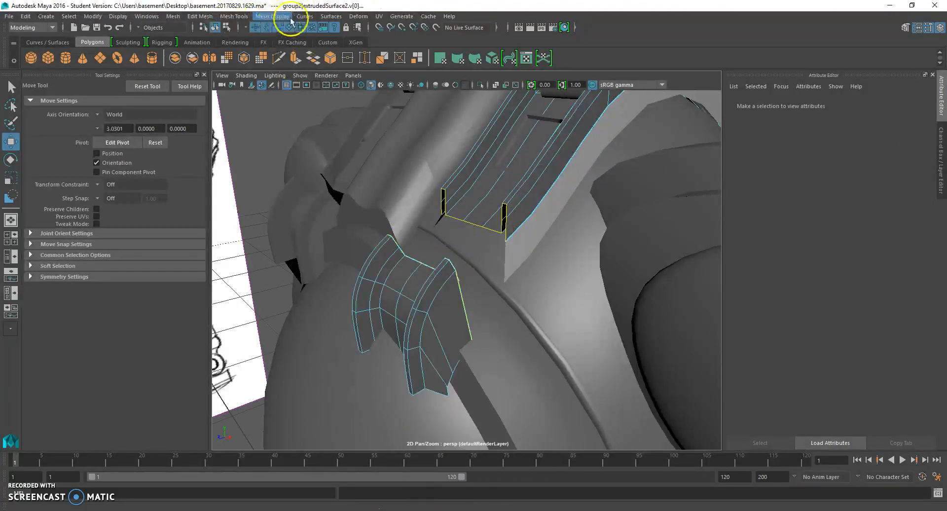
pyautogui.click(330, 16)
pyautogui.click(342, 38)
pyautogui.keyDown('alt'); pyautogui.moveTo(360, 106); pyautogui.dragTo(426, 255); pyautogui.keyUp('alt')
# - Try to reshape the lofted bridge by moving its control vertices, undo the moves and return to object mode
pyautogui.moveTo(413, 232); pyautogui.dragTo(412, 208, button='right')
pyautogui.click(423, 229)
pyautogui.keyDown('alt'); pyautogui.moveTo(422, 233); pyautogui.dragTo(378, 275); pyautogui.keyUp('alt')
pyautogui.click(378, 241)
pyautogui.hotkey('ctrl', 'z')
pyautogui.hotkey('ctrl', 'z')
pyautogui.hotkey('ctrl', 'z')
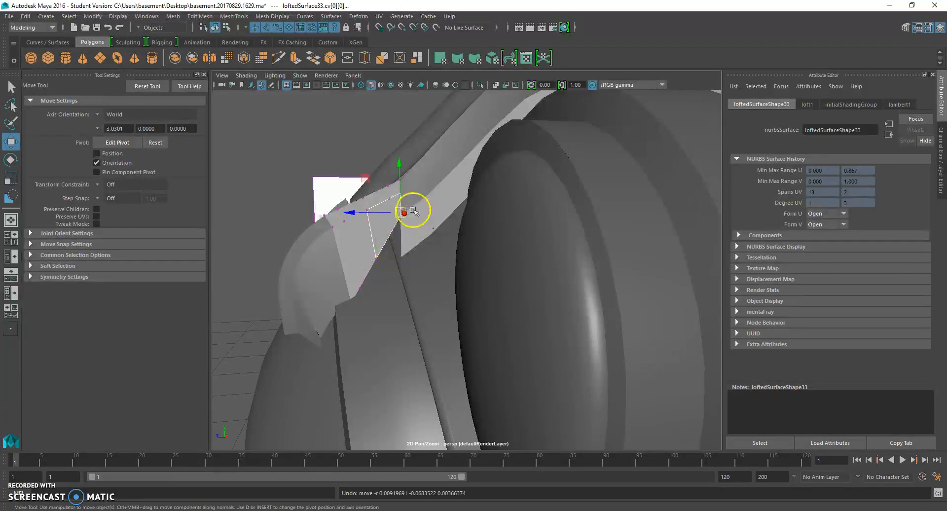
pyautogui.moveTo(373, 234); pyautogui.dragTo(367, 208, button='right')
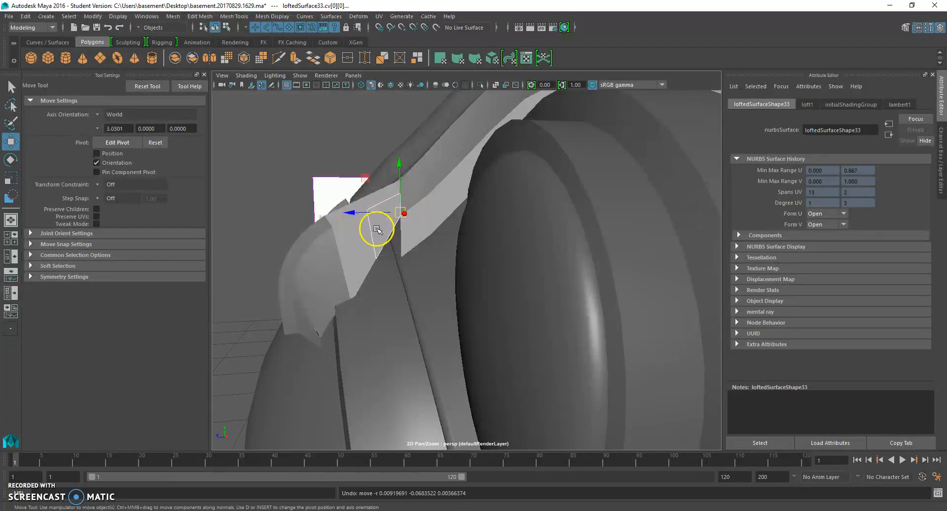
pyautogui.scroll(-5, 379, 235)
pyautogui.click(395, 190)
# - Select the bracket at the front of the lofted bridge and switch it to isoparm picking
pyautogui.keyDown('alt'); pyautogui.moveTo(398, 207); pyautogui.dragTo(614, 201); pyautogui.keyUp('alt')
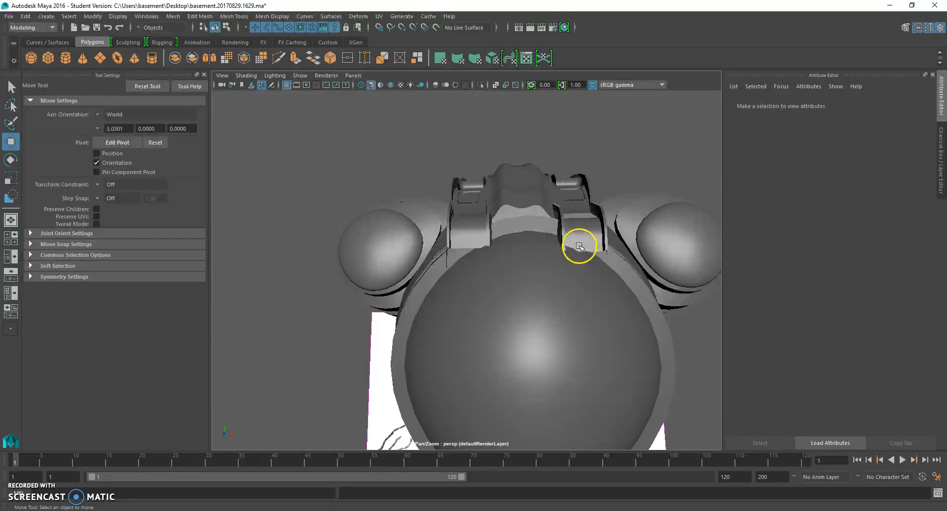
pyautogui.keyDown('alt'); pyautogui.moveTo(606, 243); pyautogui.dragTo(561, 244); pyautogui.keyUp('alt')
pyautogui.click(558, 233)
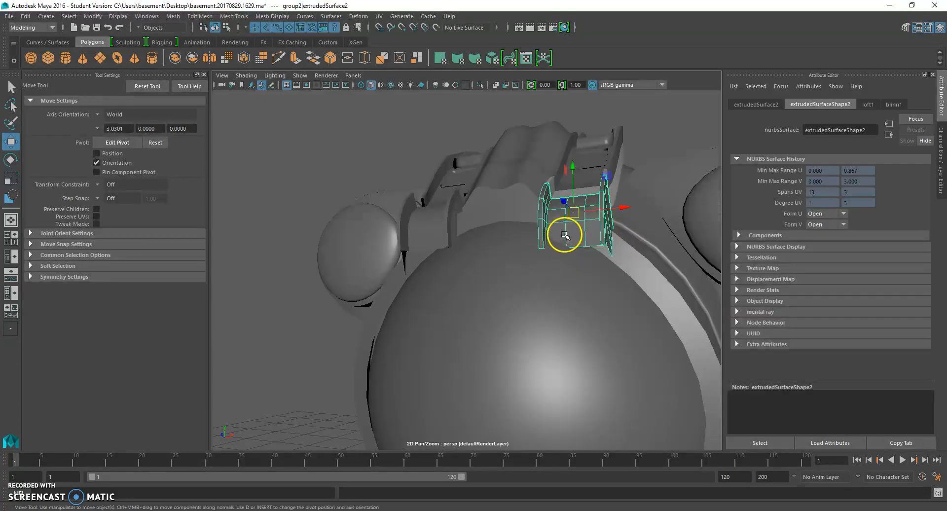
pyautogui.moveTo(595, 230); pyautogui.dragTo(594, 209, button='right')
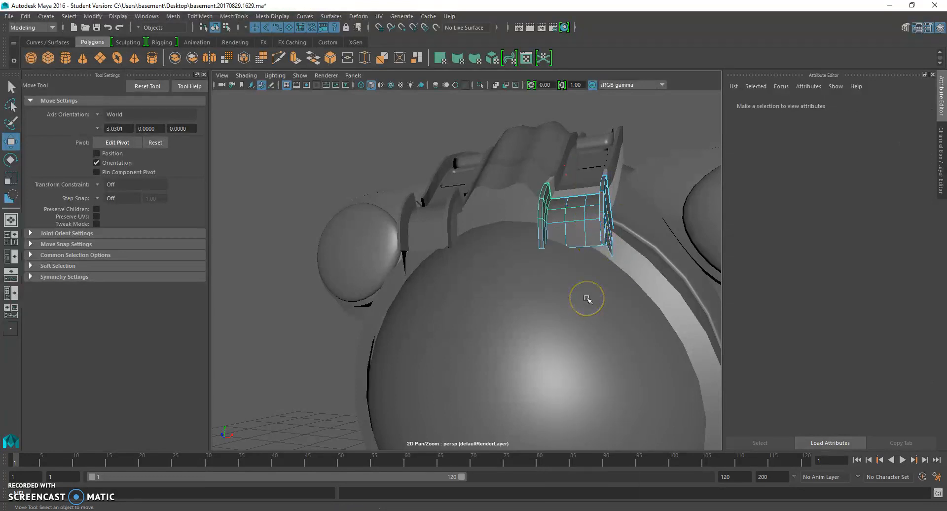